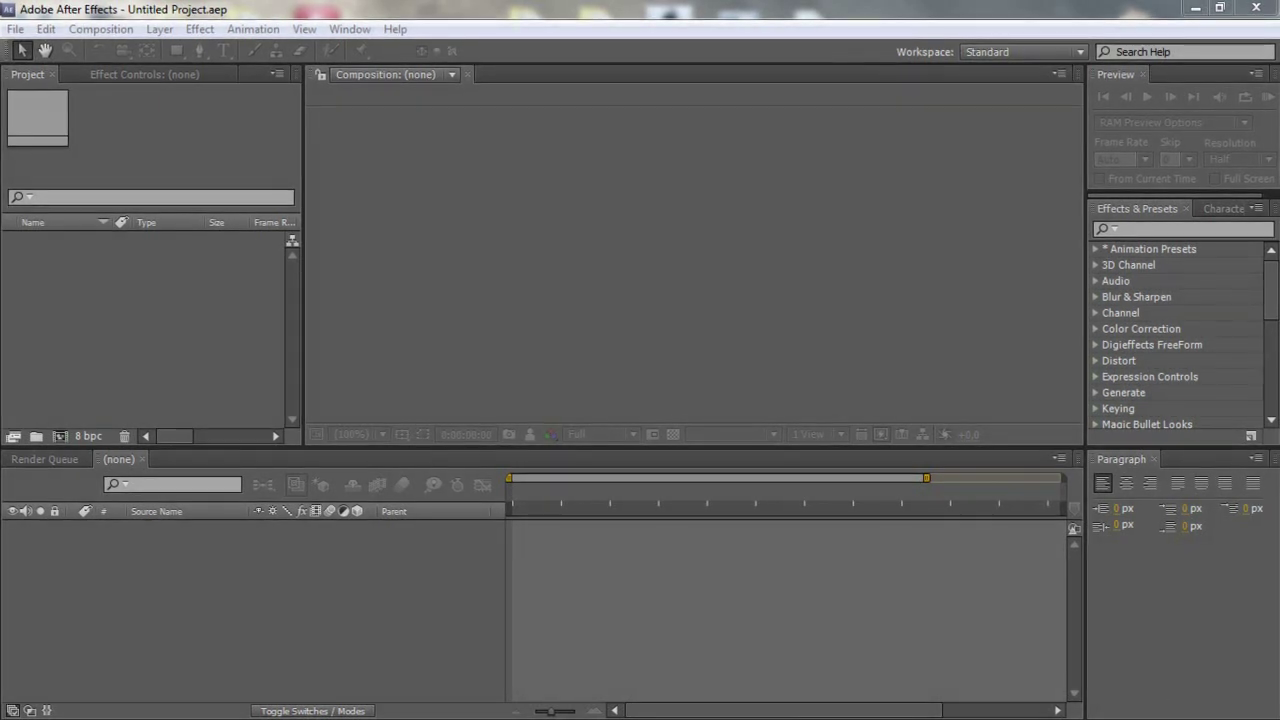
- Close the Paragraph panel so the timeline spans full width, then minimize After Effects to the desktop
mouse_move(245, 712)
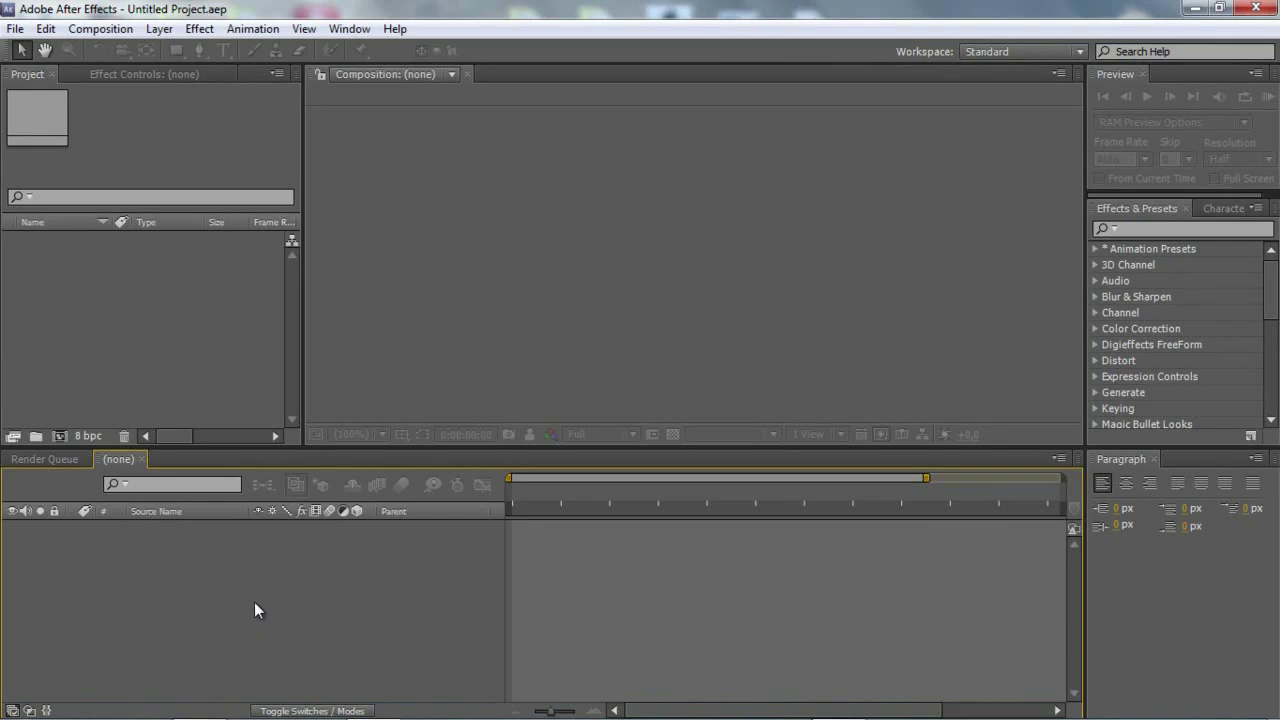
mouse_move(200, 715)
click(1154, 458)
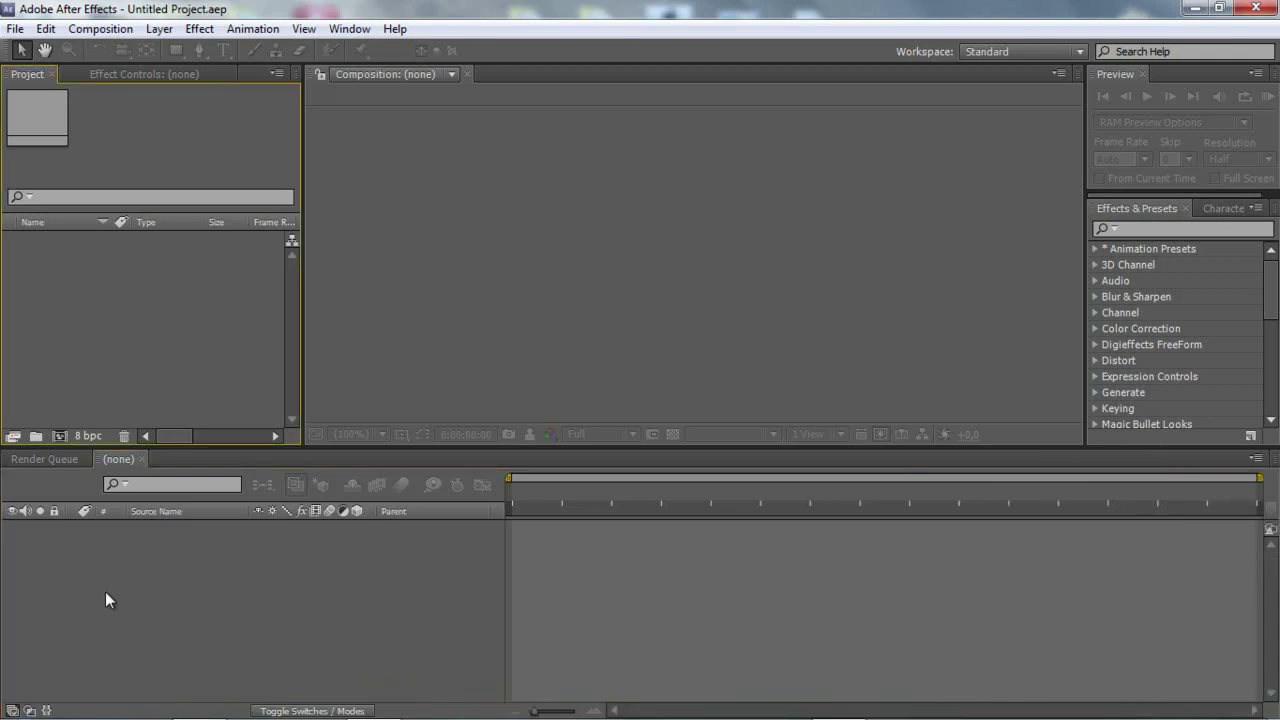
mouse_move(300, 716)
click(372, 703)
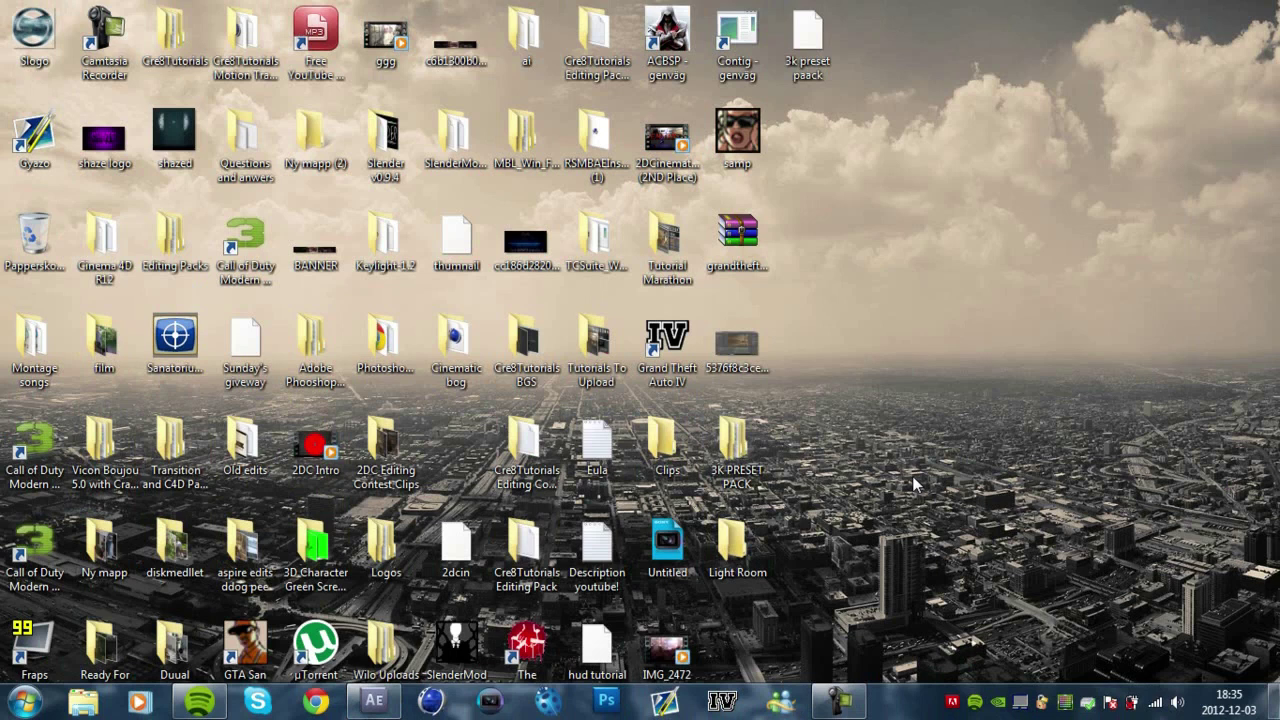
- Select the 3K PRESET PACK folder icon on the desktop
drag(908, 475, 777, 503)
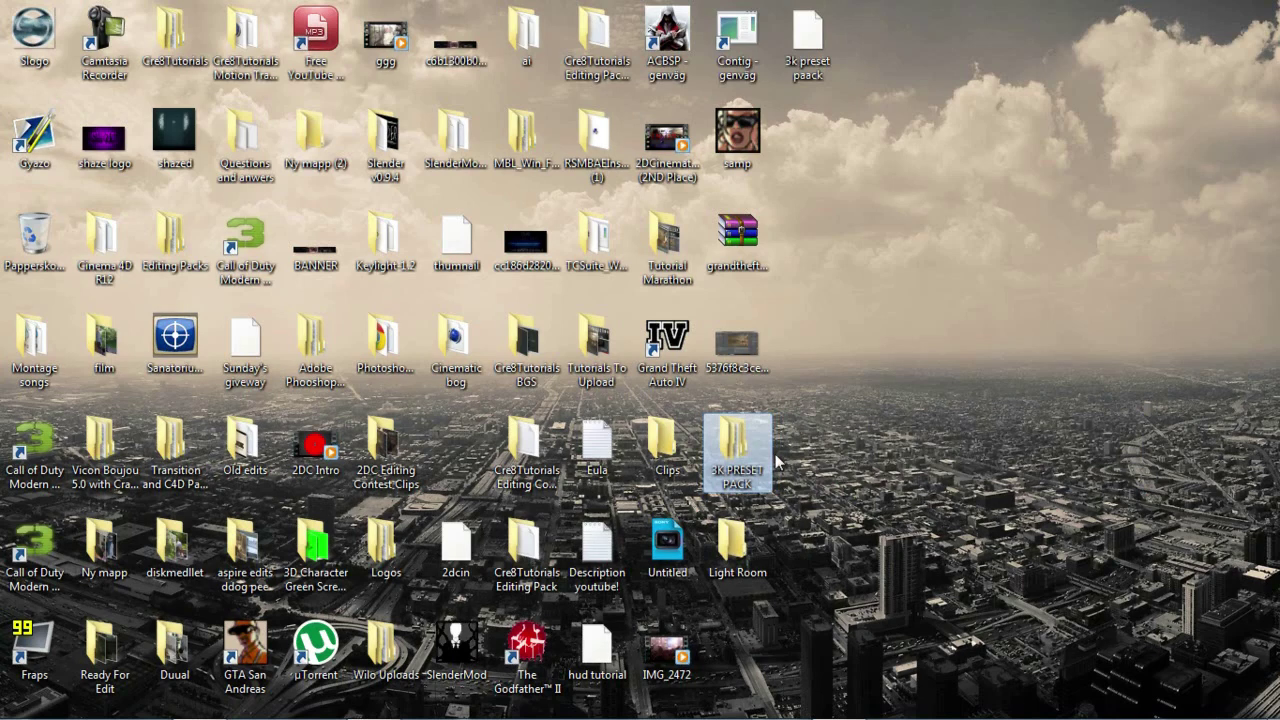
drag(934, 450, 935, 145)
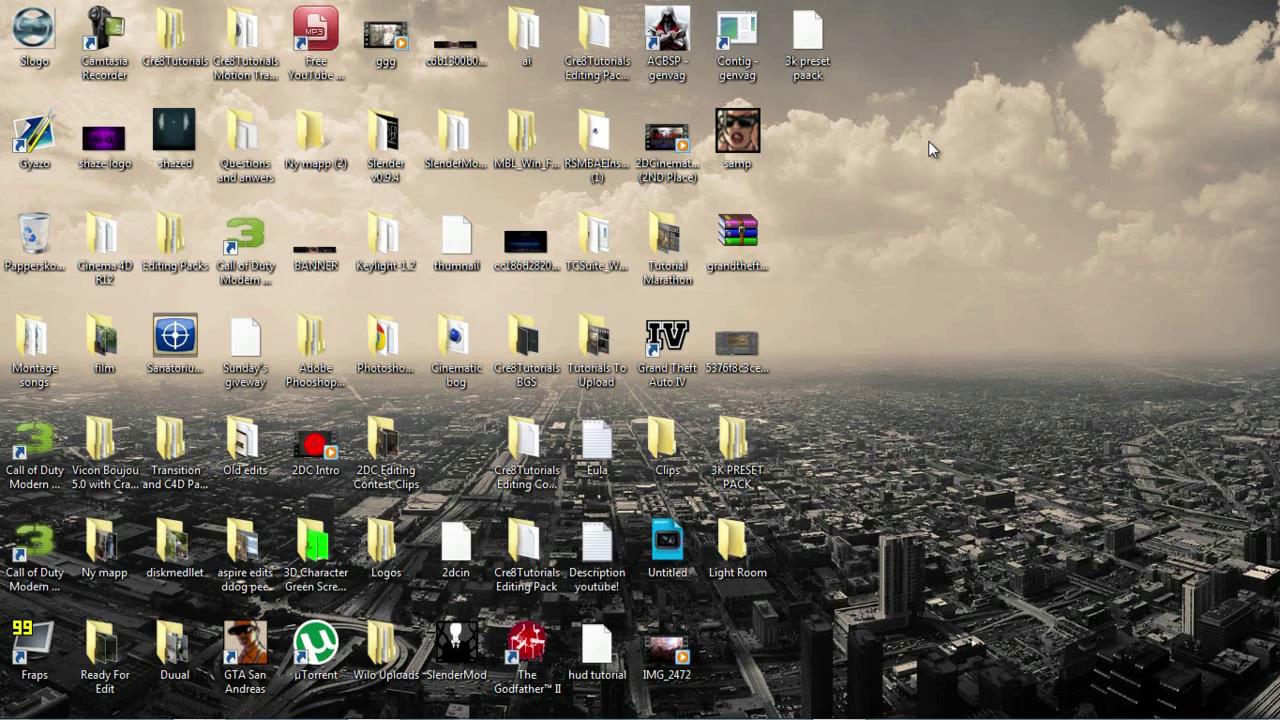
- Open the 3K PRESET PACK folder, reposition its window, and open the 3K Preset Pack subfolder
double_click(737, 445)
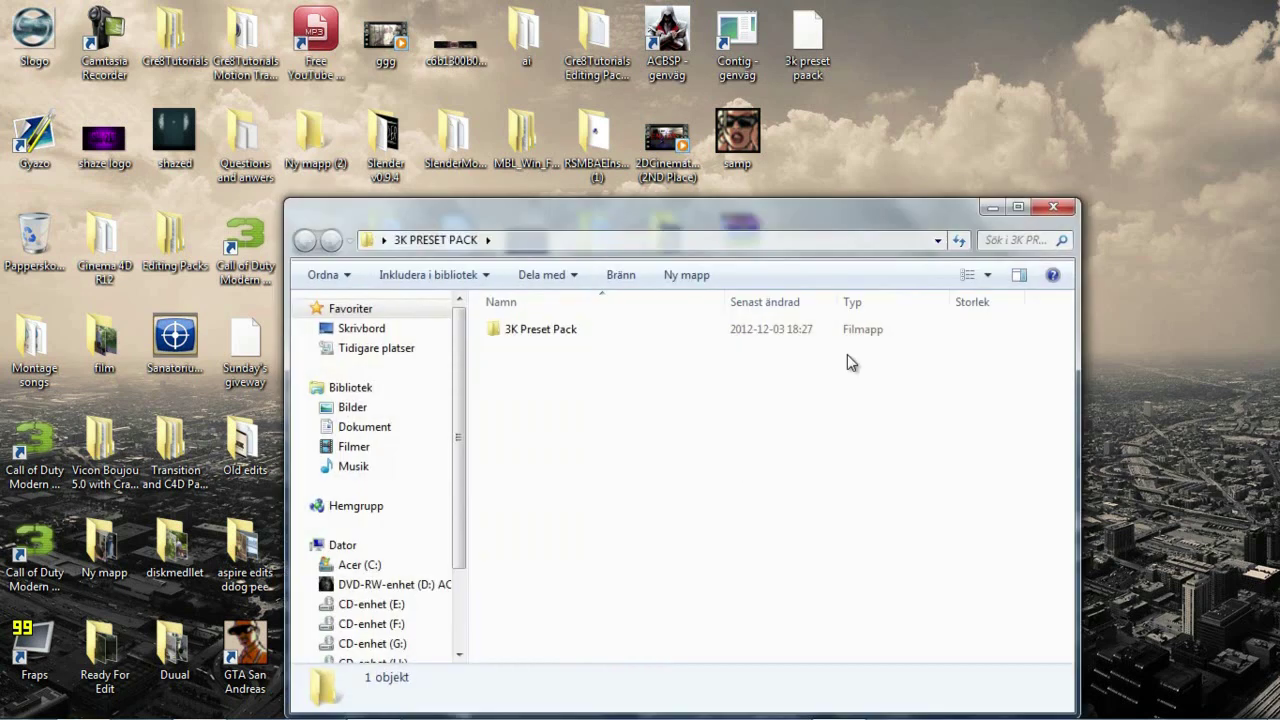
drag(430, 215, 467, 108)
drag(545, 367, 468, 232)
double_click(466, 232)
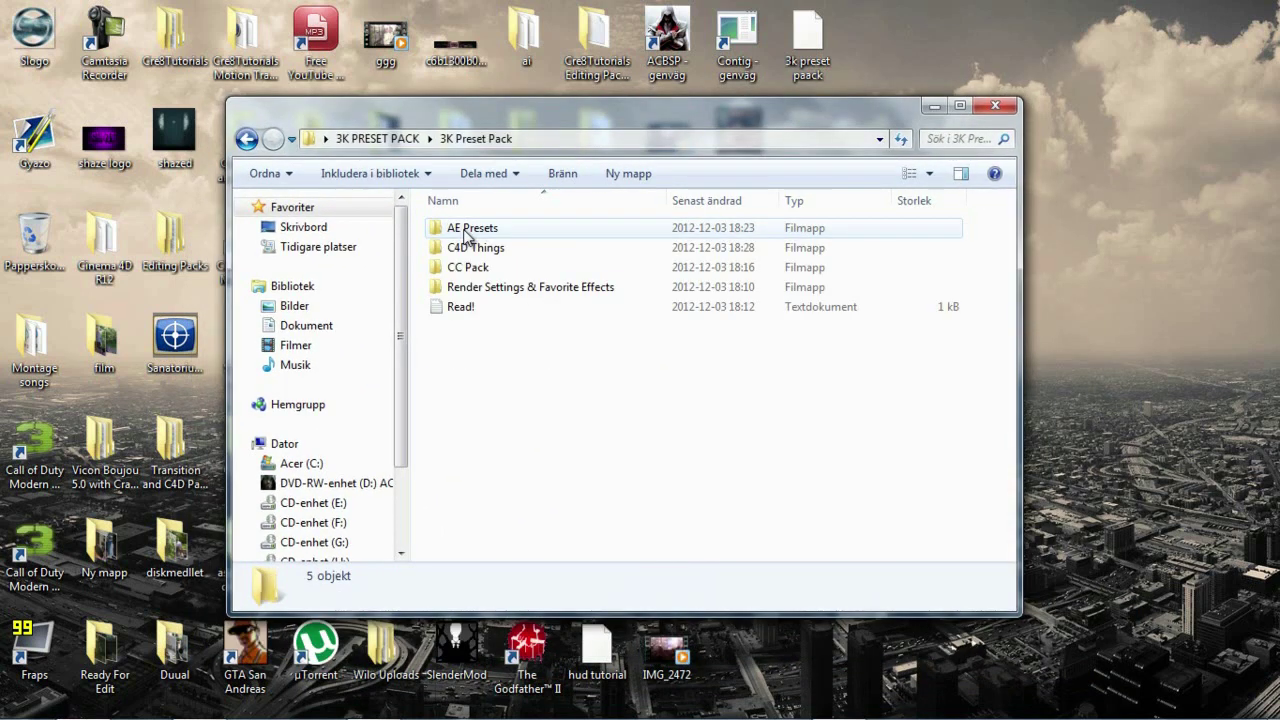
drag(469, 420, 525, 394)
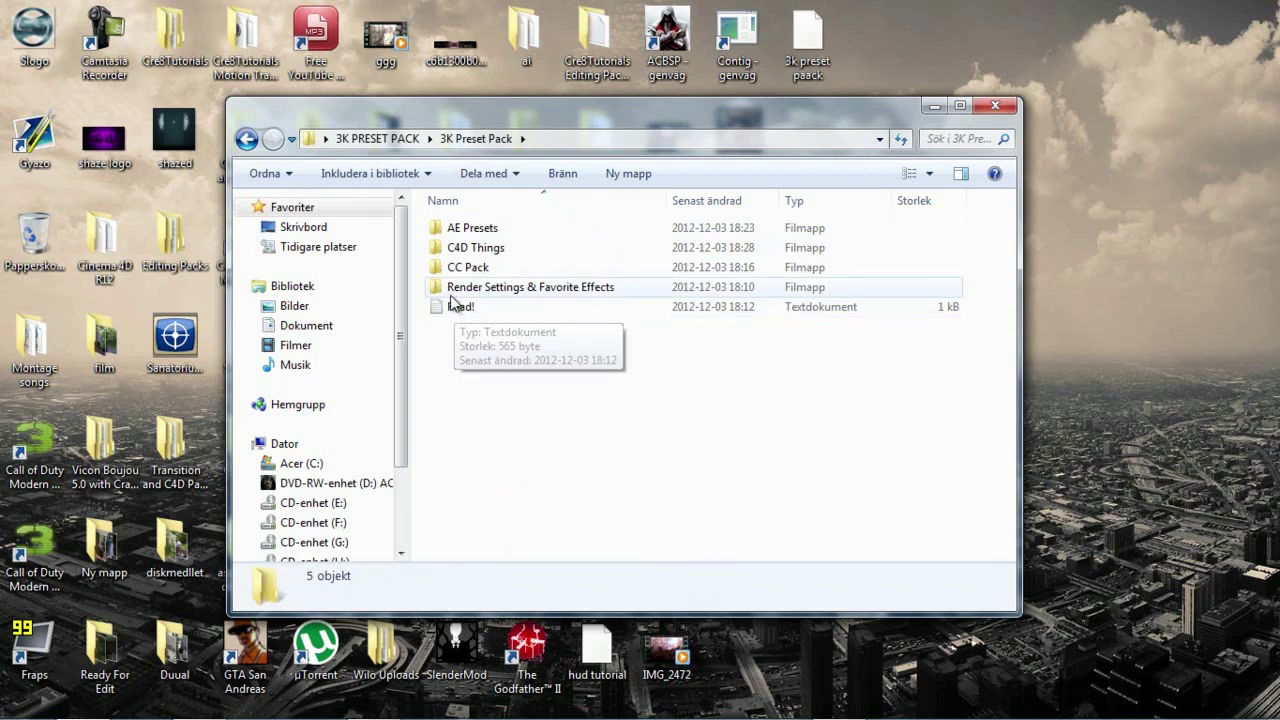
- Open the AE Presets folder and select all six preset files
click(465, 232)
double_click(465, 232)
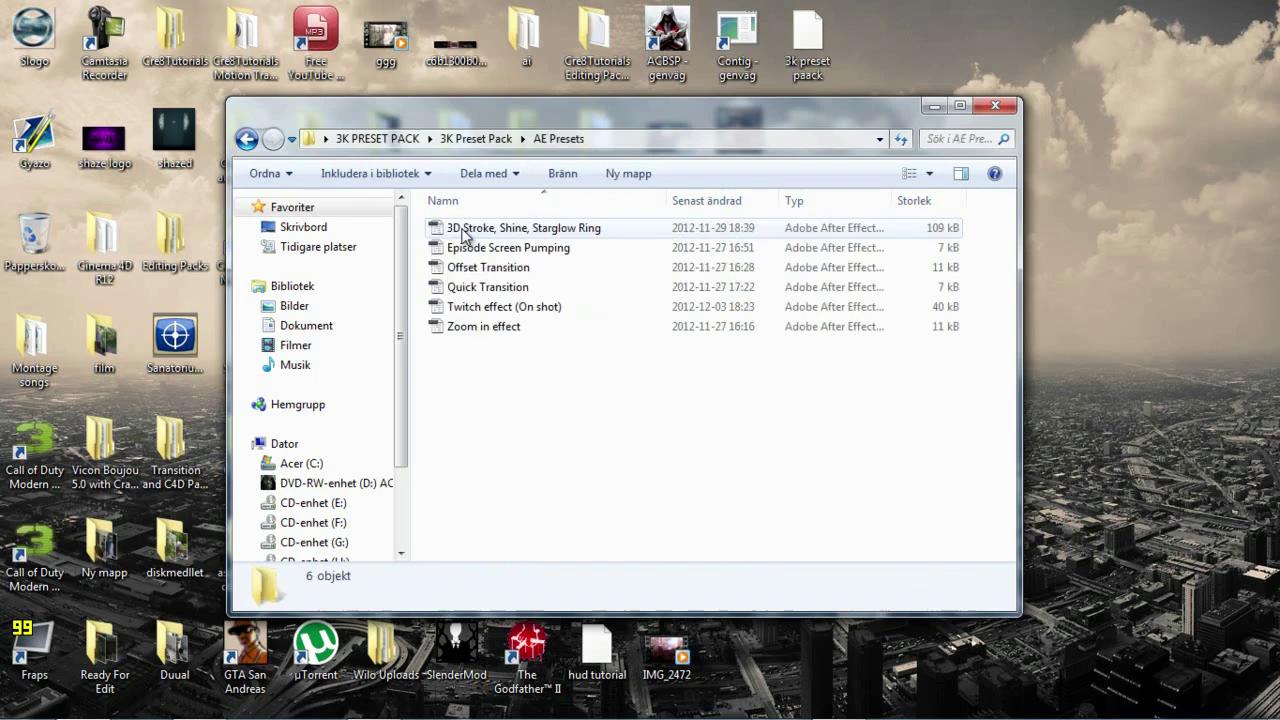
drag(510, 372, 451, 266)
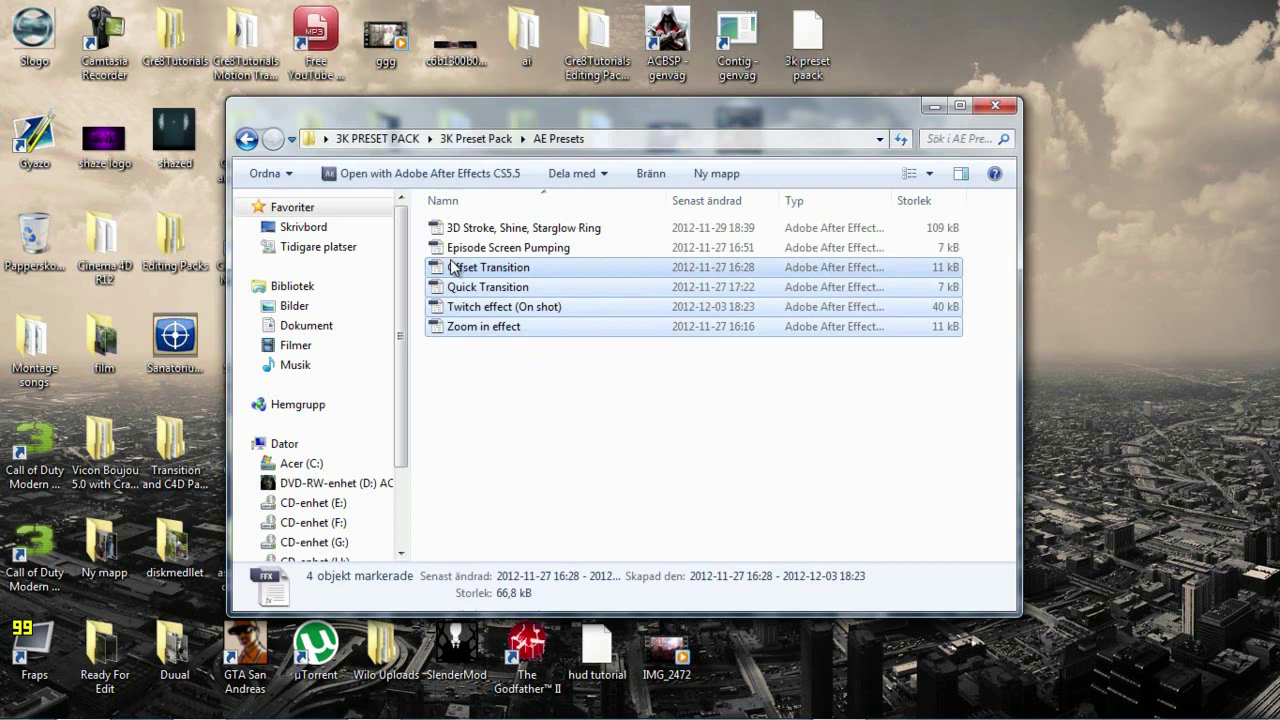
mouse_move(541, 393)
mouse_down()
mouse_move(528, 258)
mouse_move(637, 528)
mouse_up()
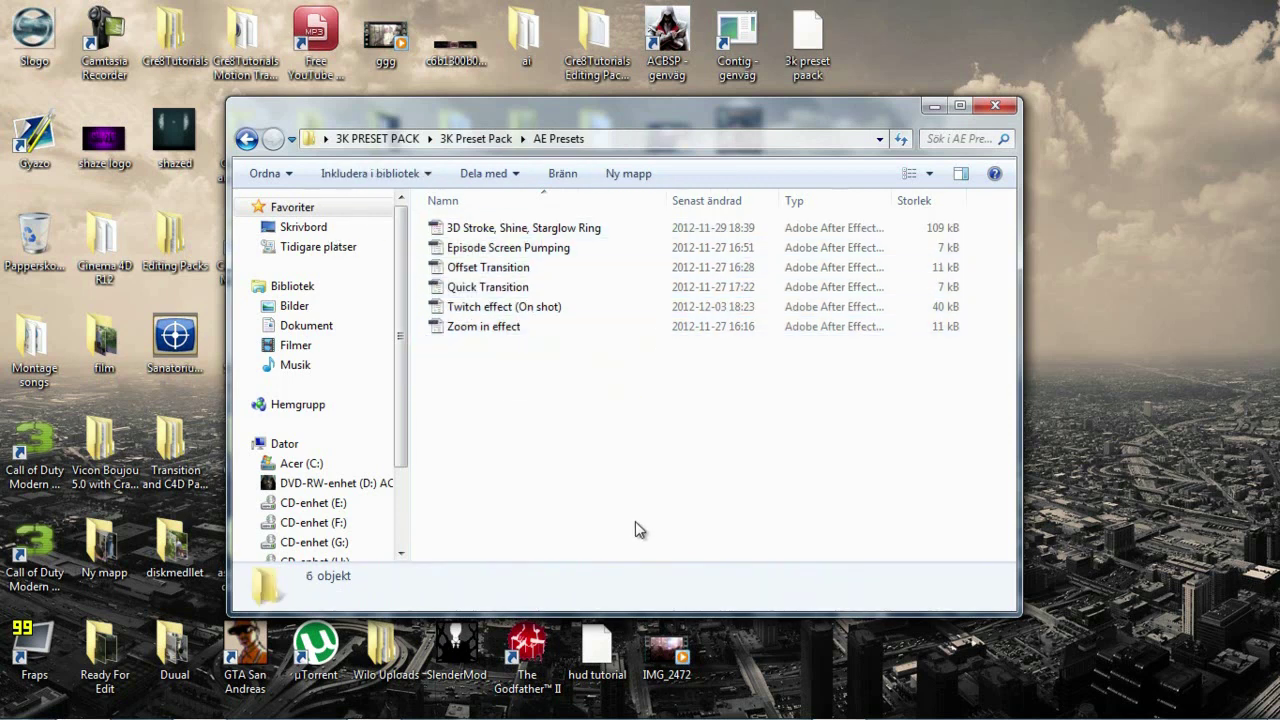
drag(624, 485, 546, 566)
drag(571, 508, 530, 556)
drag(530, 357, 470, 450)
- Open the Program folder on the Acer (C:) drive in a second Explorer window
click(25, 702)
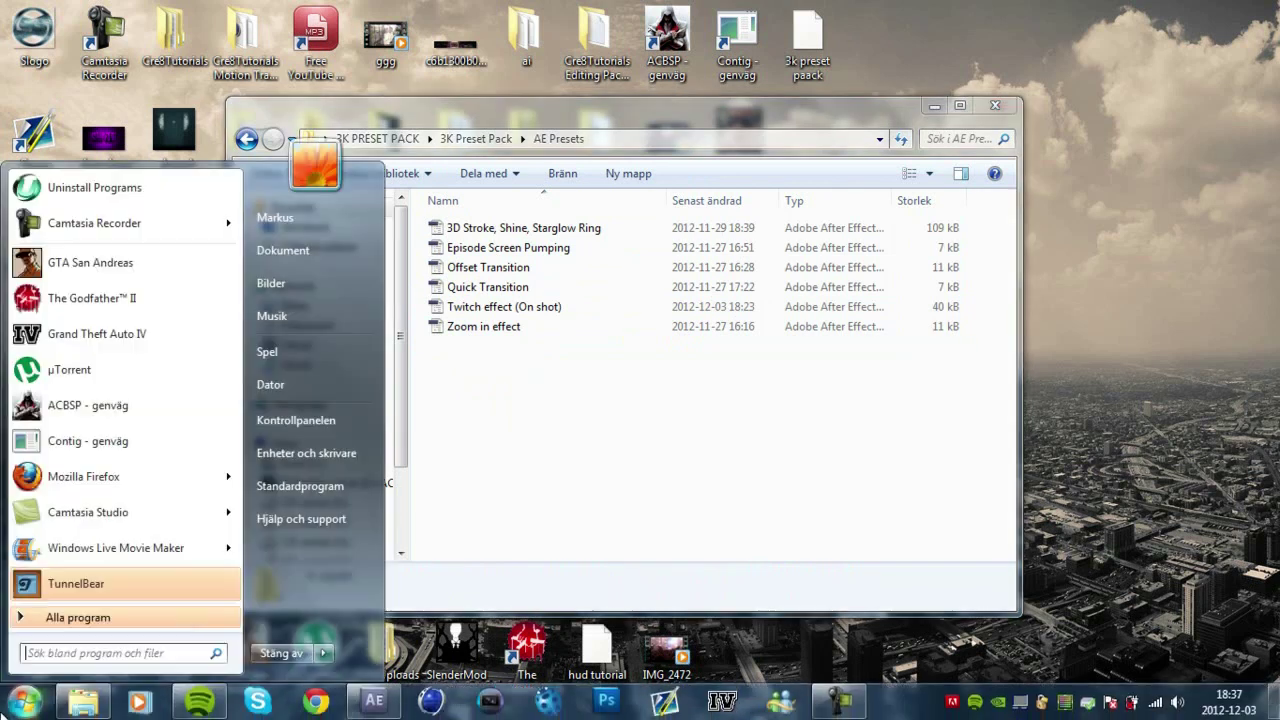
click(296, 386)
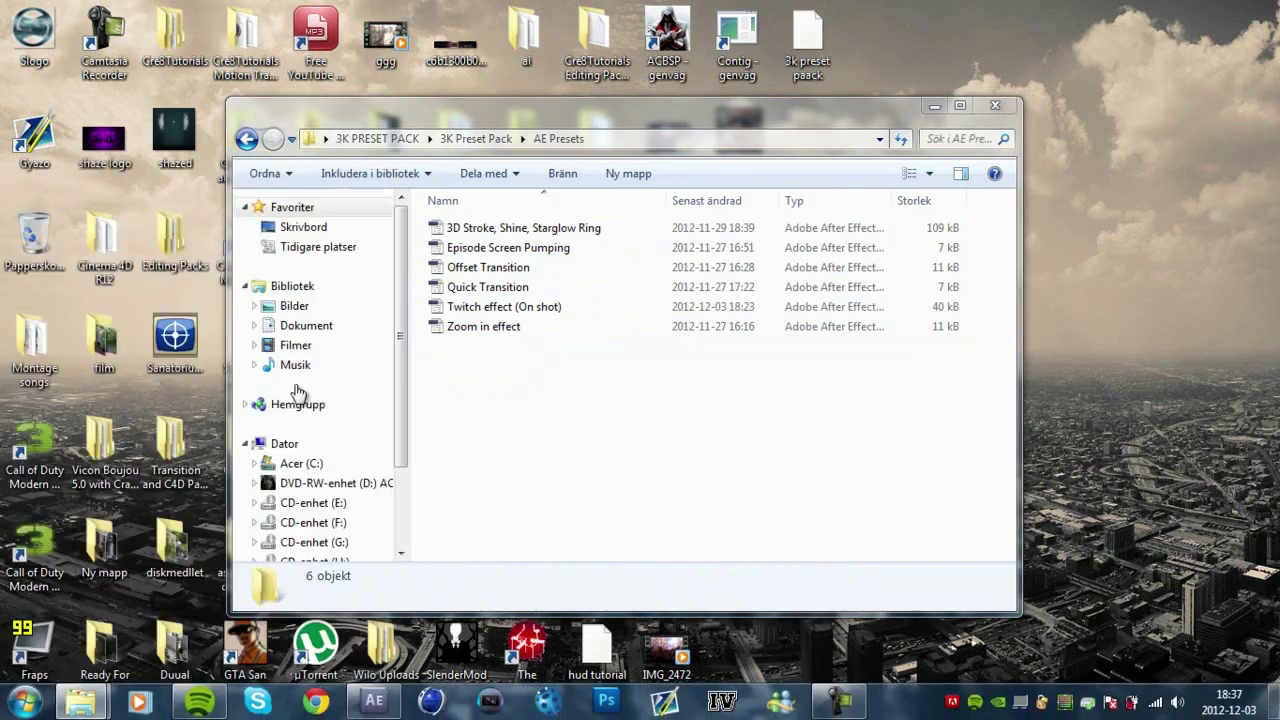
click(514, 256)
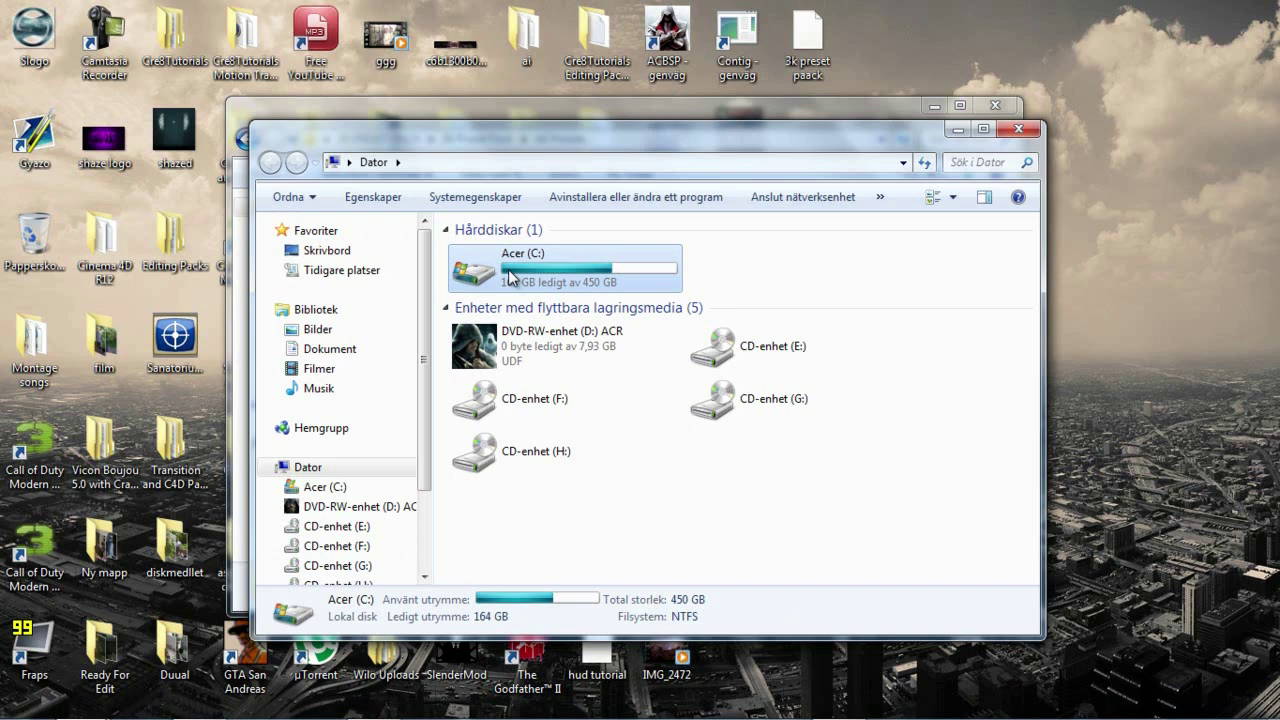
double_click(507, 284)
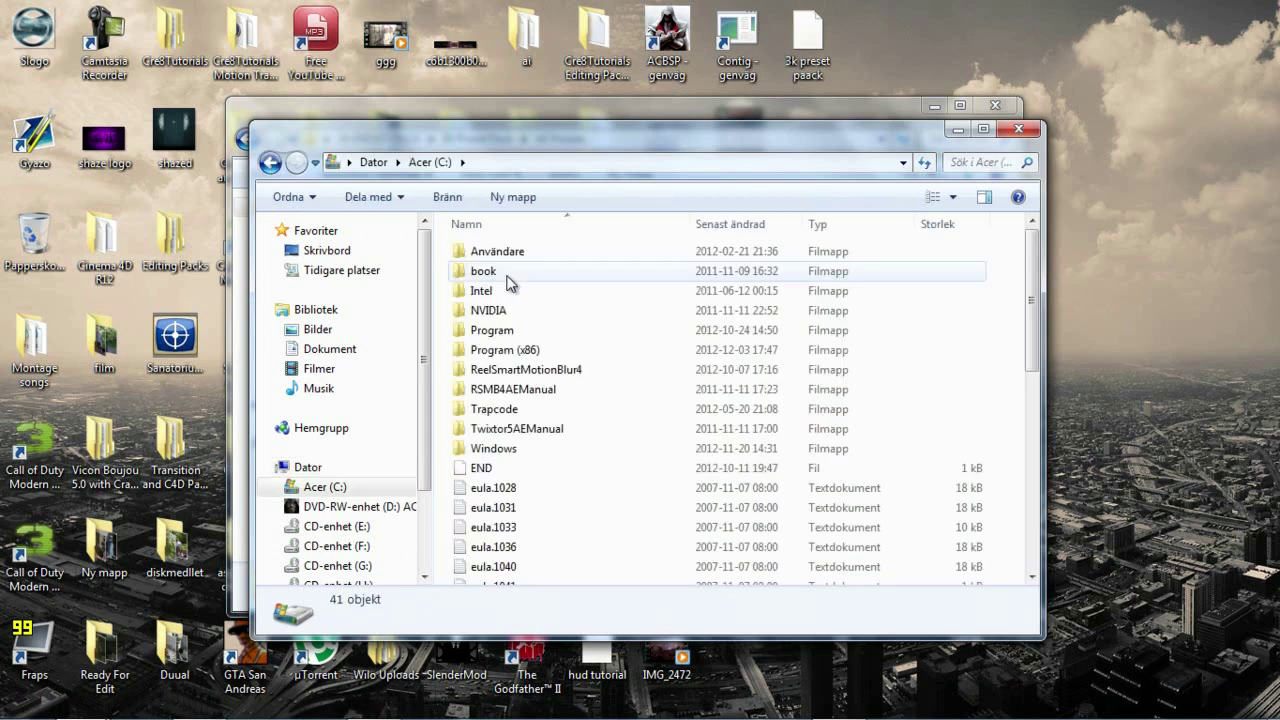
double_click(497, 332)
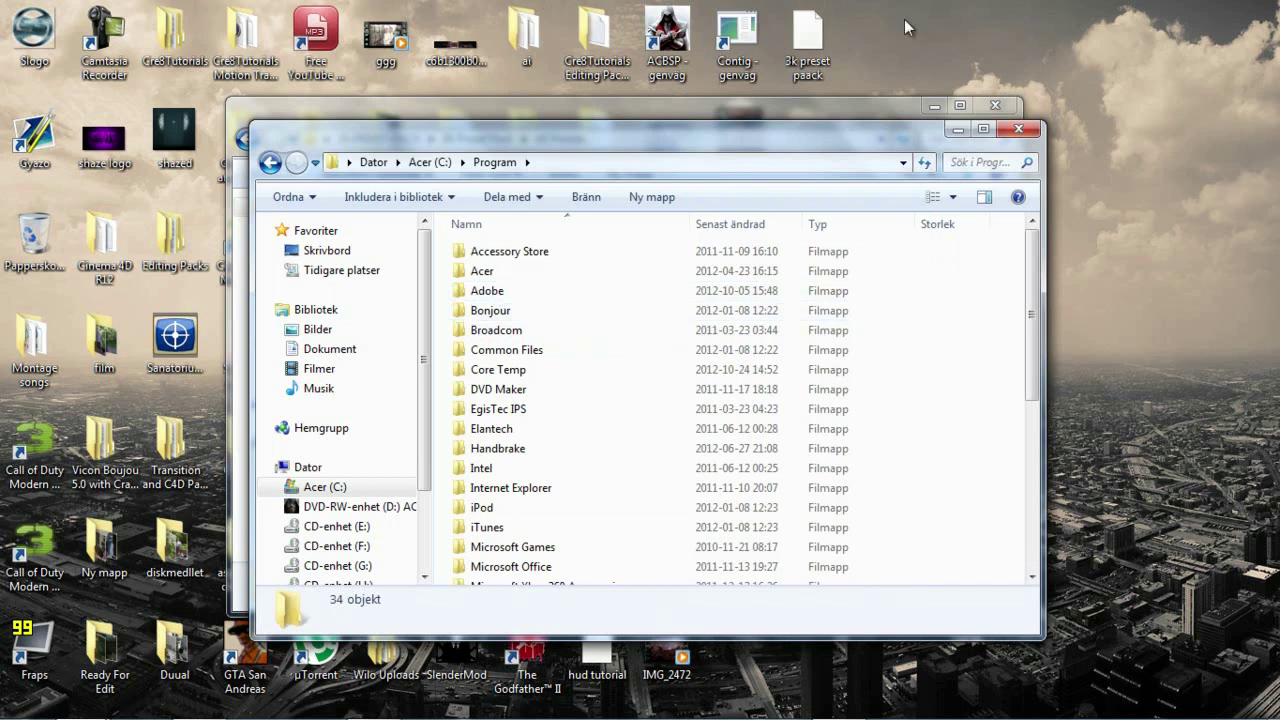
drag(866, 141, 784, 132)
click(781, 110)
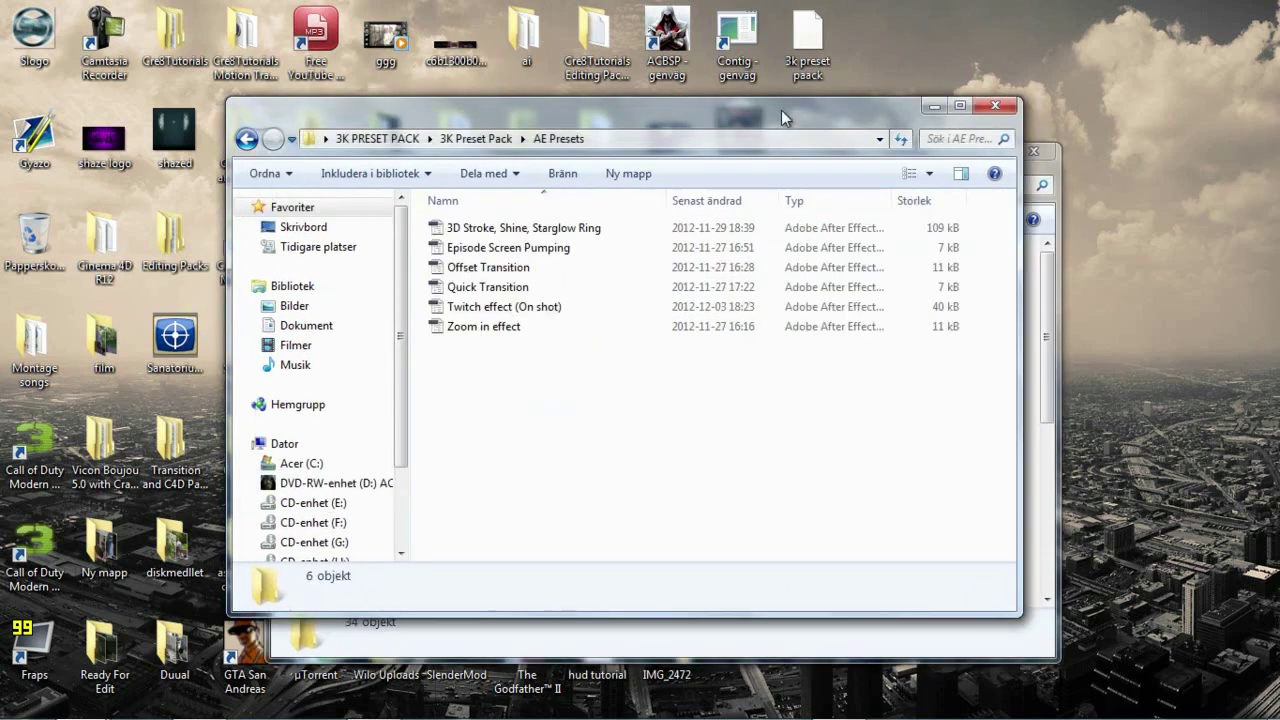
drag(488, 287, 466, 318)
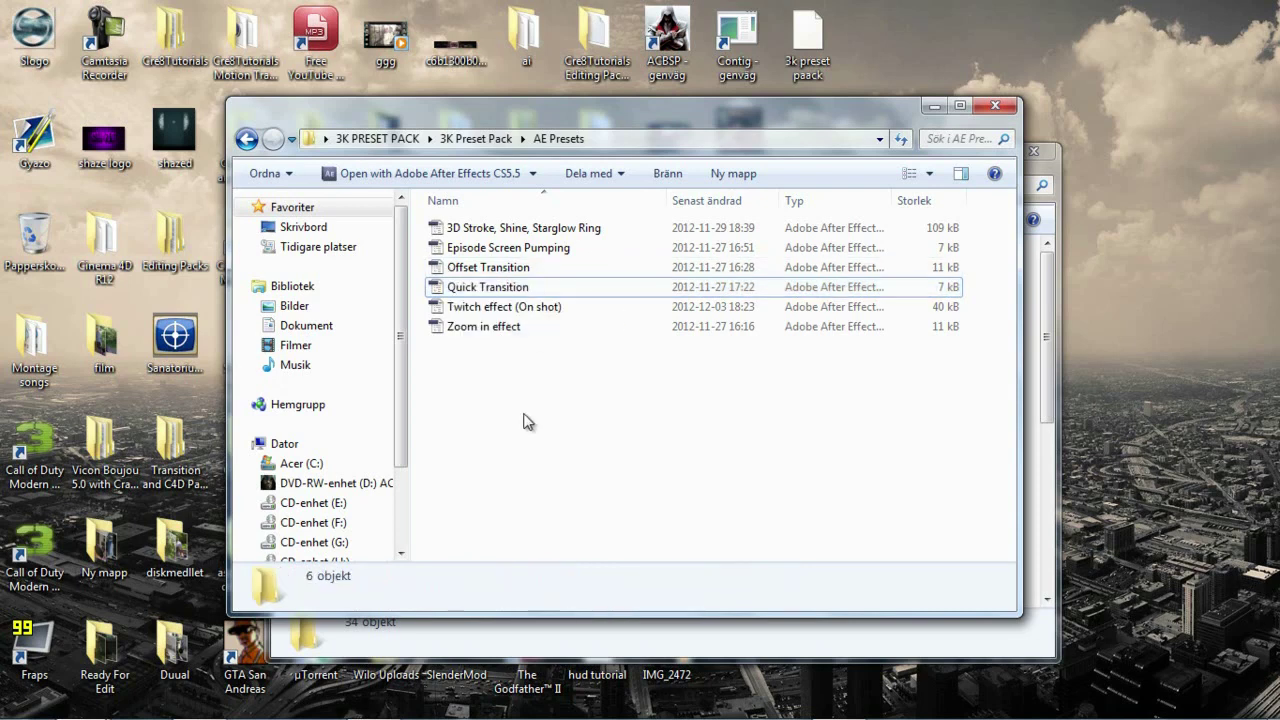
- Navigate to Adobe After Effects CS5.5\Support Files\Presets and select the Zoom in effect preset
click(470, 648)
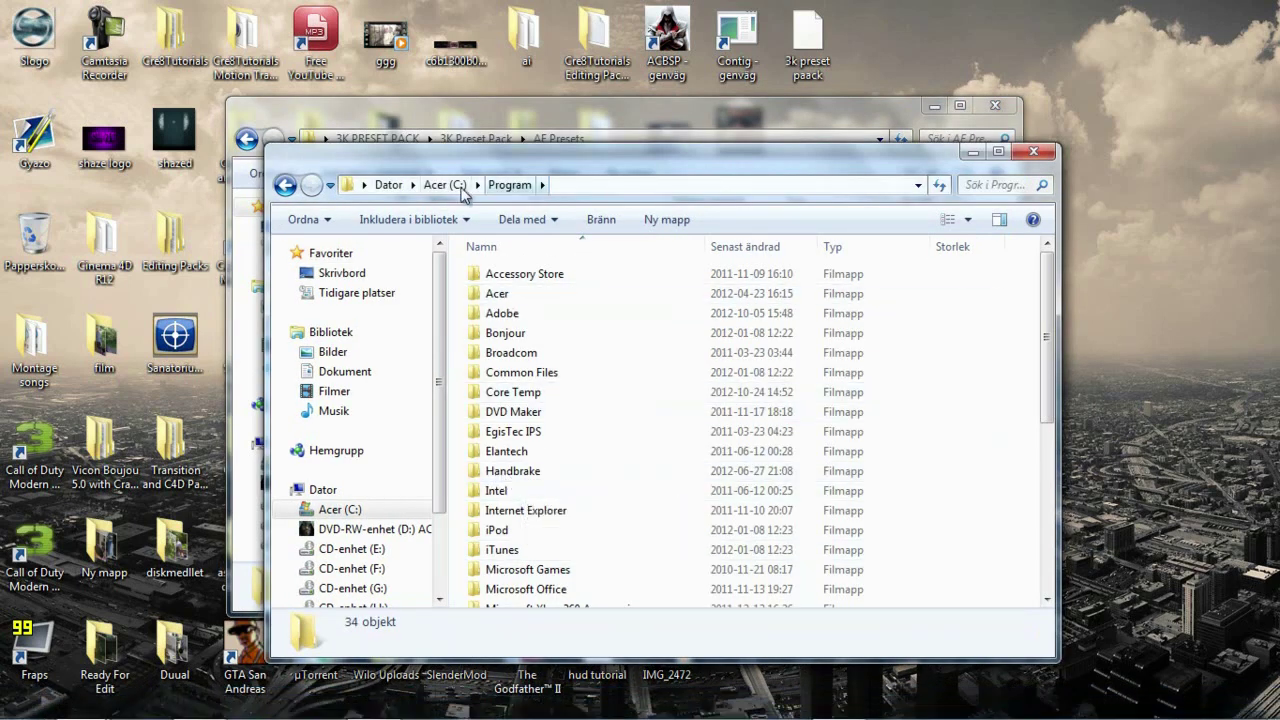
double_click(502, 313)
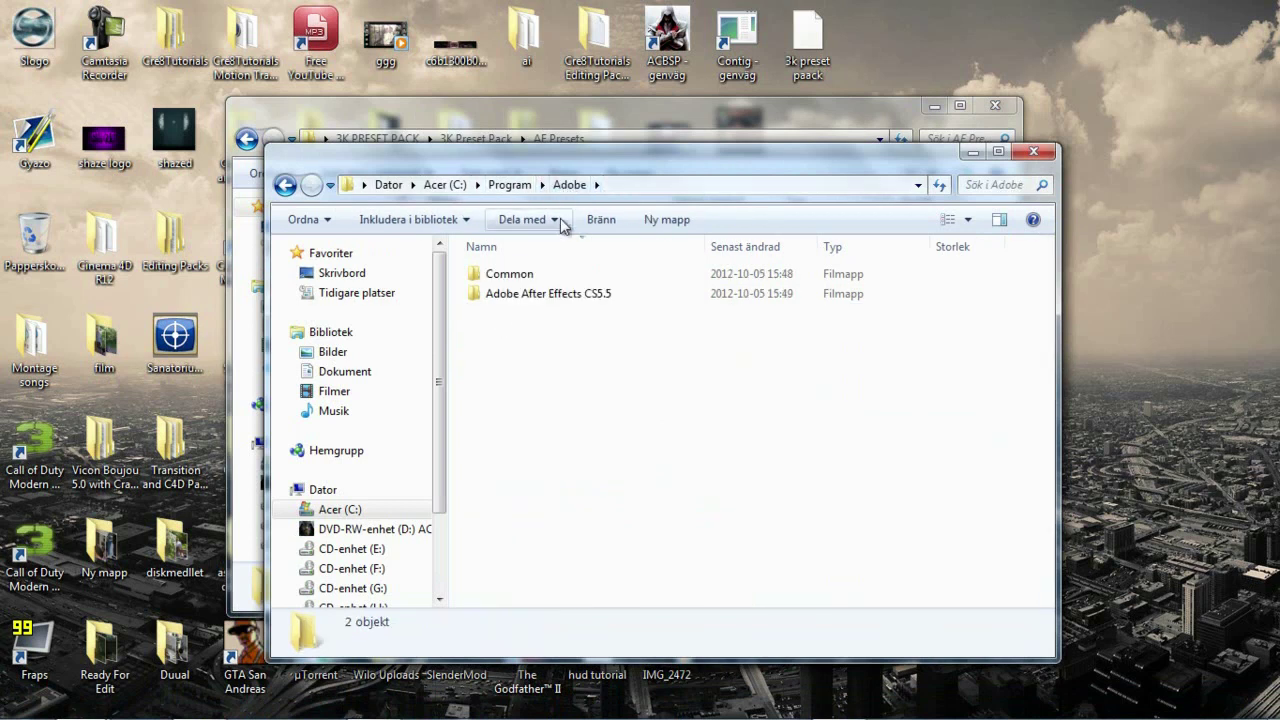
click(529, 296)
click(524, 295)
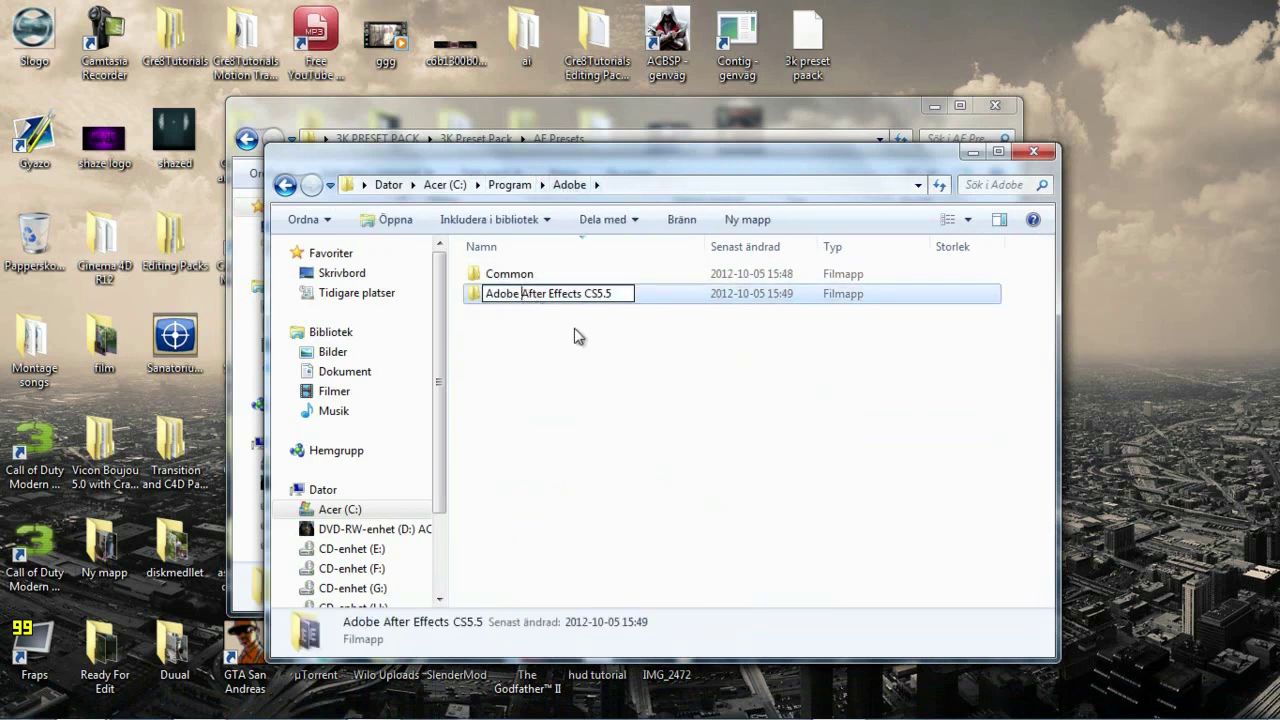
click(580, 334)
double_click(557, 294)
double_click(549, 275)
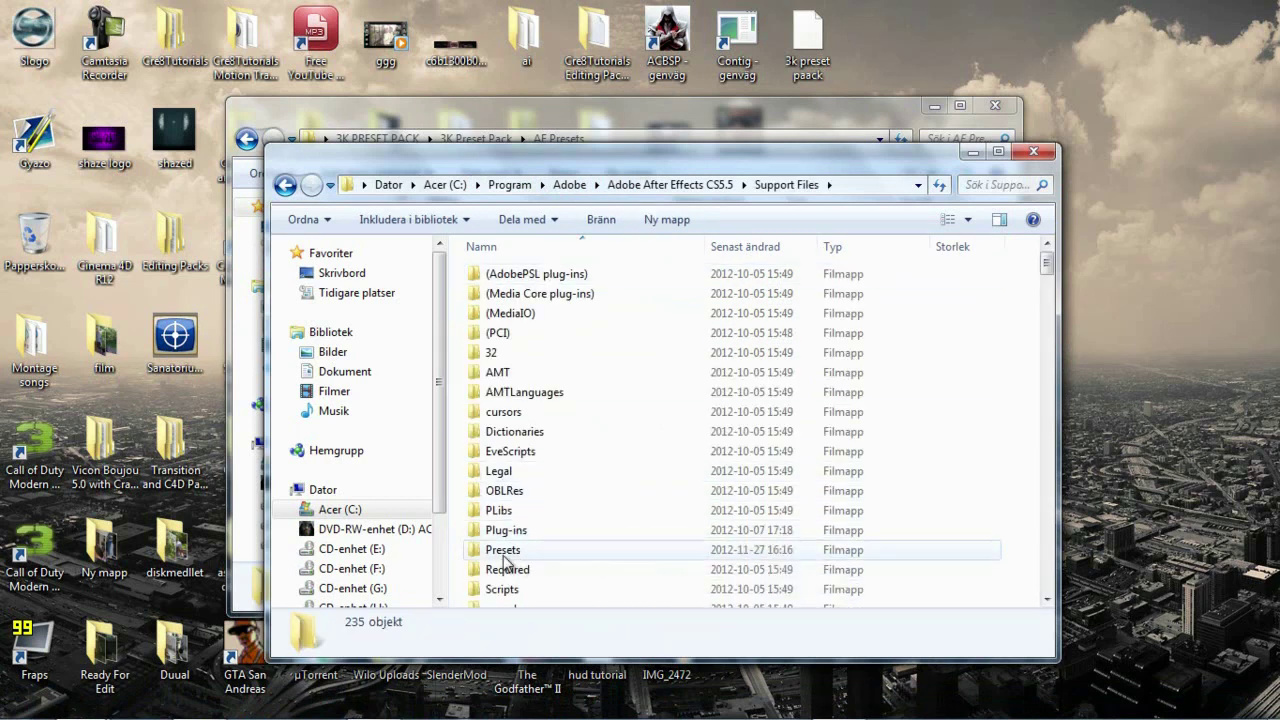
click(504, 551)
double_click(505, 553)
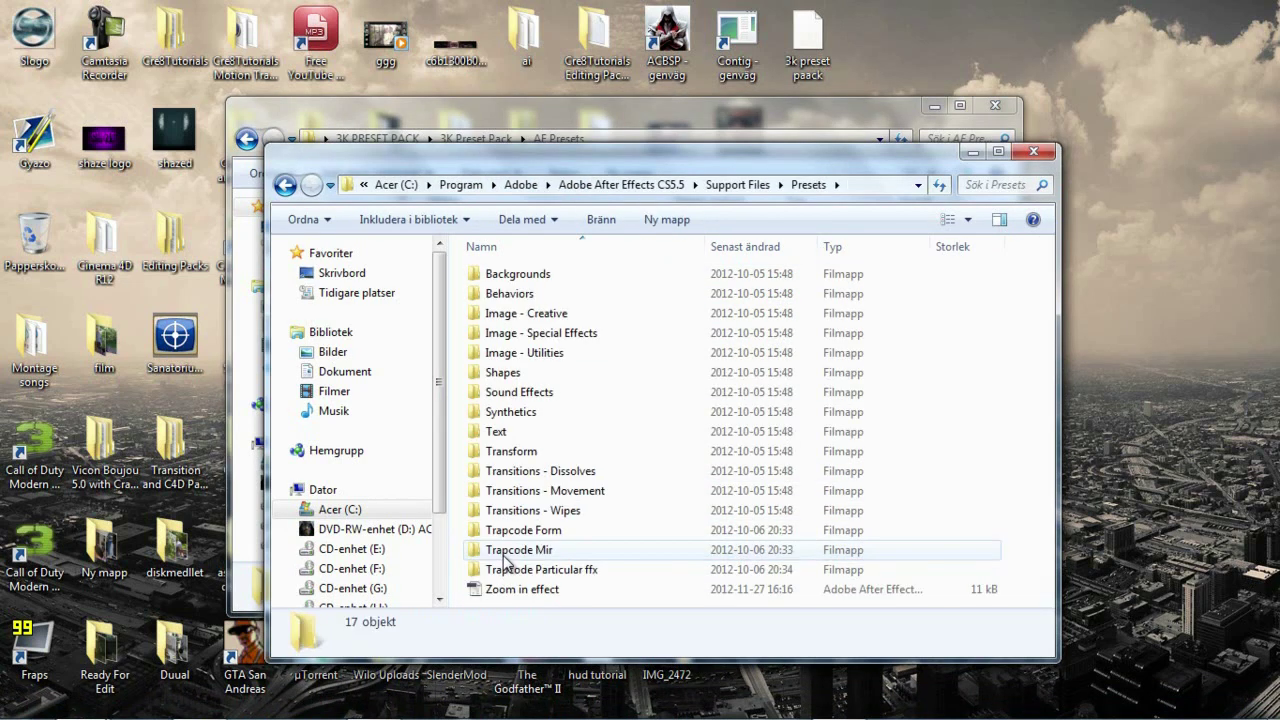
click(505, 531)
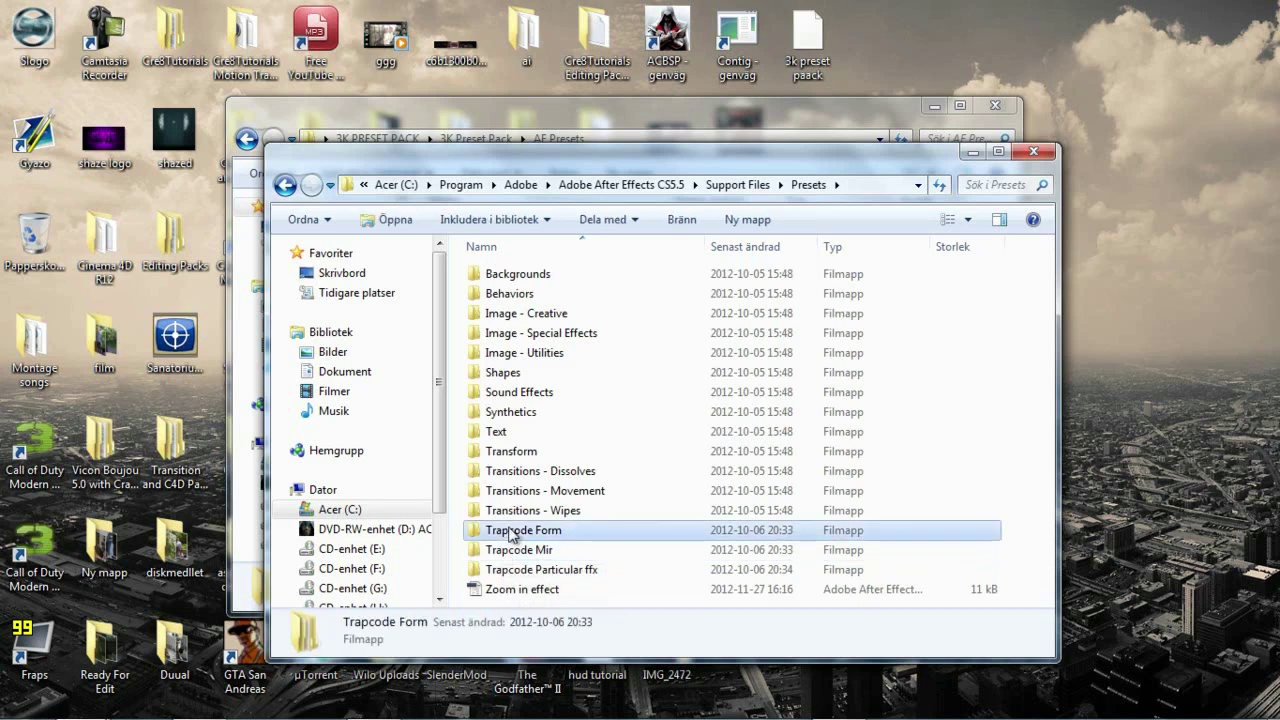
click(530, 590)
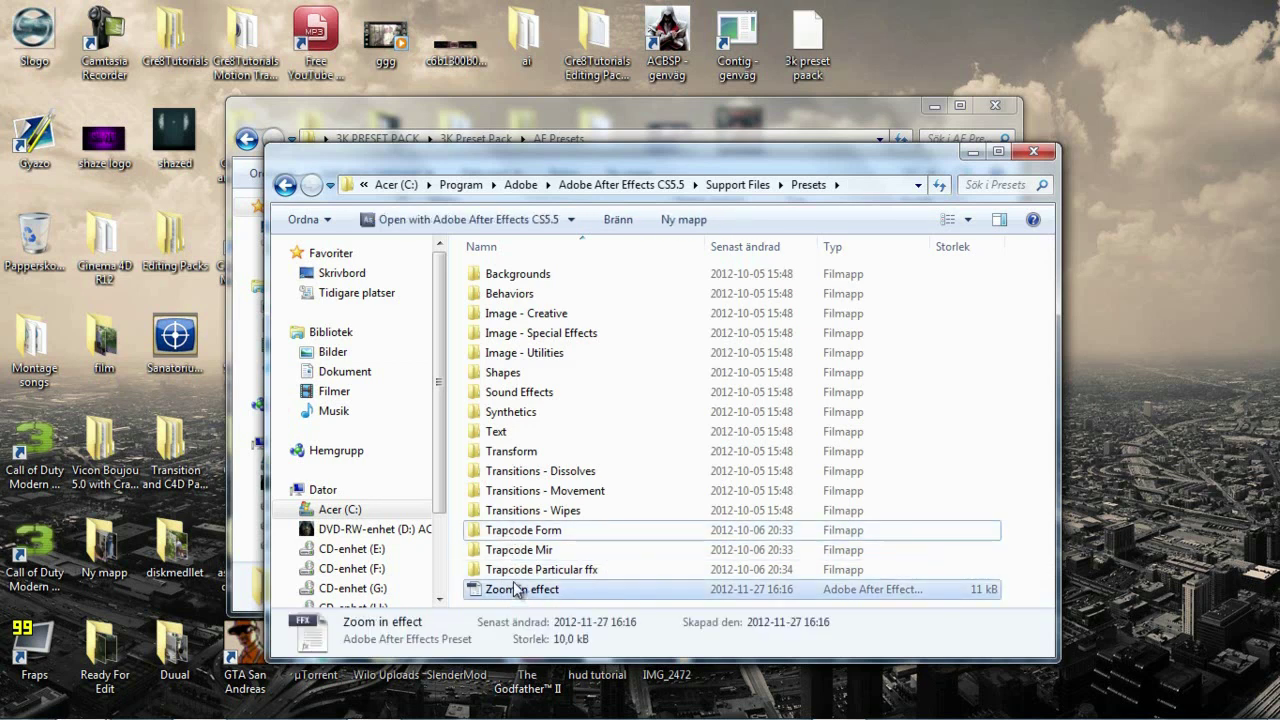
- Delete the existing Zoom in effect preset and empty the Recycle Bin
key(Delete)
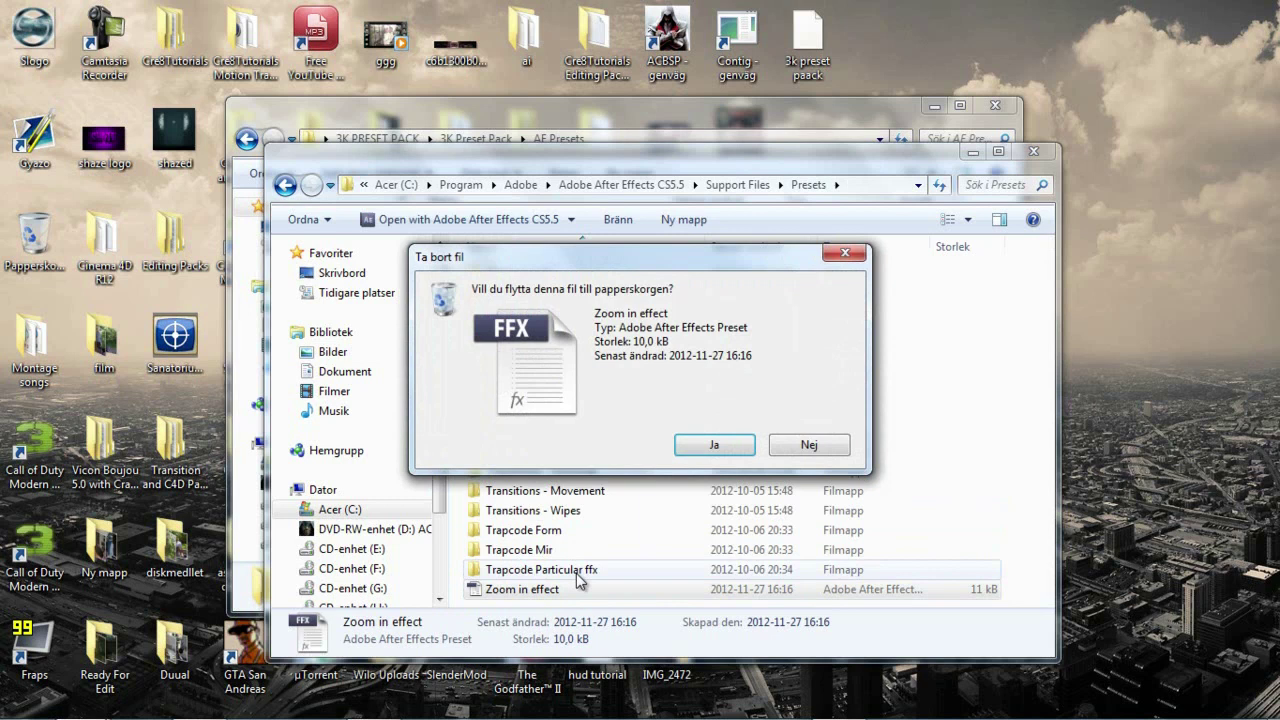
key(Return)
right_click(38, 240)
click(116, 263)
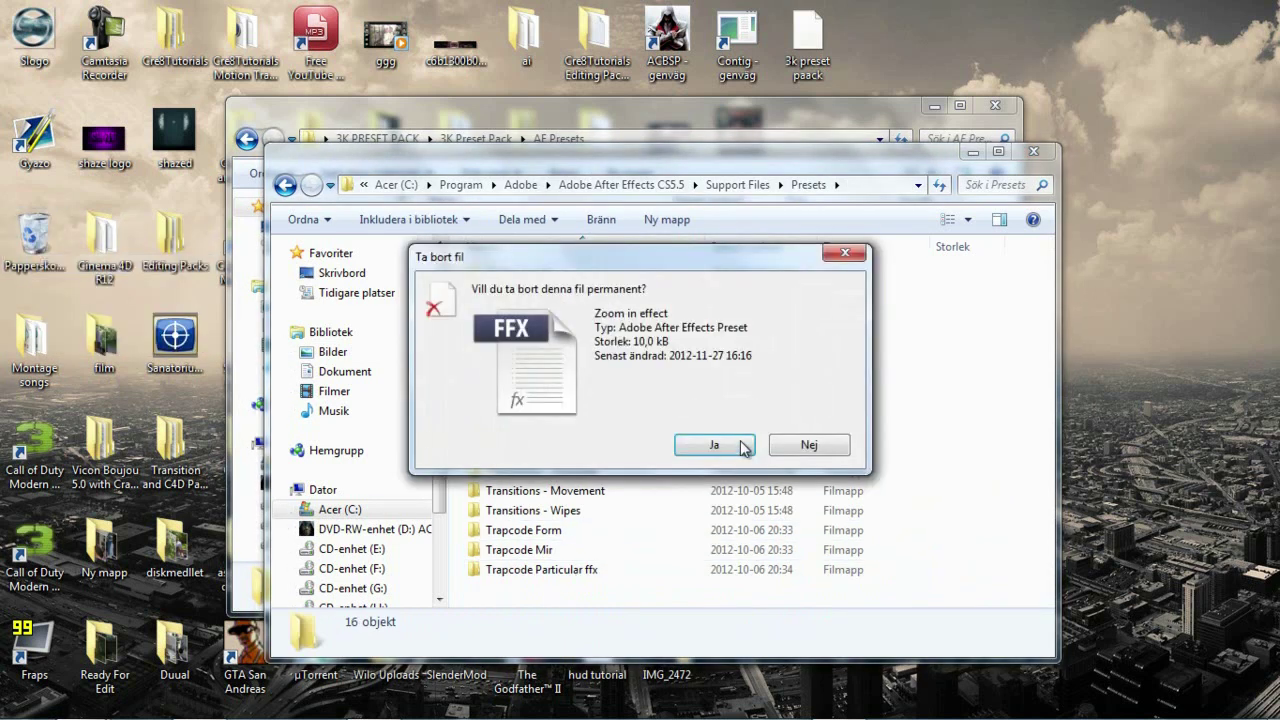
click(748, 445)
- Set the pack window back to 3K Preset Pack and place the Presets window beside it
click(538, 453)
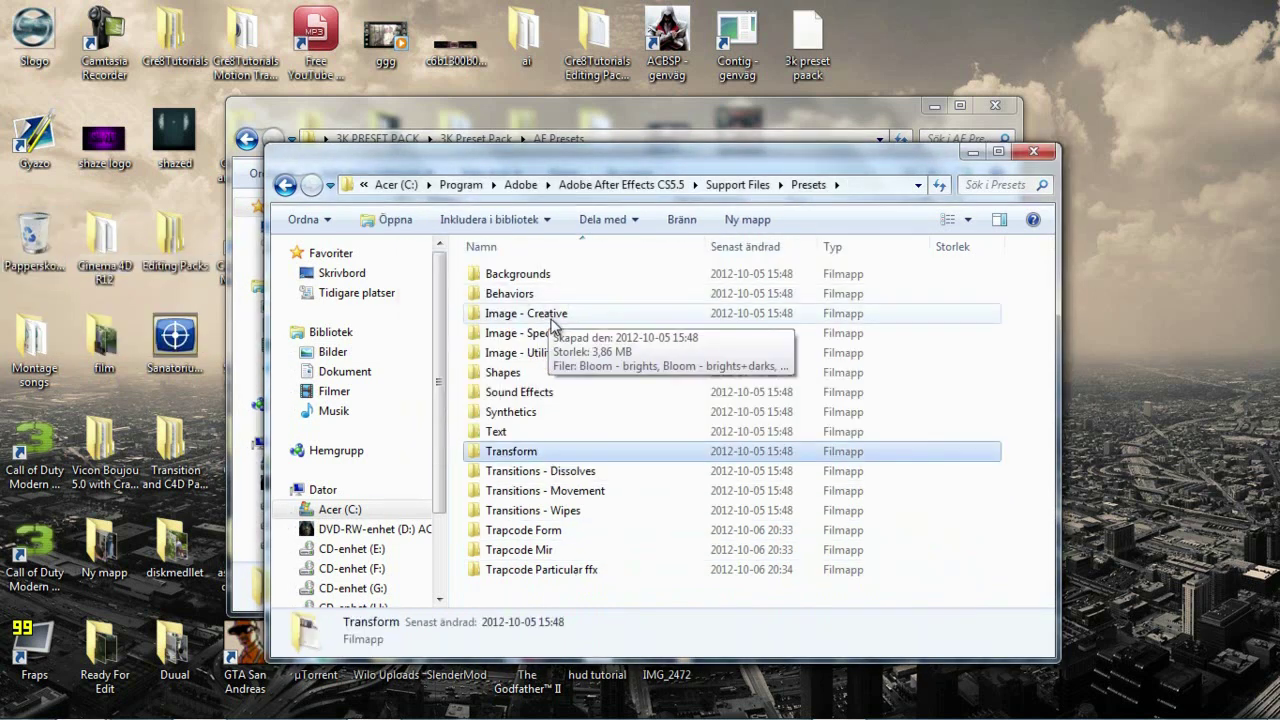
click(526, 313)
click(610, 115)
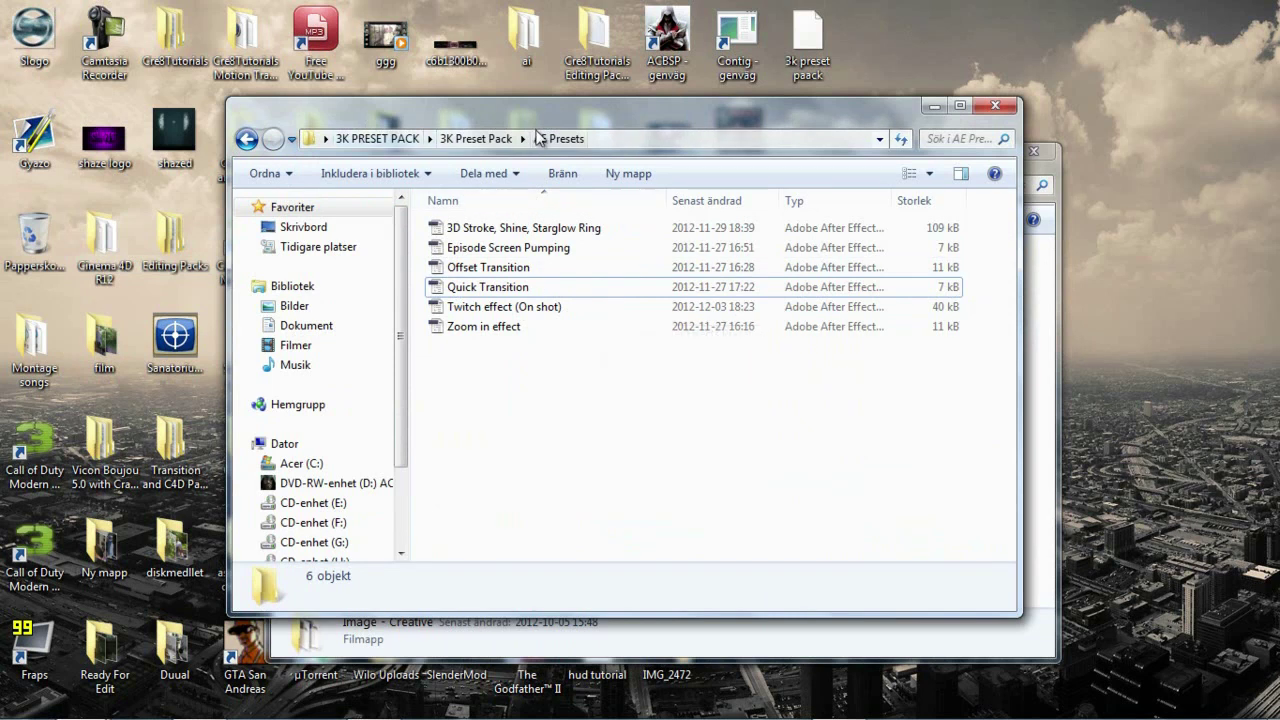
click(503, 141)
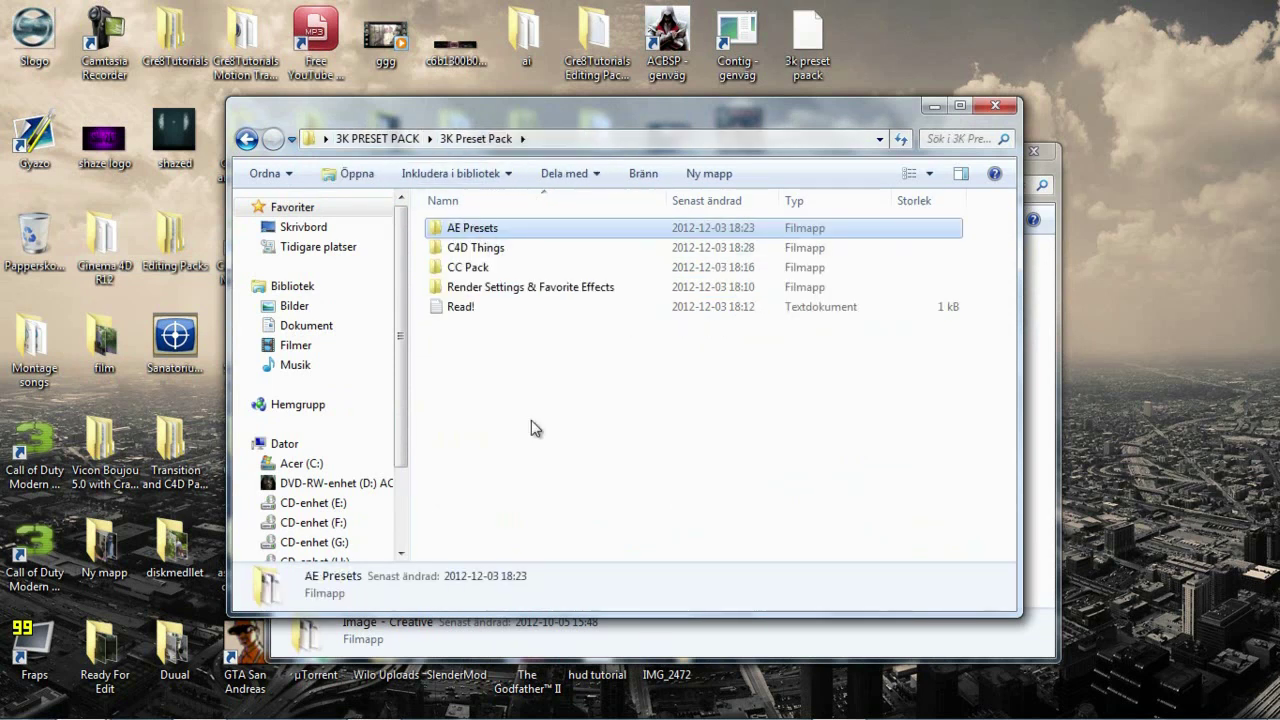
click(729, 641)
drag(700, 152, 940, 129)
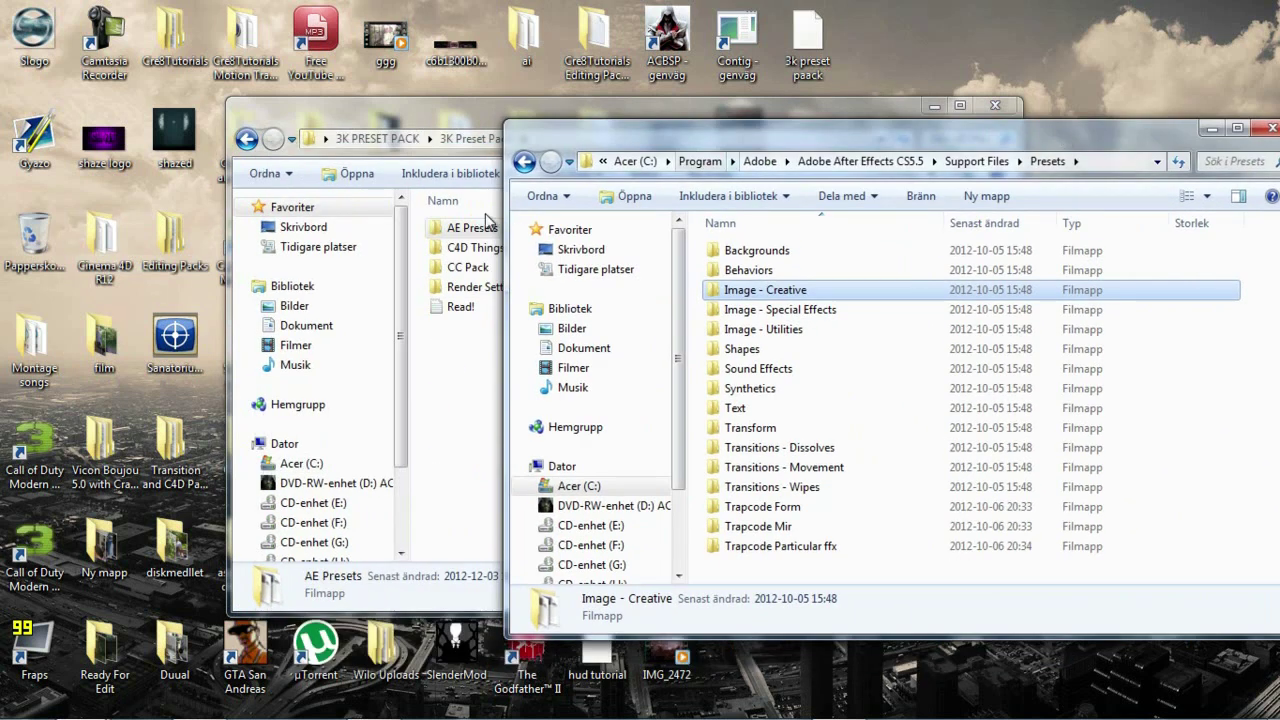
- Copy the AE Presets folder into the Presets folder, close that window, and return to After Effects
drag(463, 234, 836, 574)
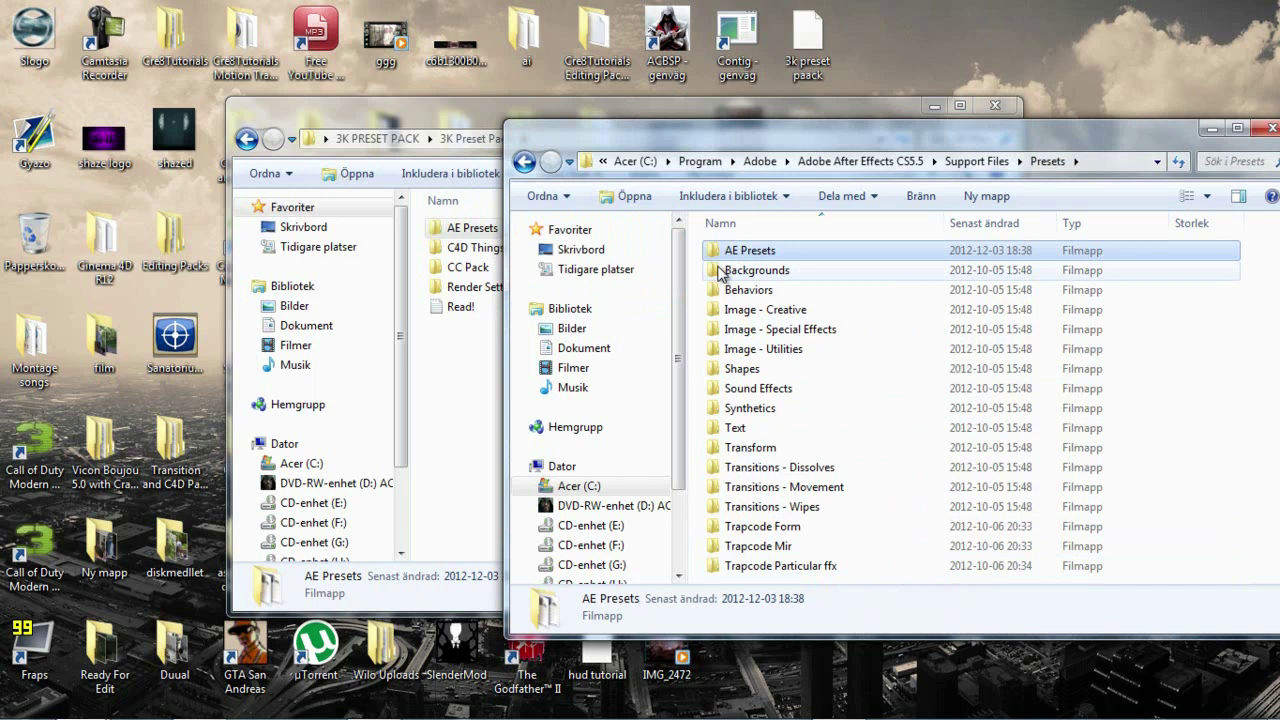
click(758, 270)
click(758, 251)
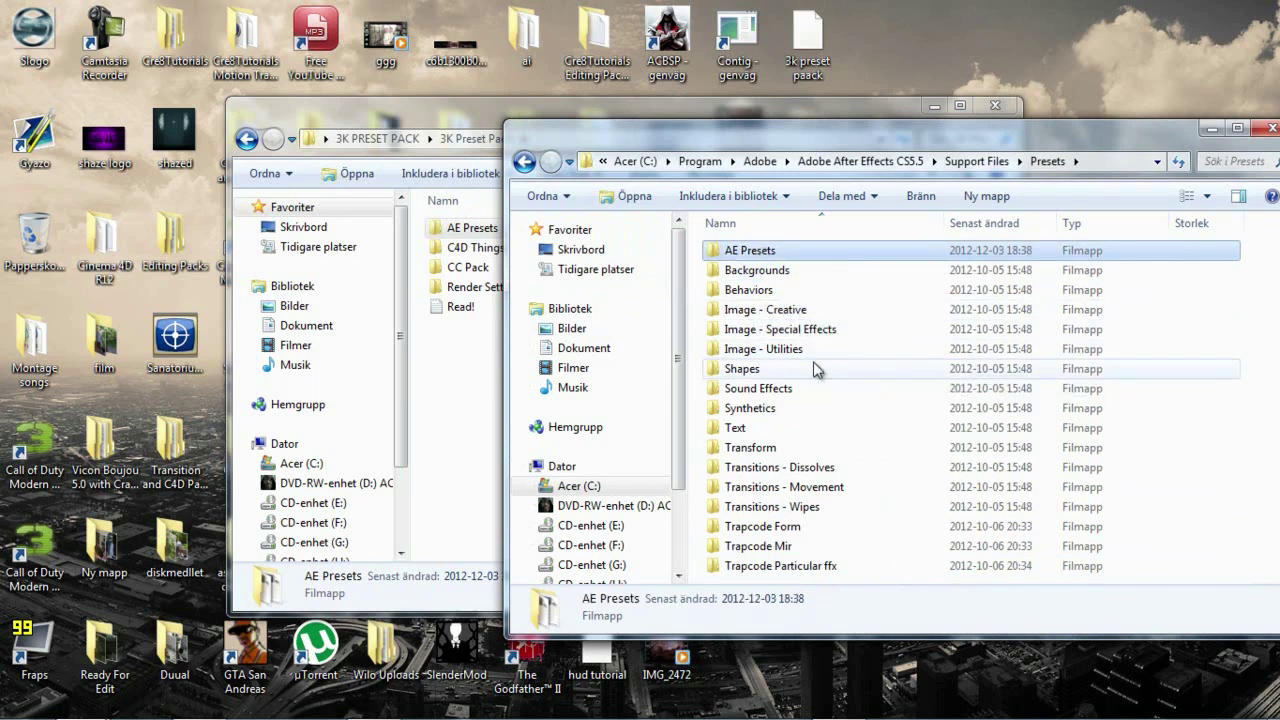
click(742, 368)
drag(778, 135, 560, 179)
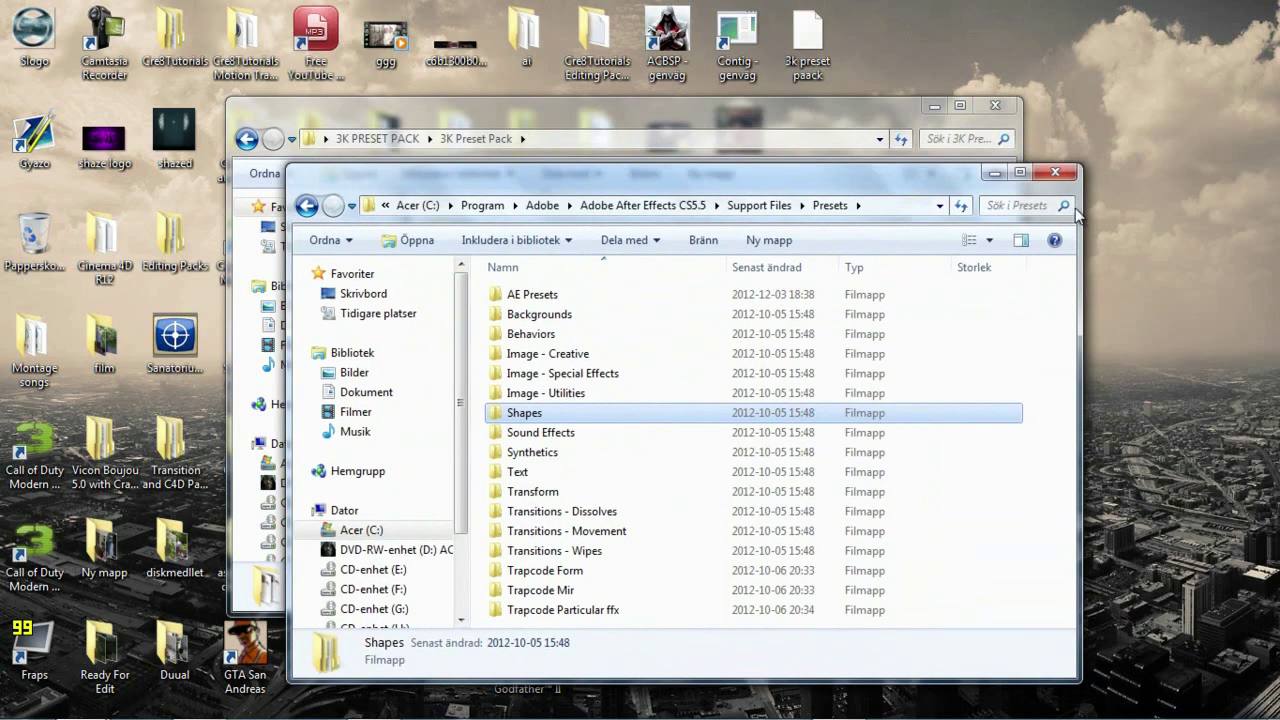
click(1054, 174)
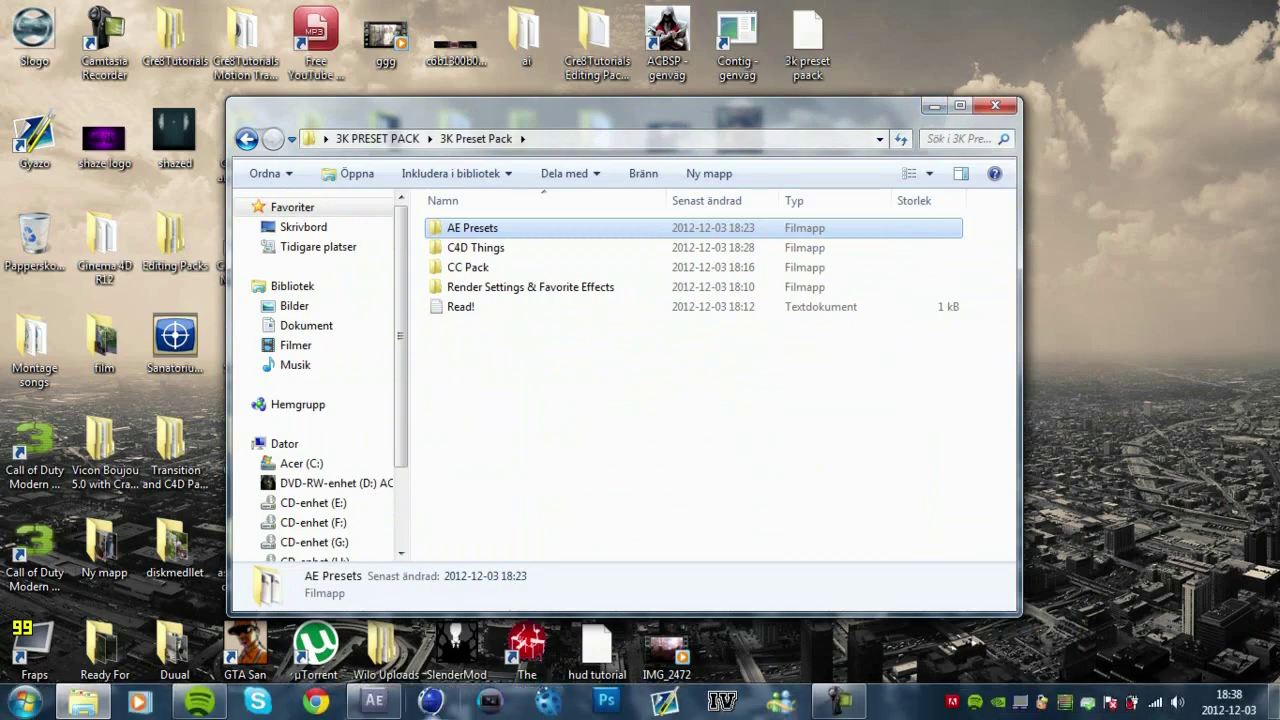
click(372, 702)
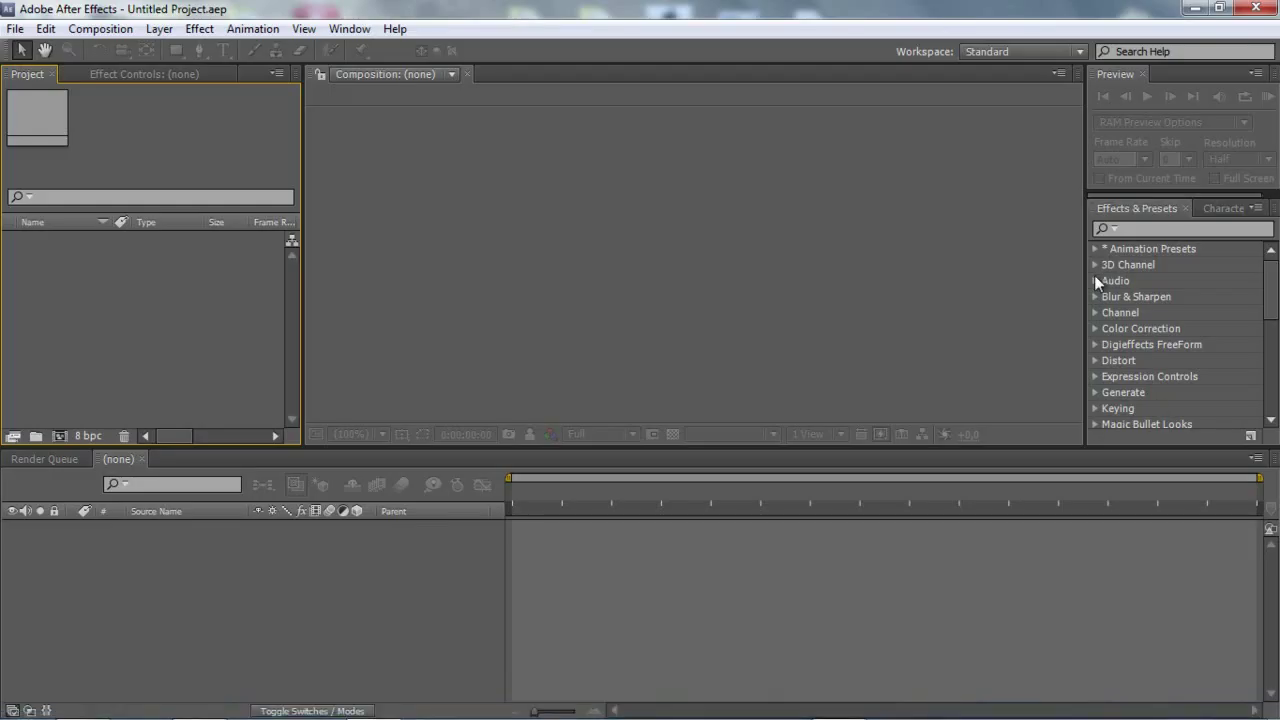
- Run Refresh List on the Effects & Presets panel and focus its search field
right_click(1097, 209)
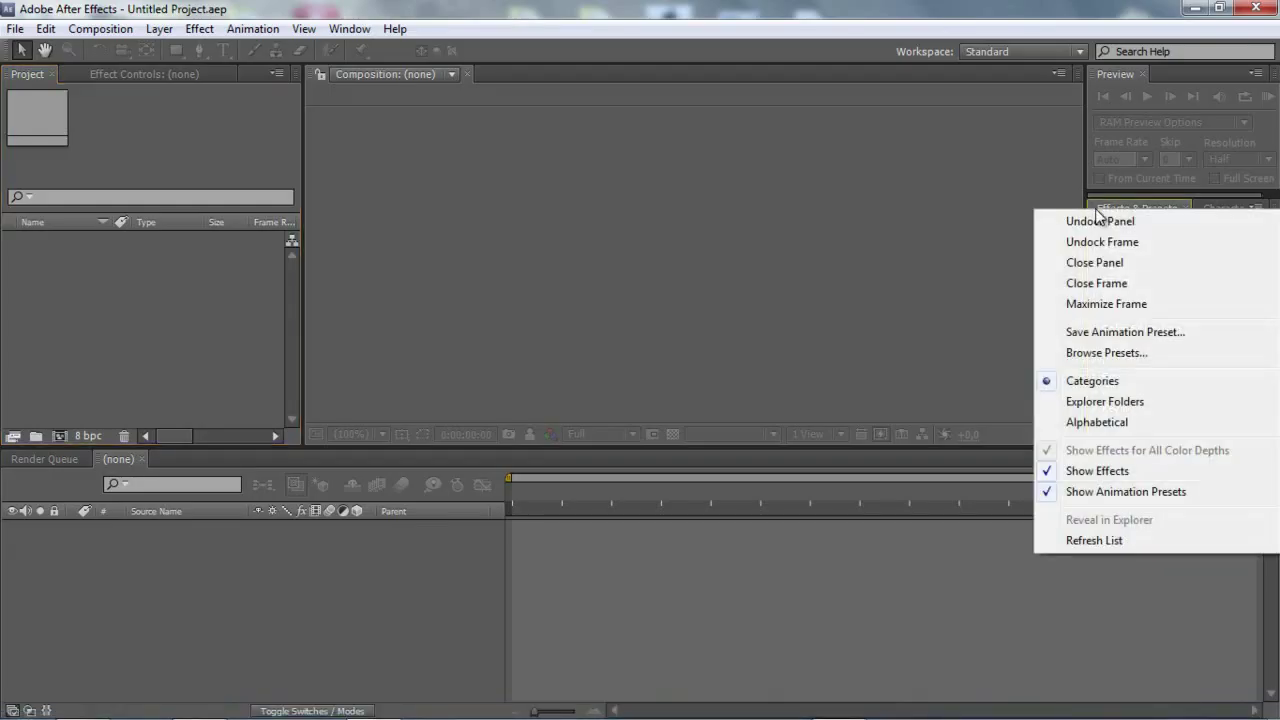
click(1094, 540)
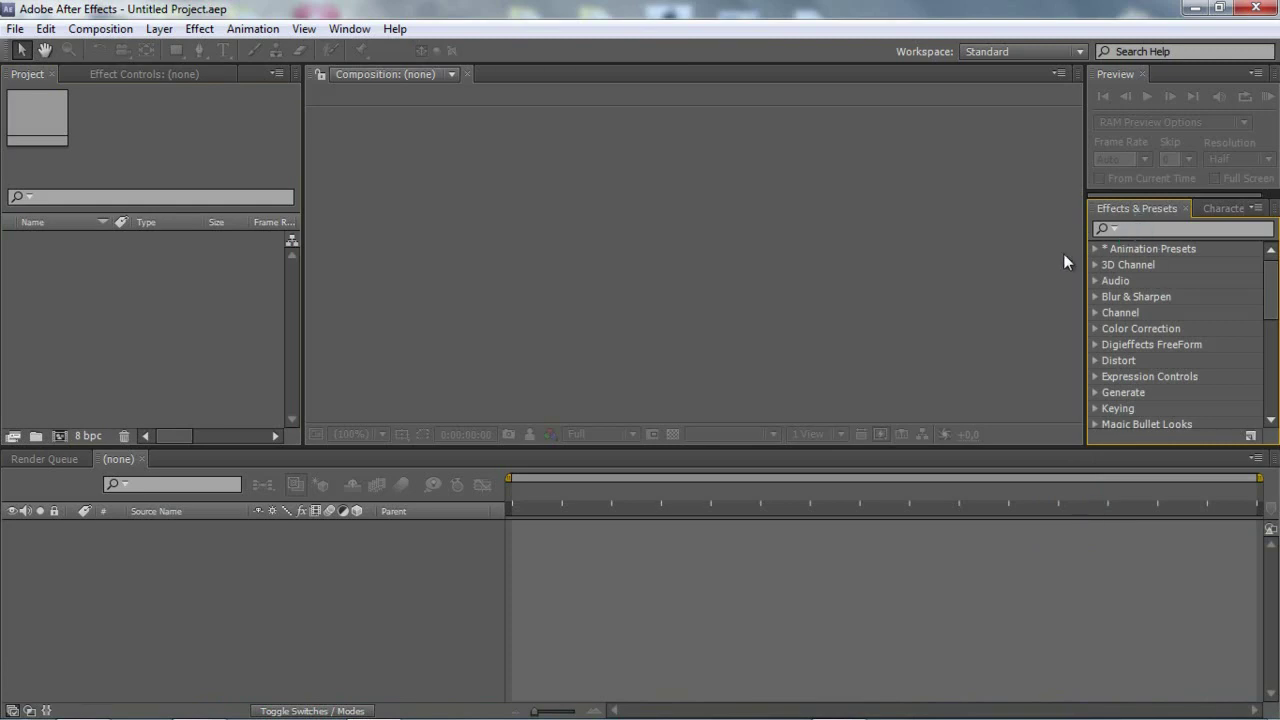
click(1175, 230)
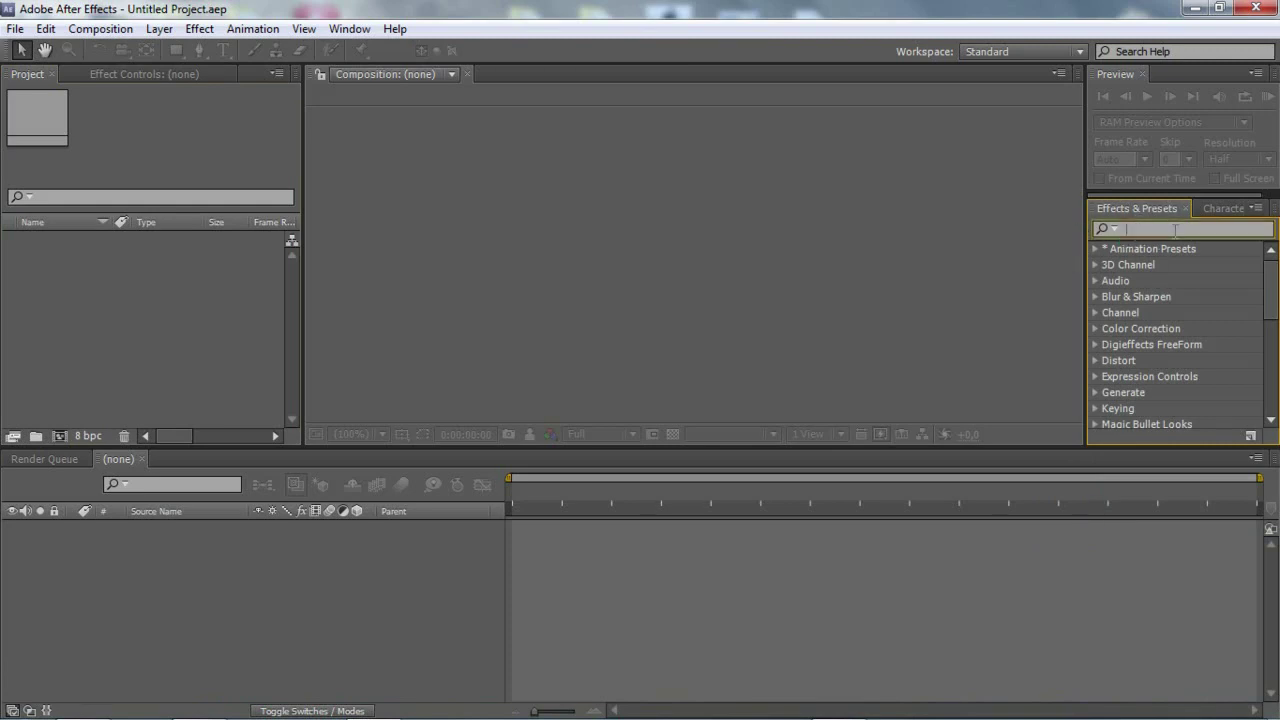
- Import INTERVENTION QUADFEED SCRAPYARD from 2DC Editing Contest Clips into a new comp and set time to 0;00;01;37
double_click(41, 308)
scroll(402, 263, down, 3)
scroll(404, 263, down, 2)
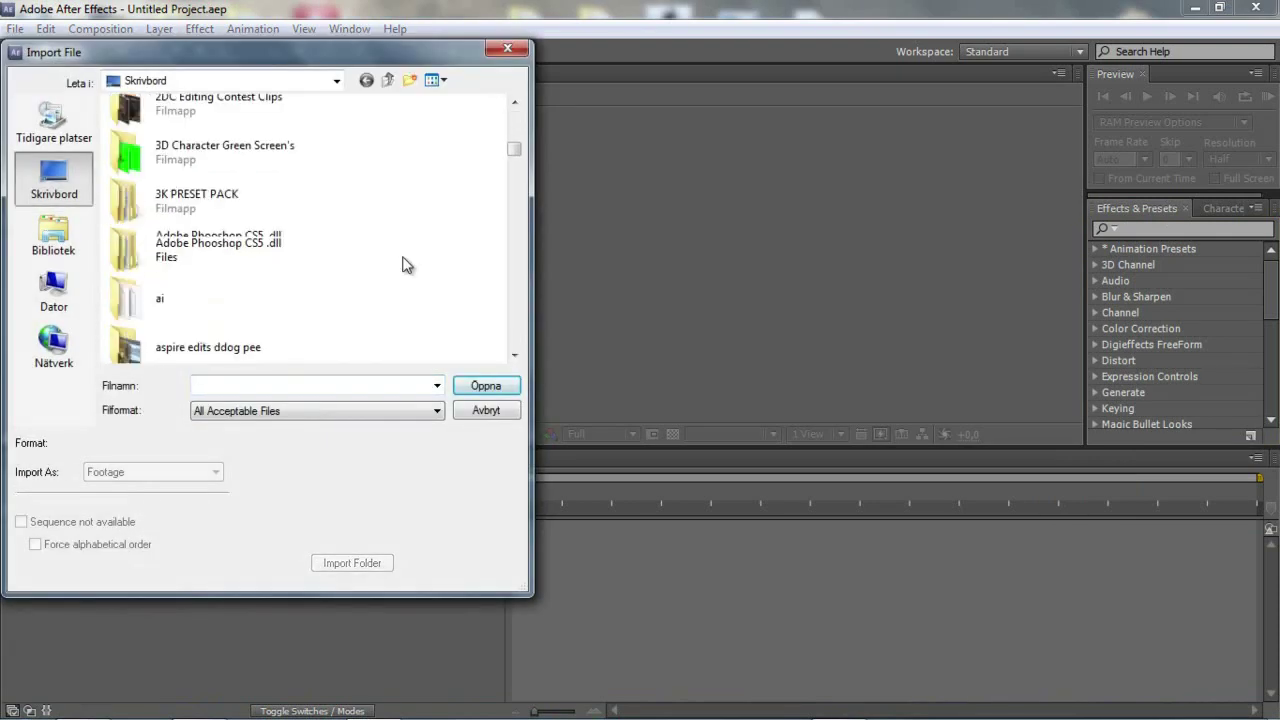
scroll(400, 262, up, 1)
double_click(272, 230)
double_click(233, 190)
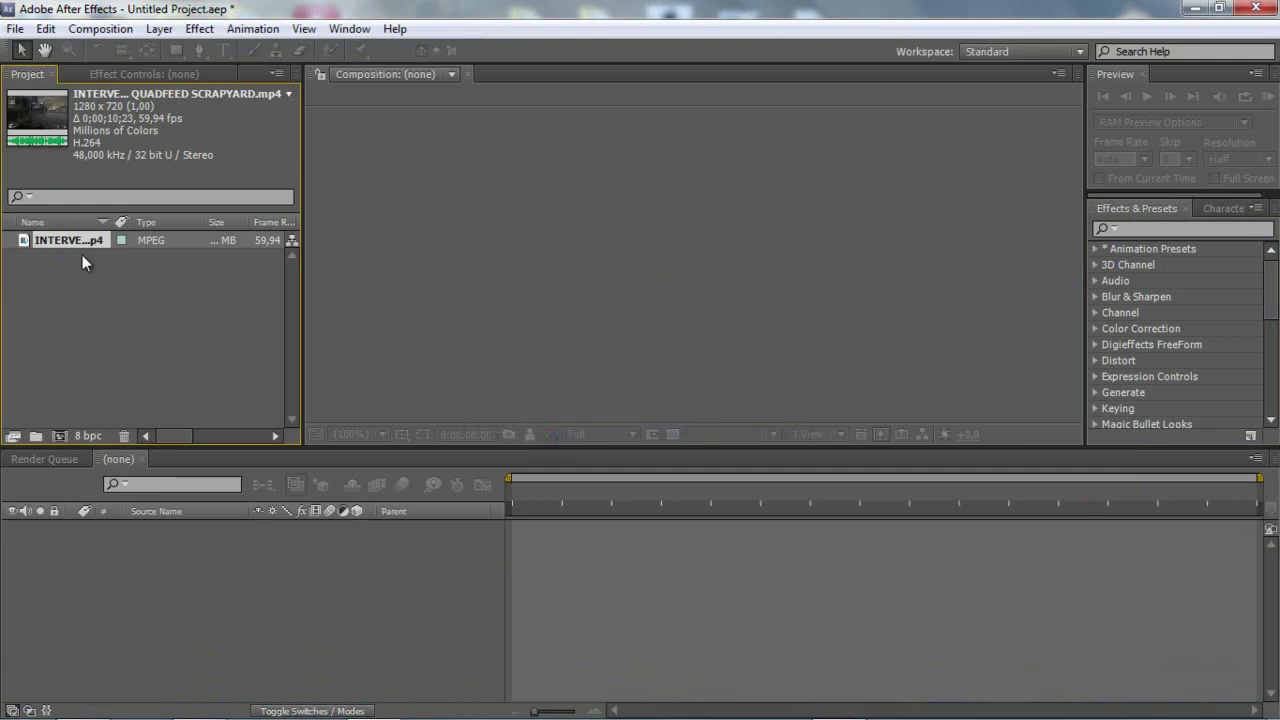
drag(82, 255, 198, 680)
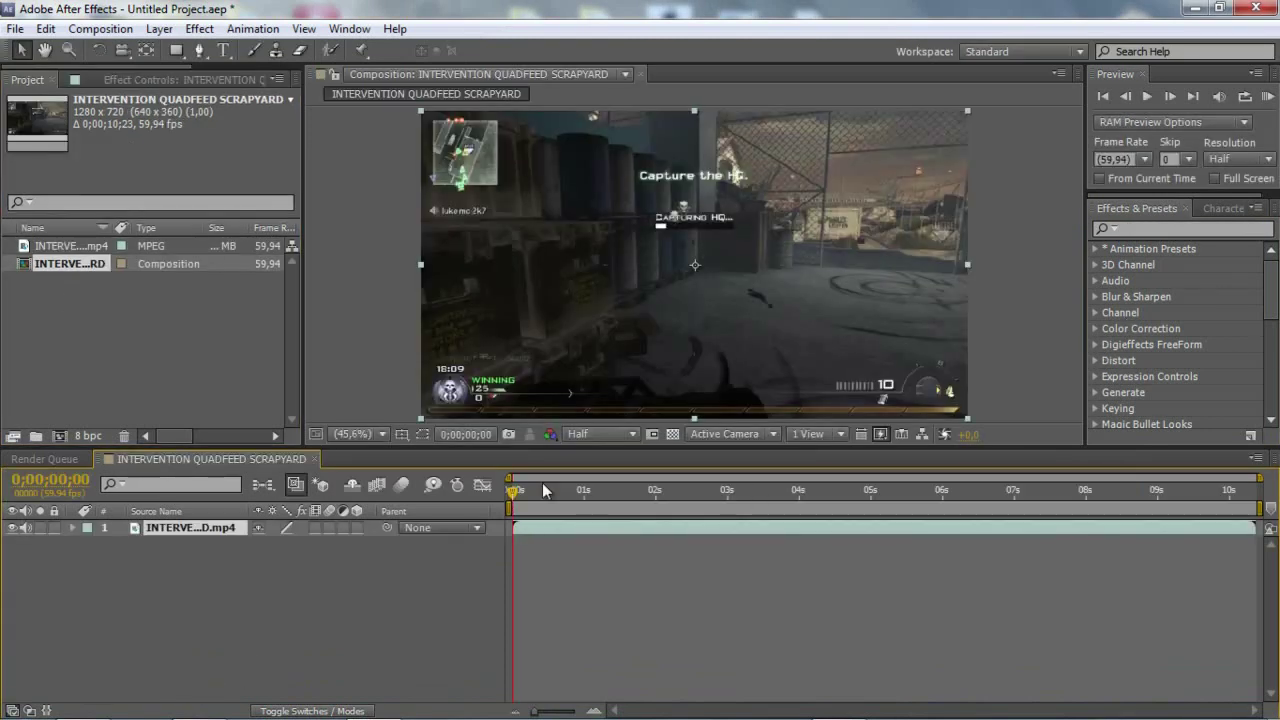
drag(543, 490, 631, 518)
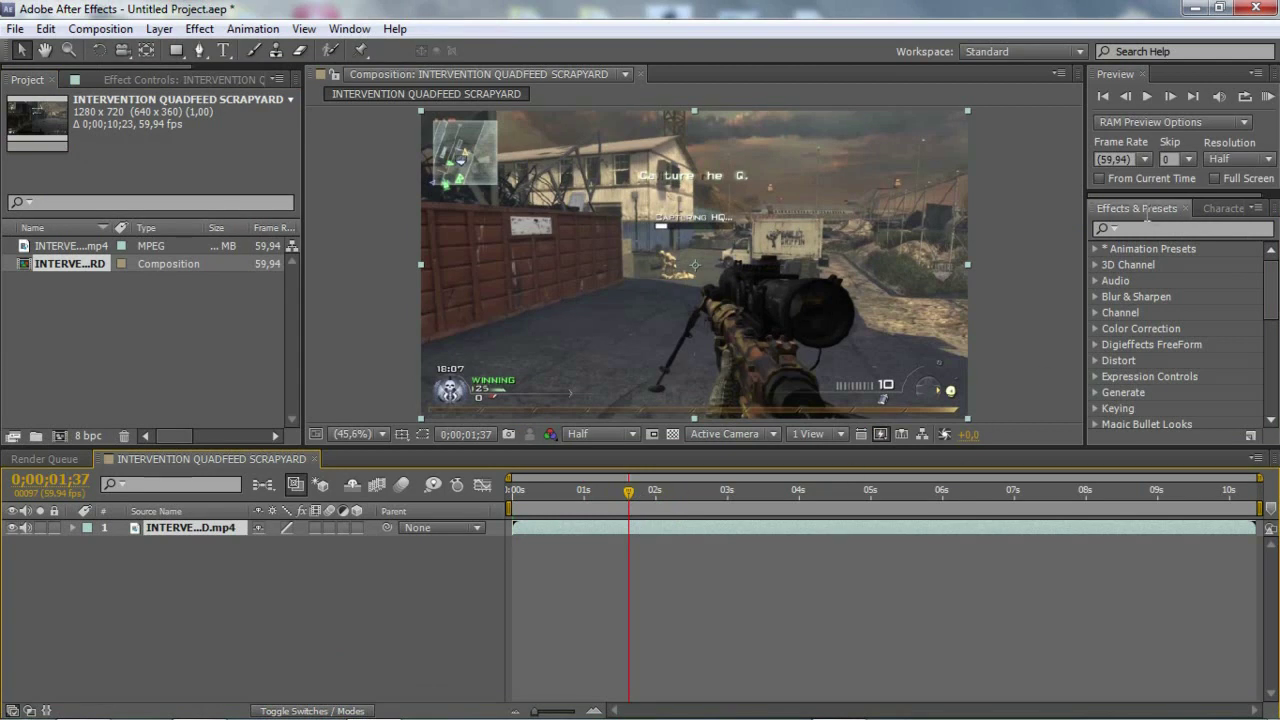
- Expand Animation Presets and its Presets folder in the Effects & Presets panel
click(1142, 228)
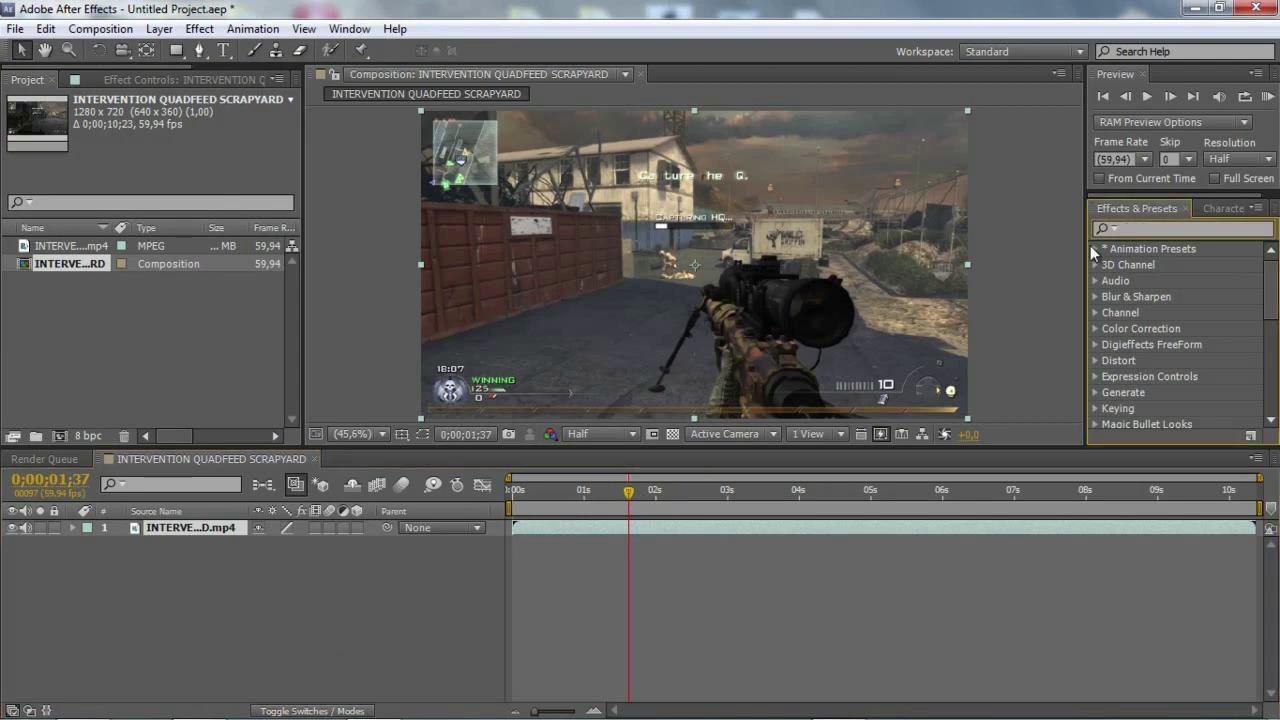
click(1094, 248)
click(1110, 281)
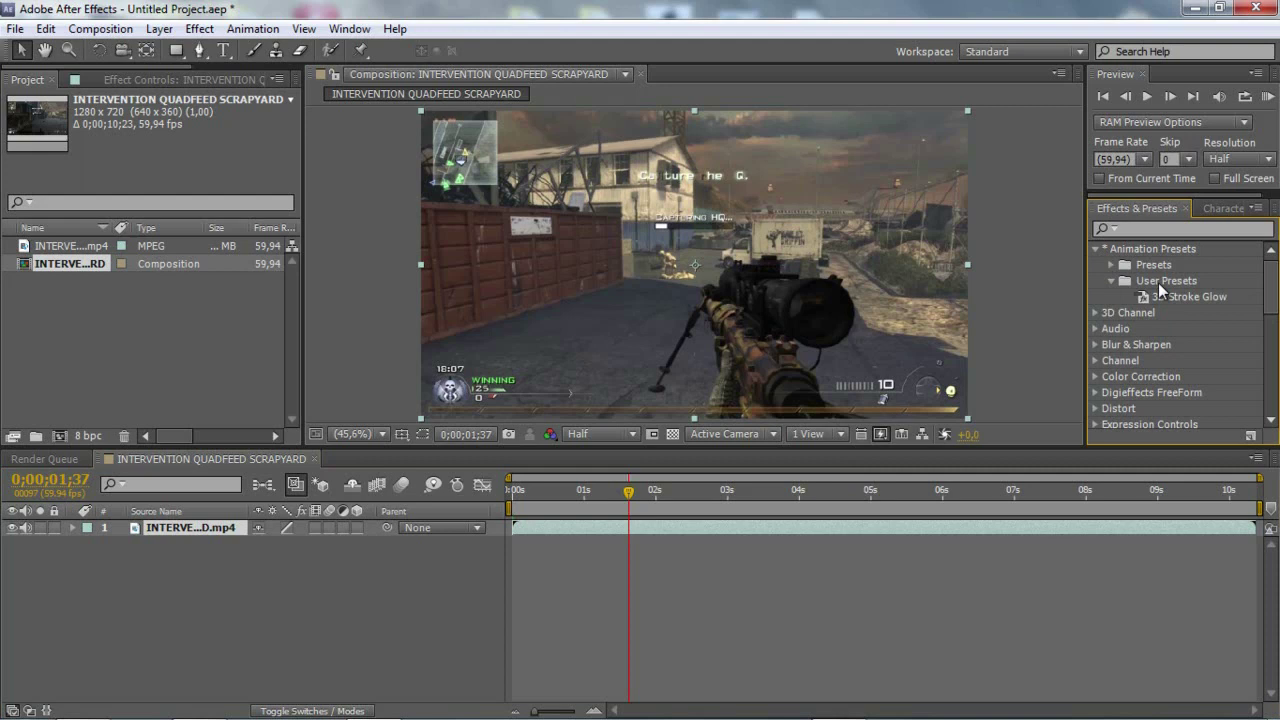
click(1108, 279)
click(1108, 263)
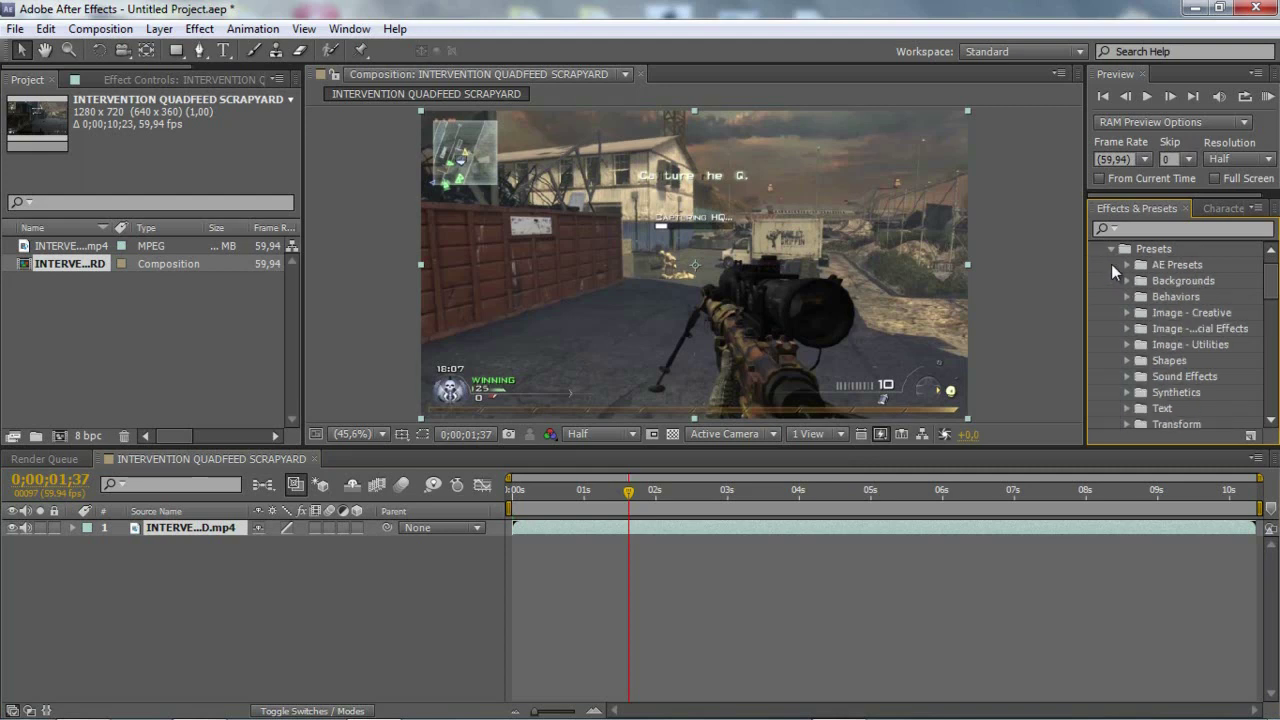
scroll(1118, 315, down, 2)
scroll(1117, 316, down, 4)
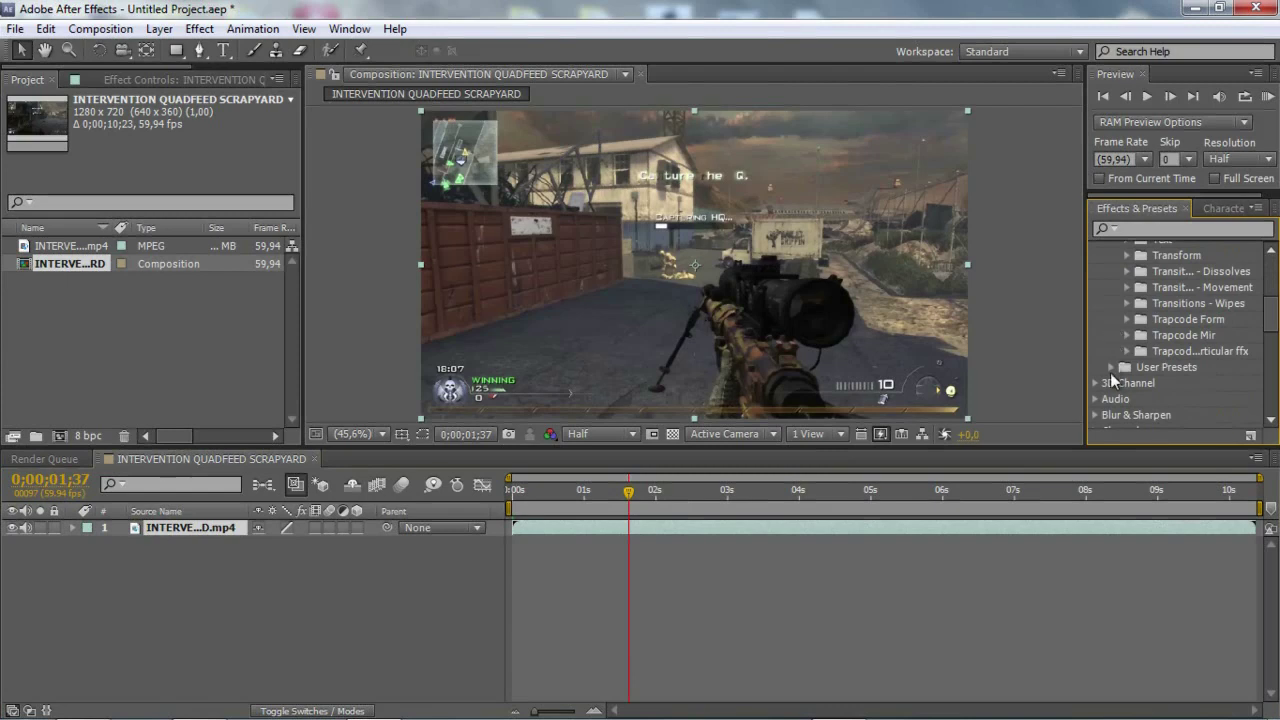
- Expand the AE Presets folder and select the 3D Stroke, Shine, Starglow Ring preset
click(1110, 366)
click(1110, 366)
scroll(1139, 350, up, 4)
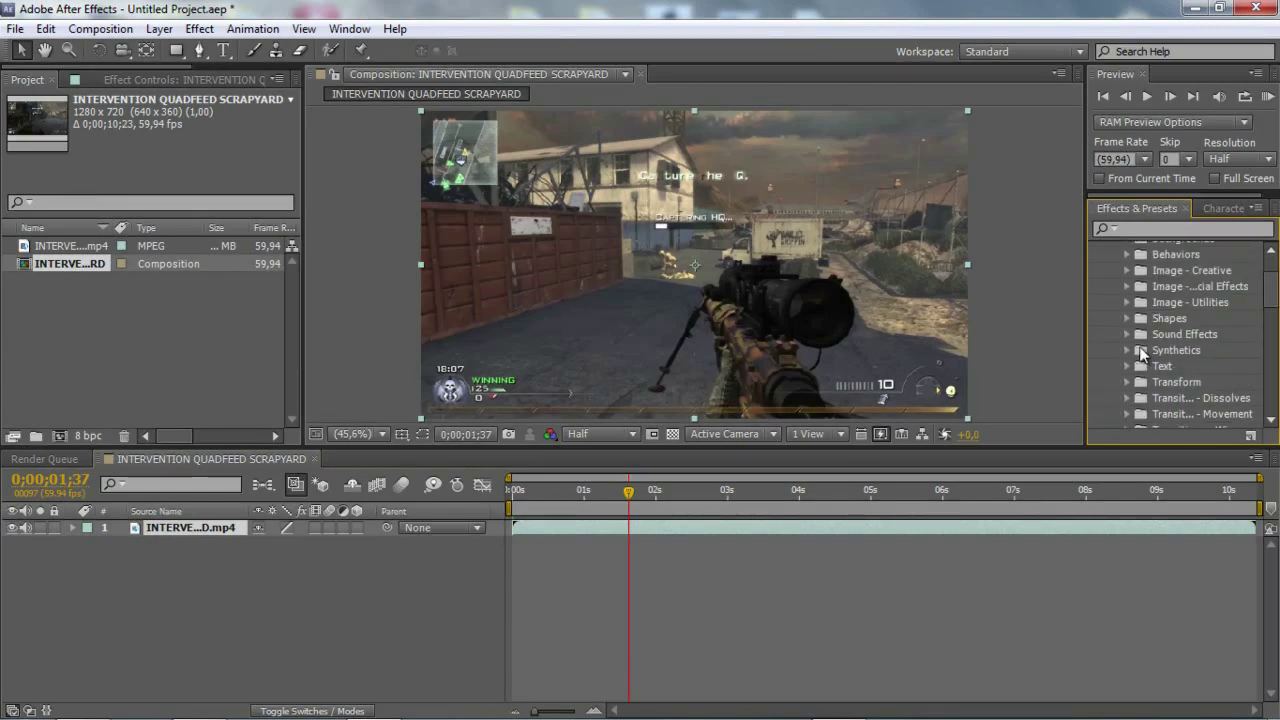
scroll(1140, 350, up, 2)
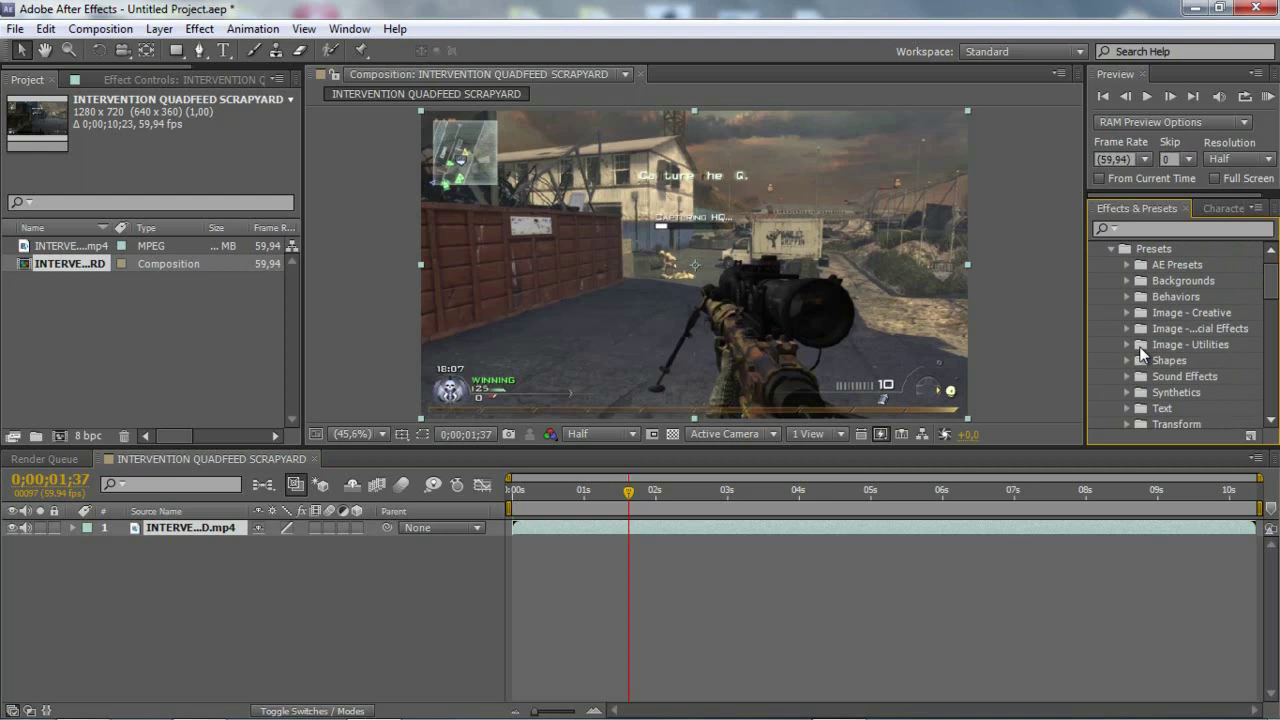
click(1126, 266)
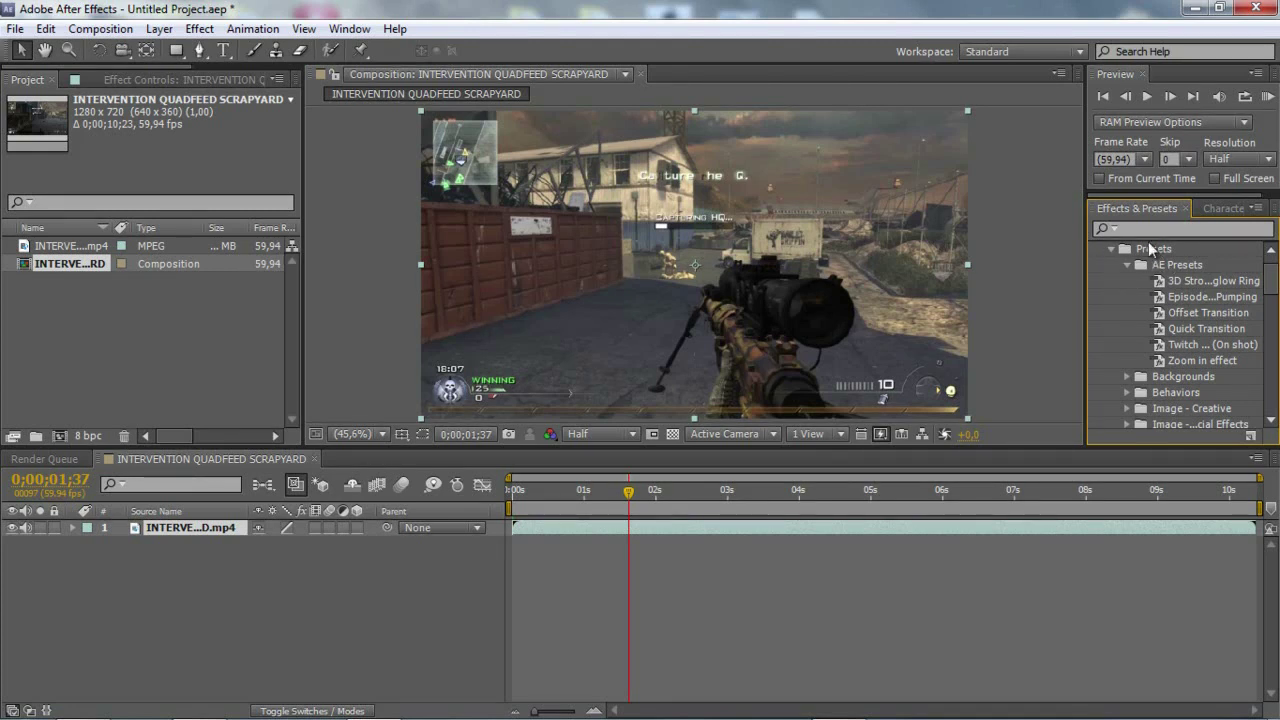
scroll(1150, 248, up, 1)
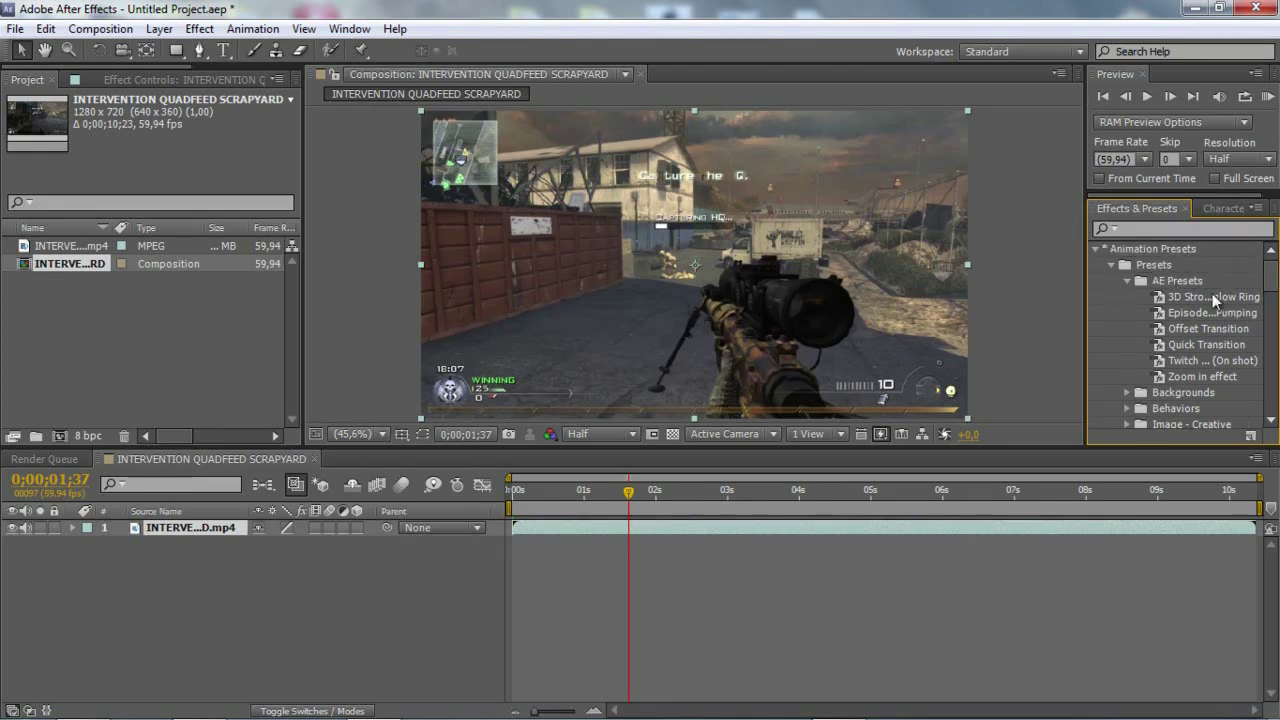
click(1172, 299)
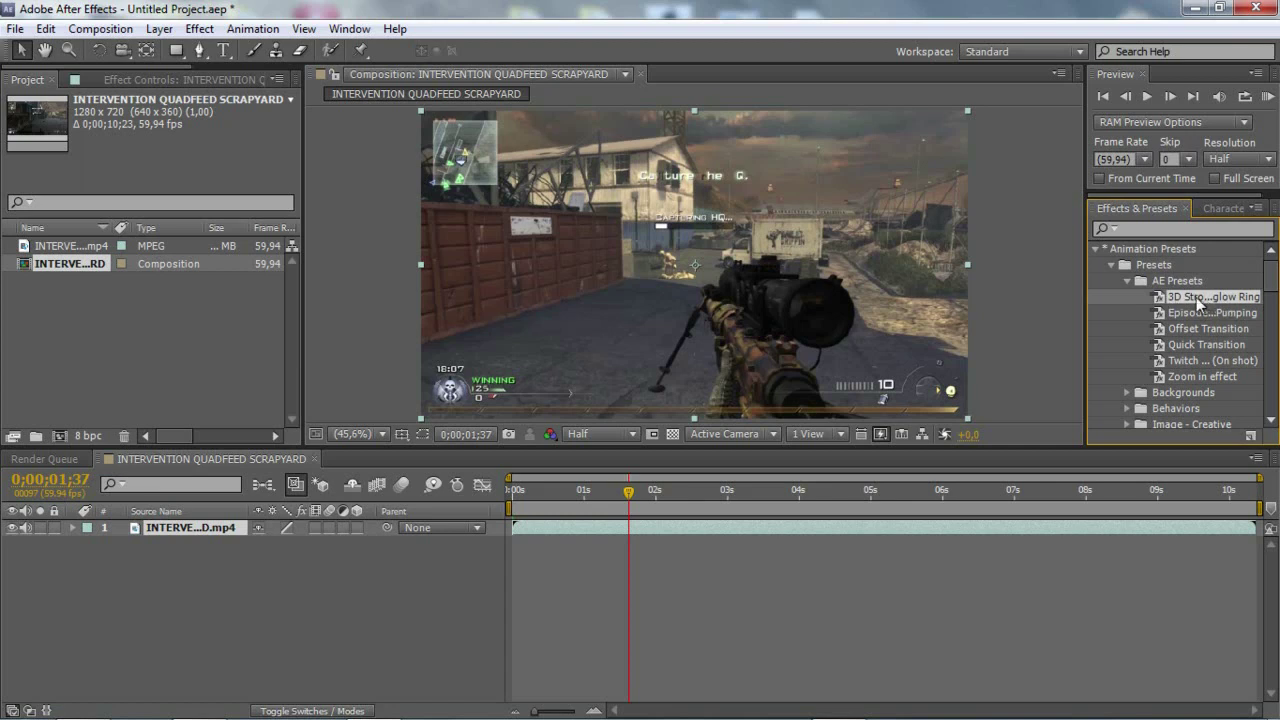
click(89, 704)
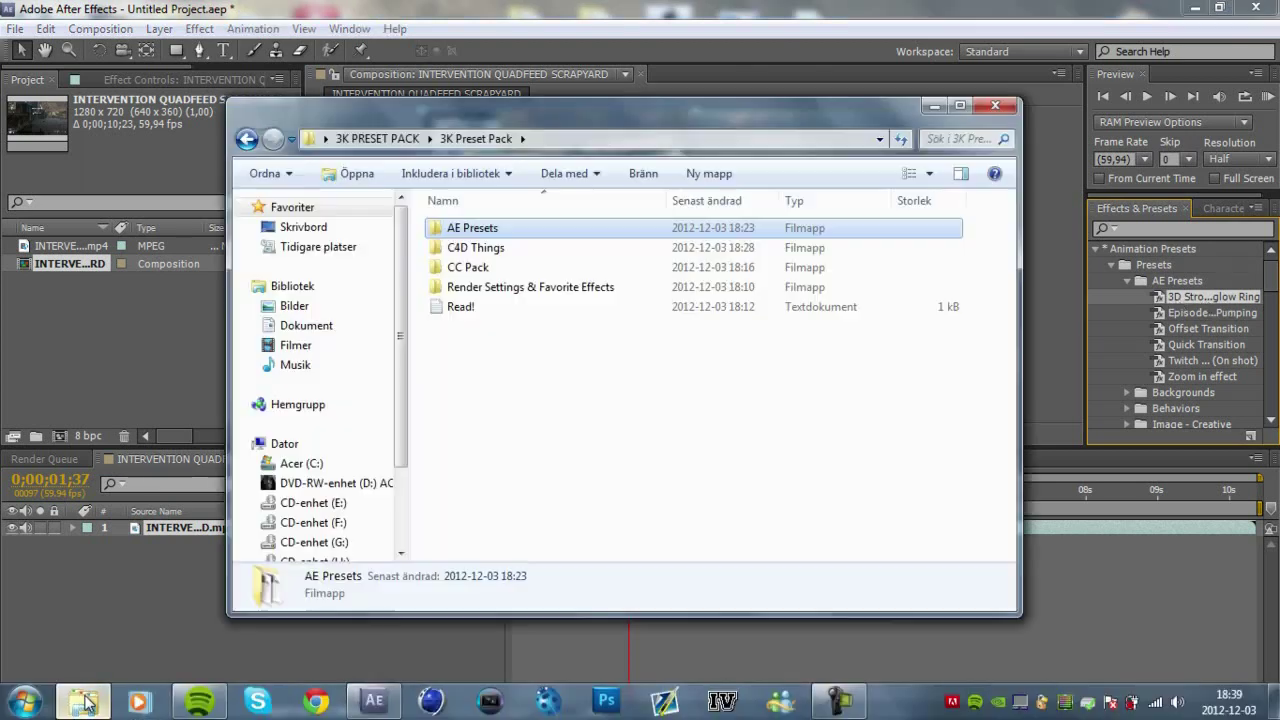
double_click(513, 226)
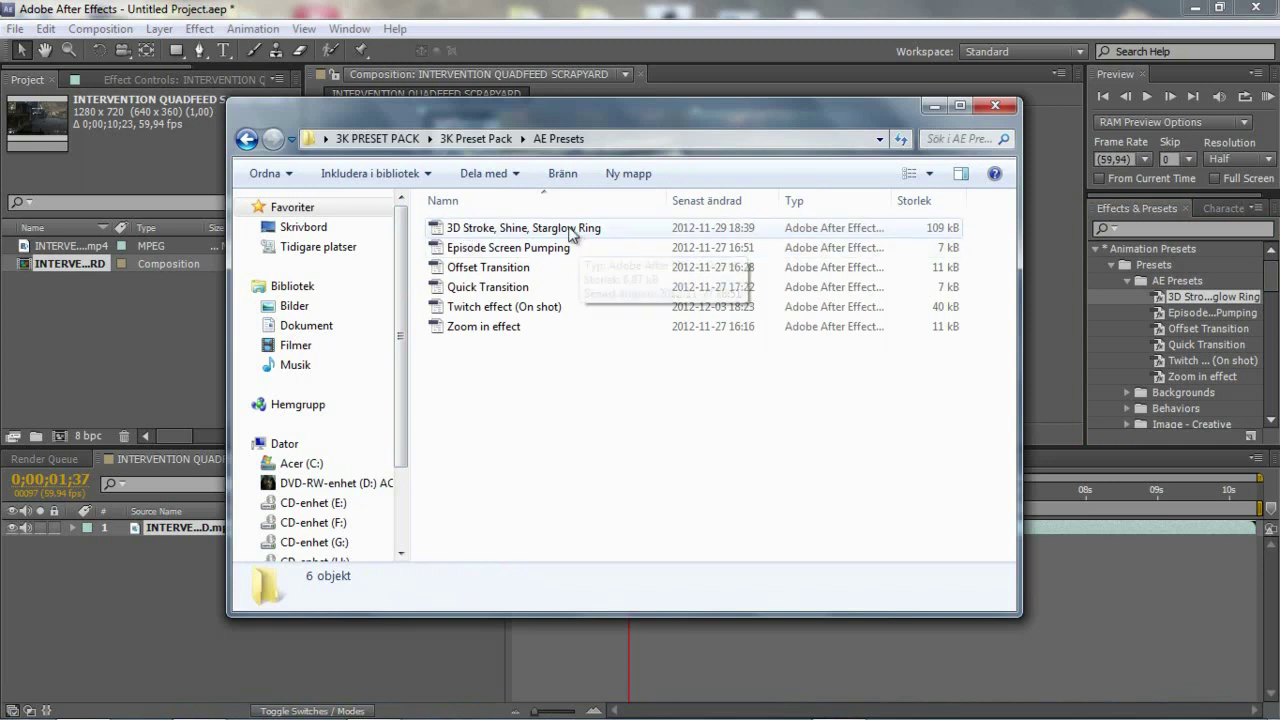
click(934, 105)
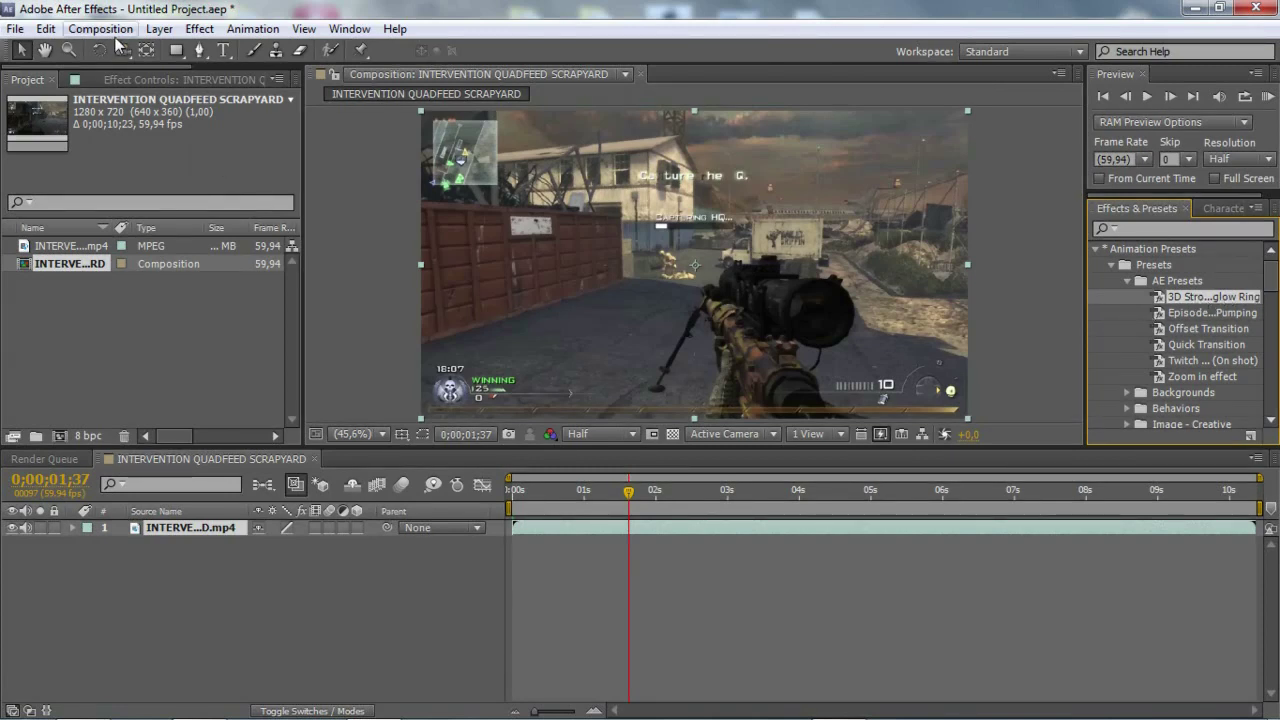
- Create a new Deep Blue Solid 1 layer and hide it
click(159, 28)
click(168, 24)
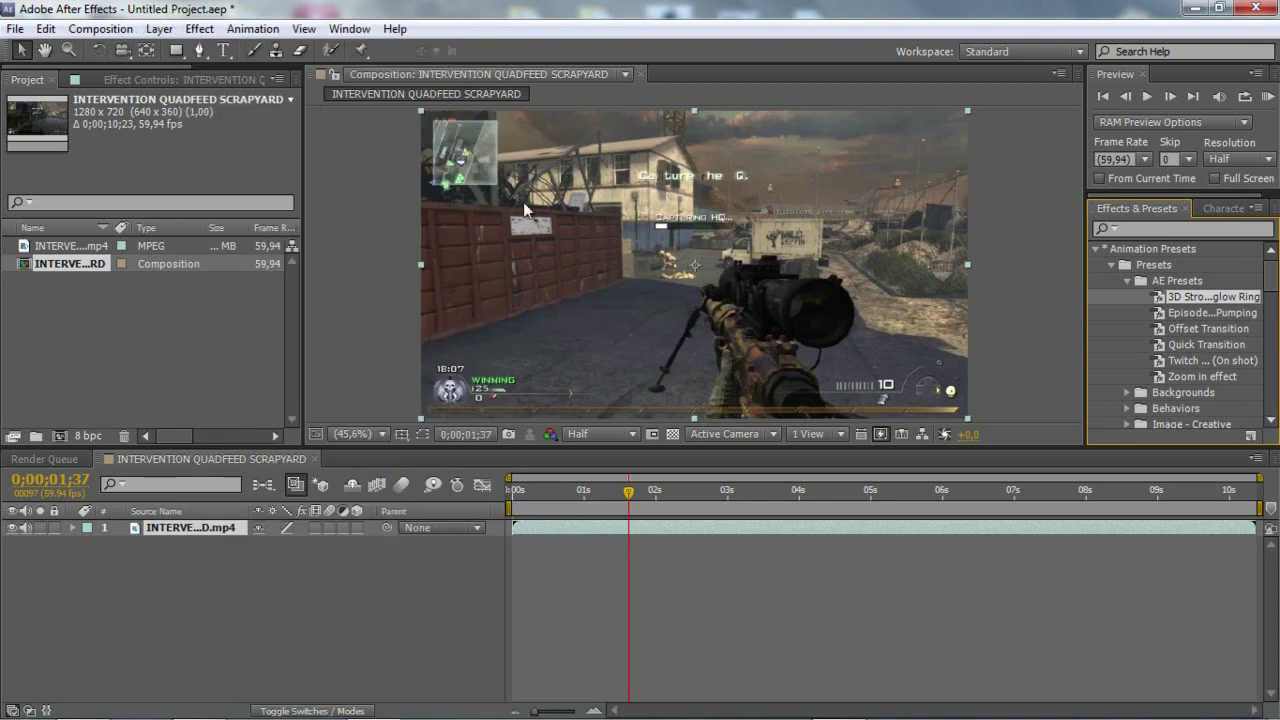
click(159, 28)
mouse_move(308, 38)
click(548, 57)
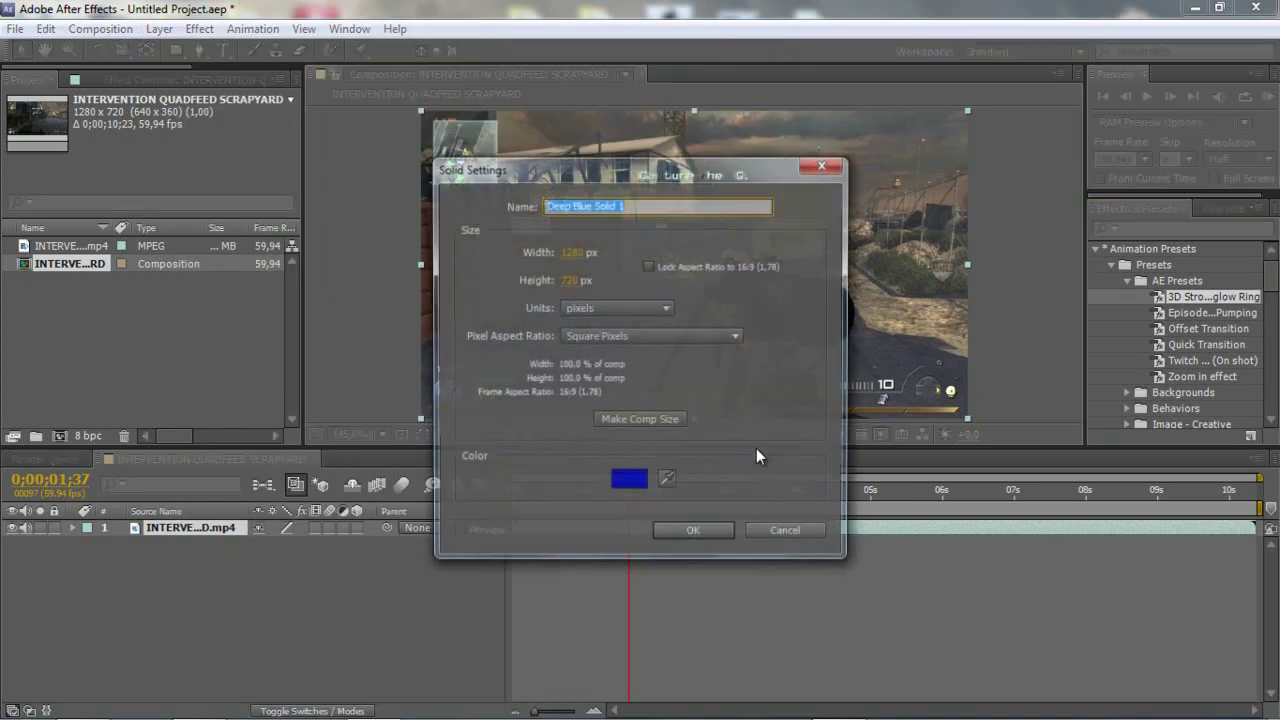
click(677, 528)
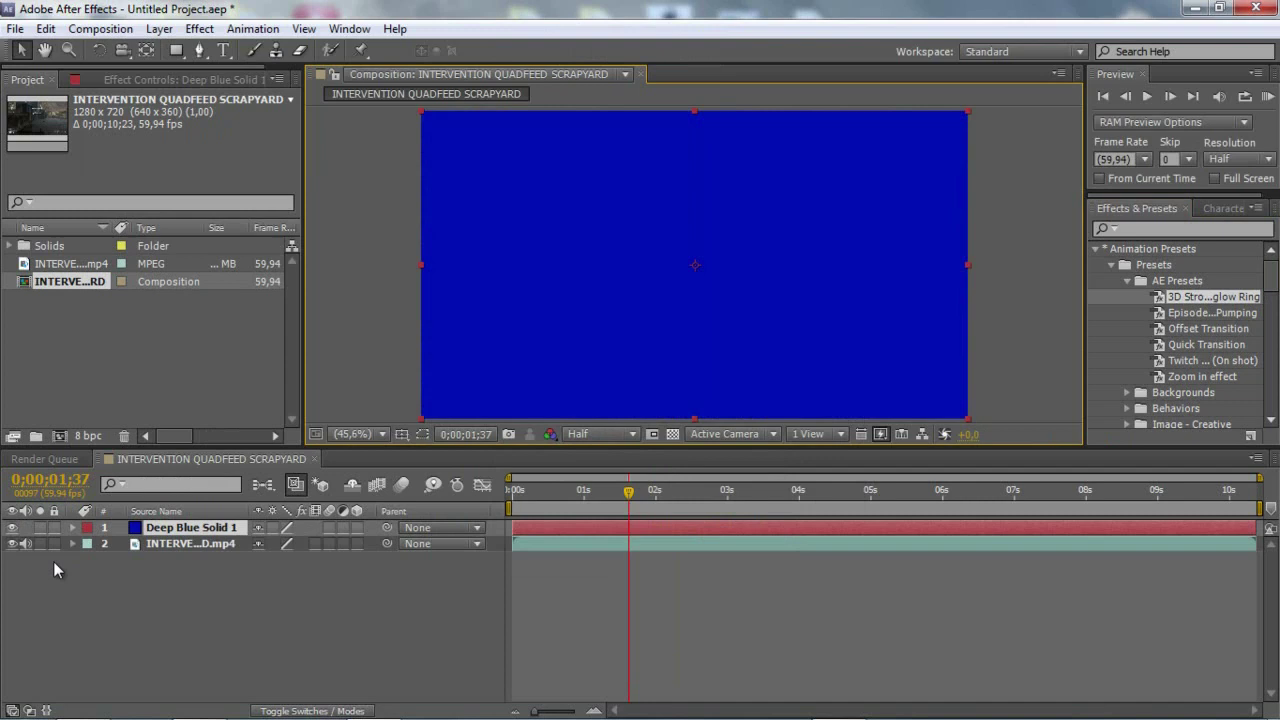
click(11, 528)
- Apply the 3D Stroke, Shine, Starglow Ring preset to the blue solid instead of the gameplay clip
mouse_move(1190, 297)
mouse_down()
mouse_move(1118, 320)
mouse_move(777, 541)
mouse_up()
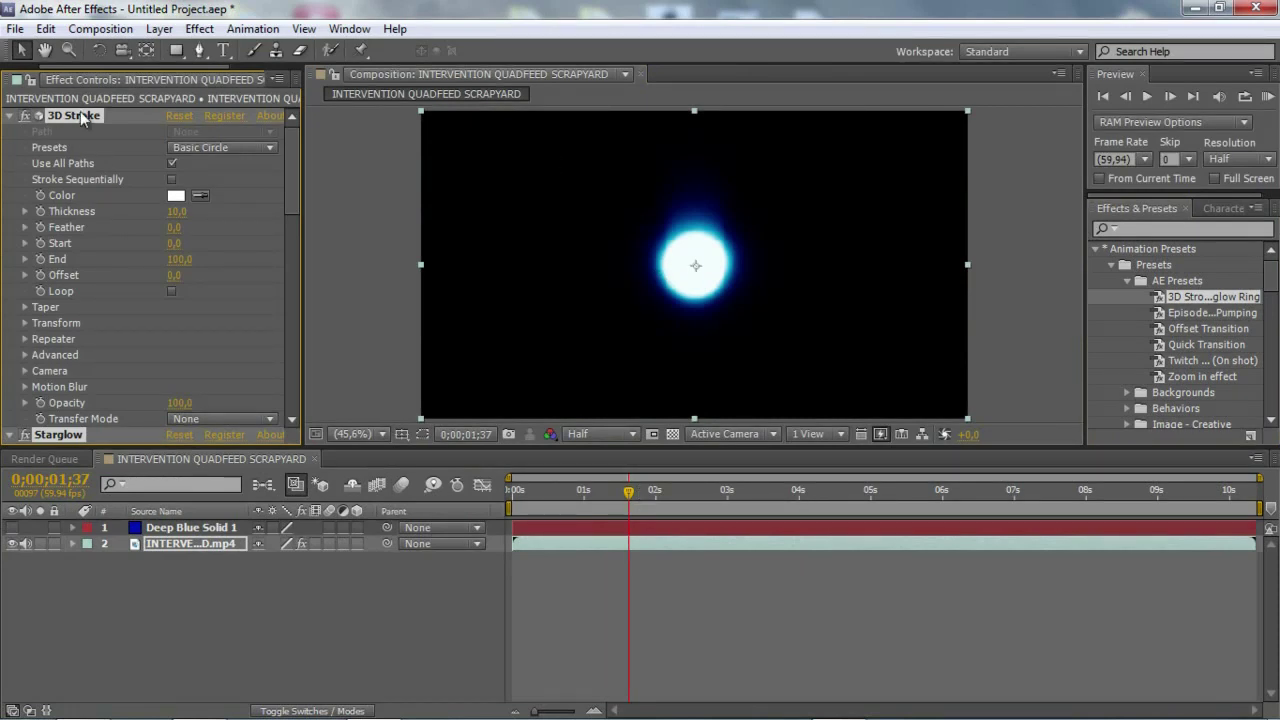
key(Delete)
mouse_move(1190, 297)
mouse_down()
mouse_move(796, 451)
mouse_move(723, 527)
mouse_up()
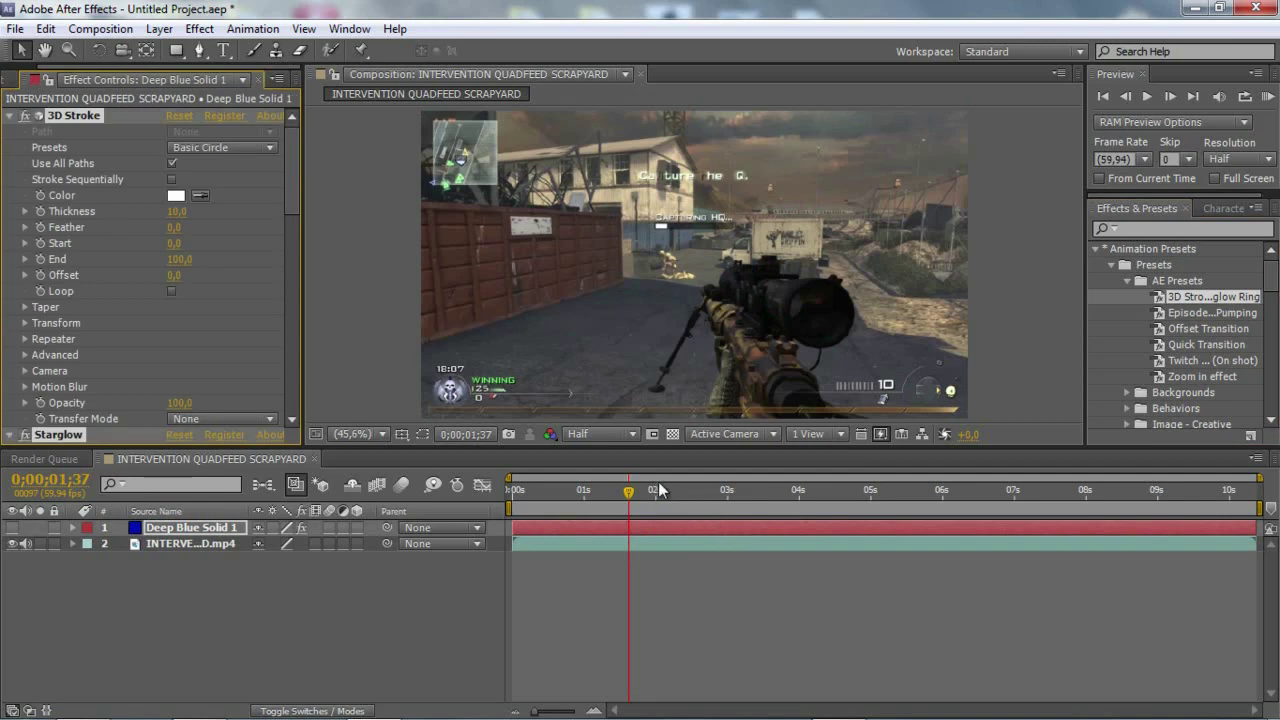
- Reveal the Scale keyframes and trim Deep Blue Solid 1 to begin at 0;00;02;04
key(u)
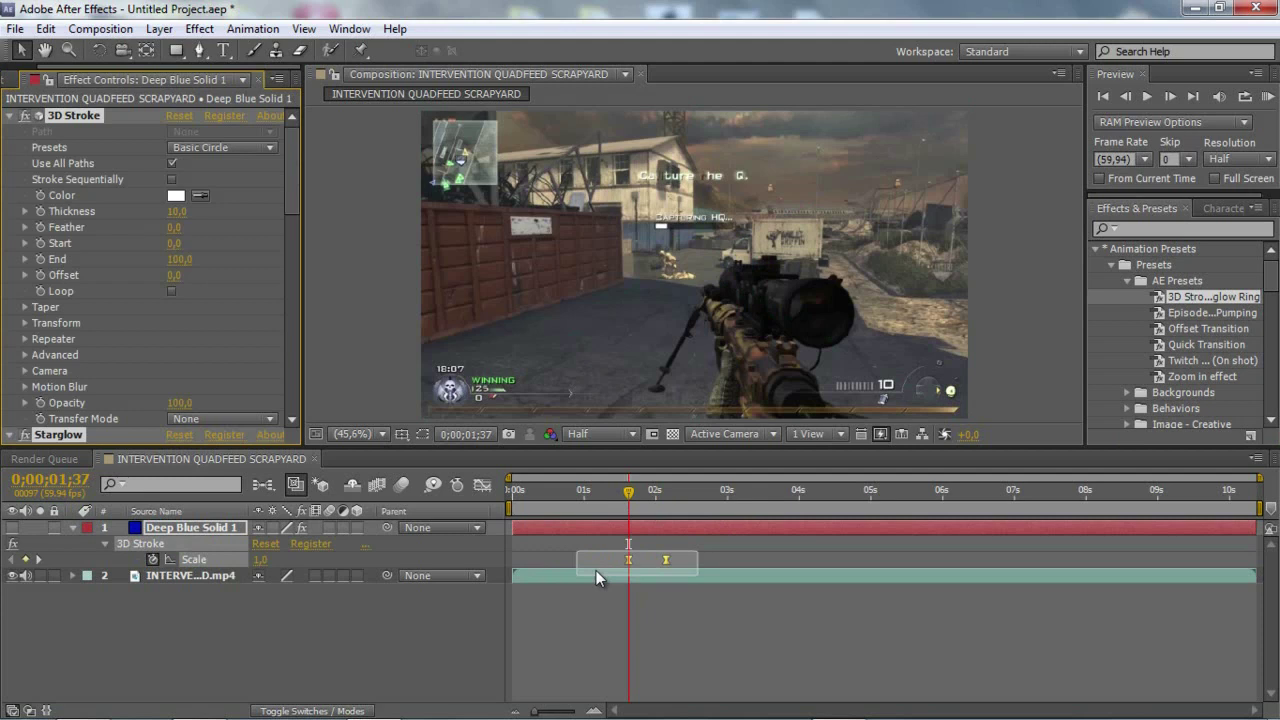
click(684, 558)
click(862, 703)
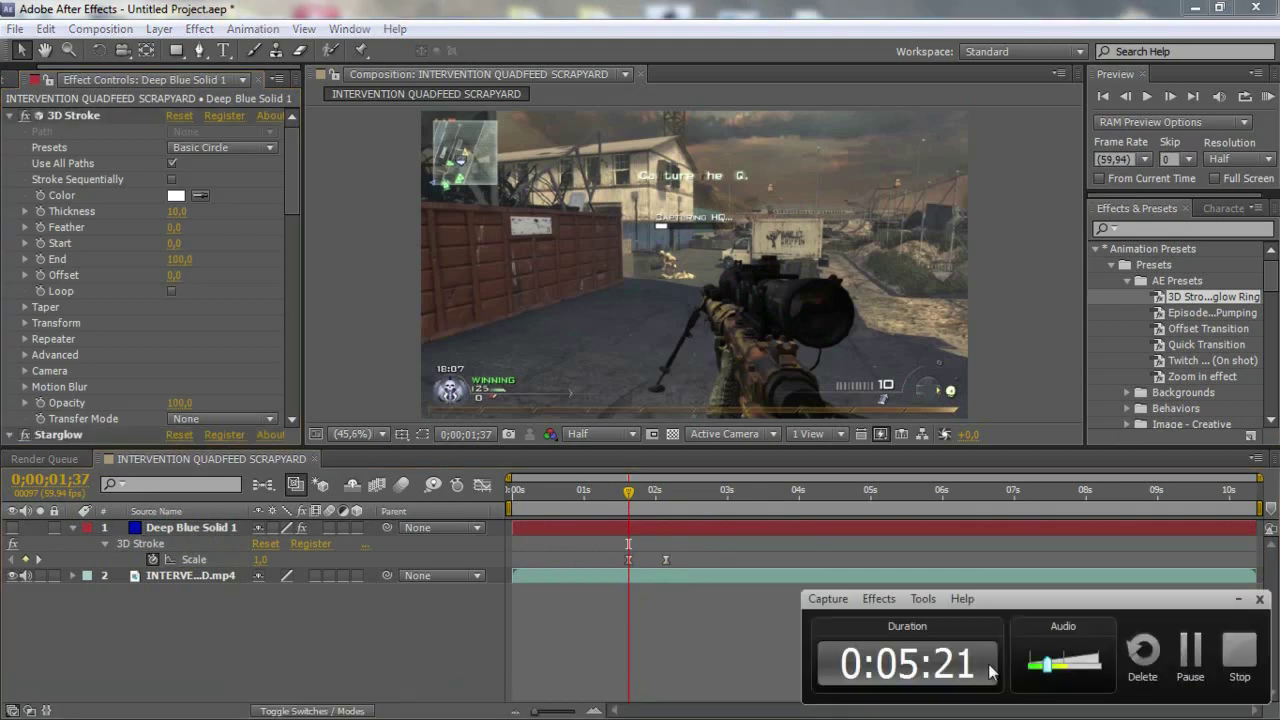
click(1237, 599)
click(677, 525)
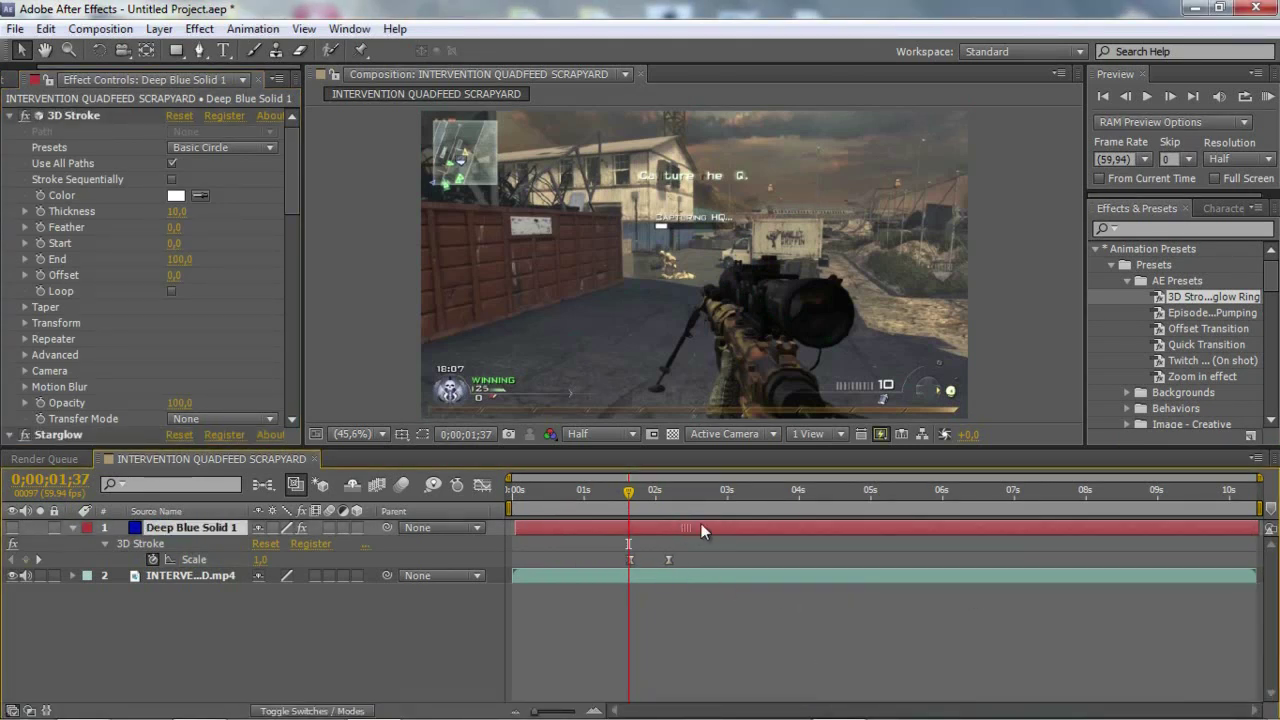
drag(701, 525, 661, 502)
click(812, 494)
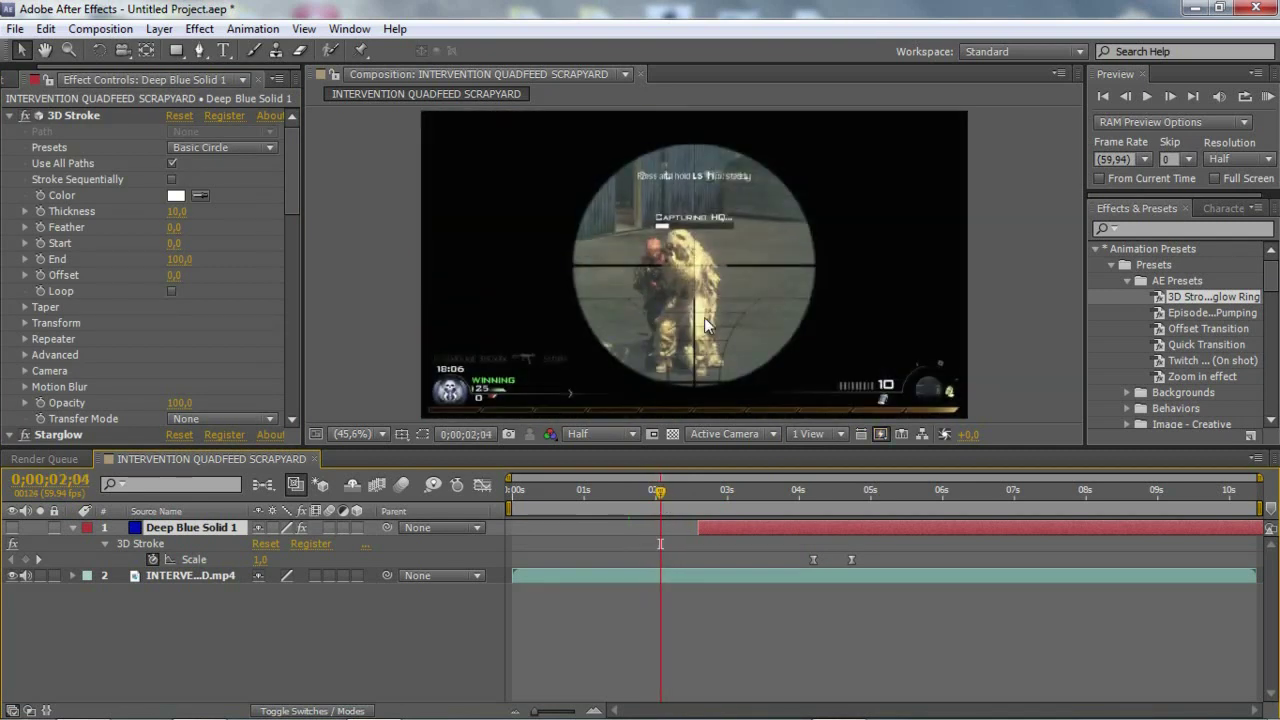
drag(769, 524, 616, 531)
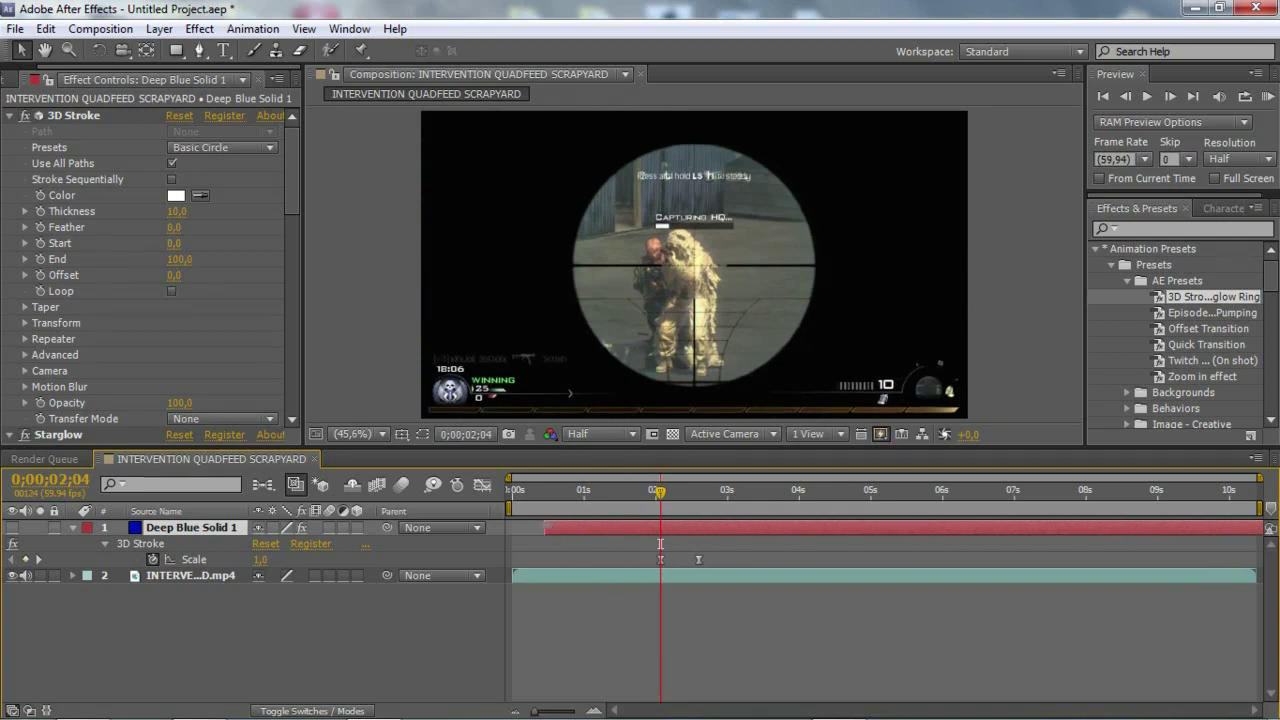
key(alt+bracketleft)
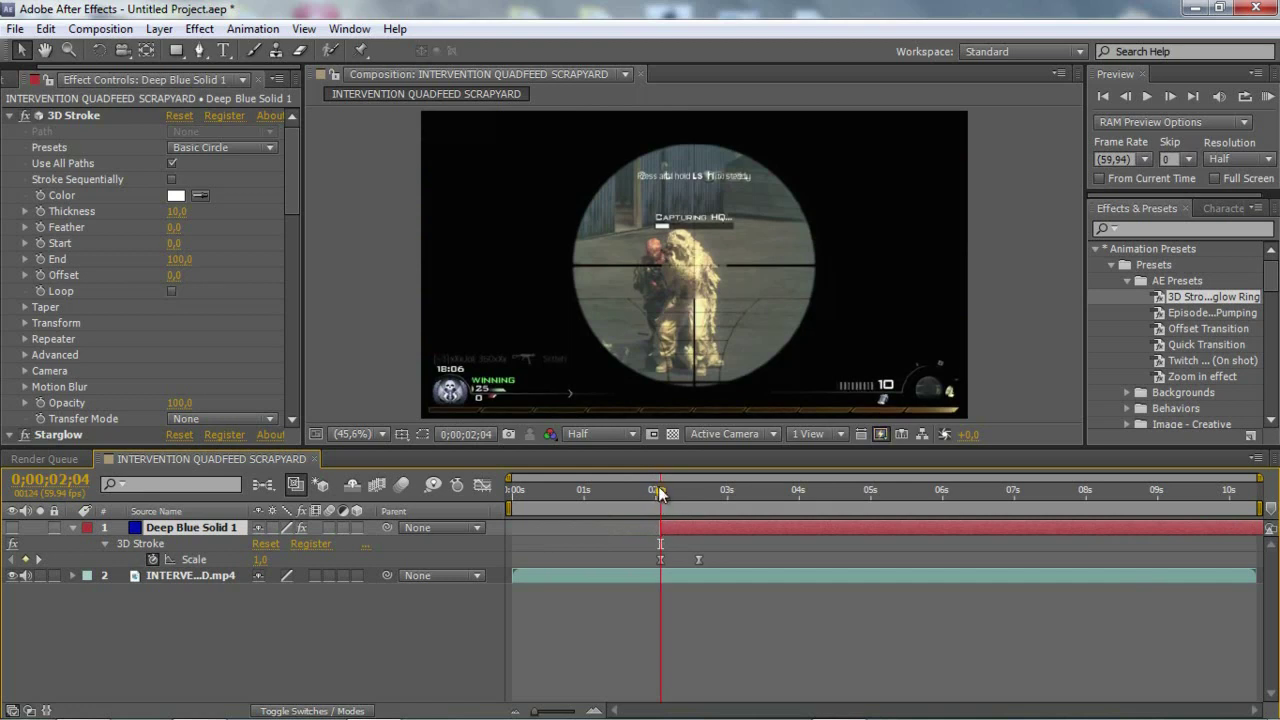
- Turn on Deep Blue Solid 1's visibility and scrub to 0;00;02;06 to see the blue glow ring
drag(659, 492, 687, 492)
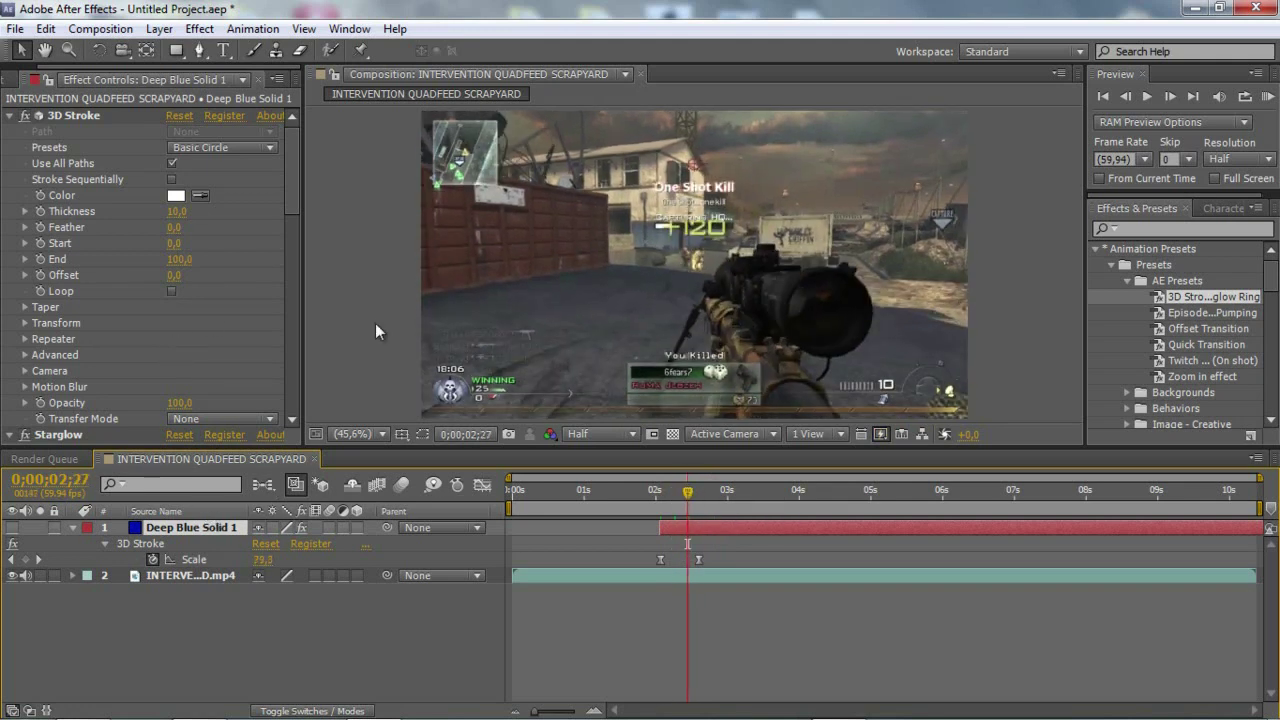
drag(862, 495, 698, 507)
click(698, 559)
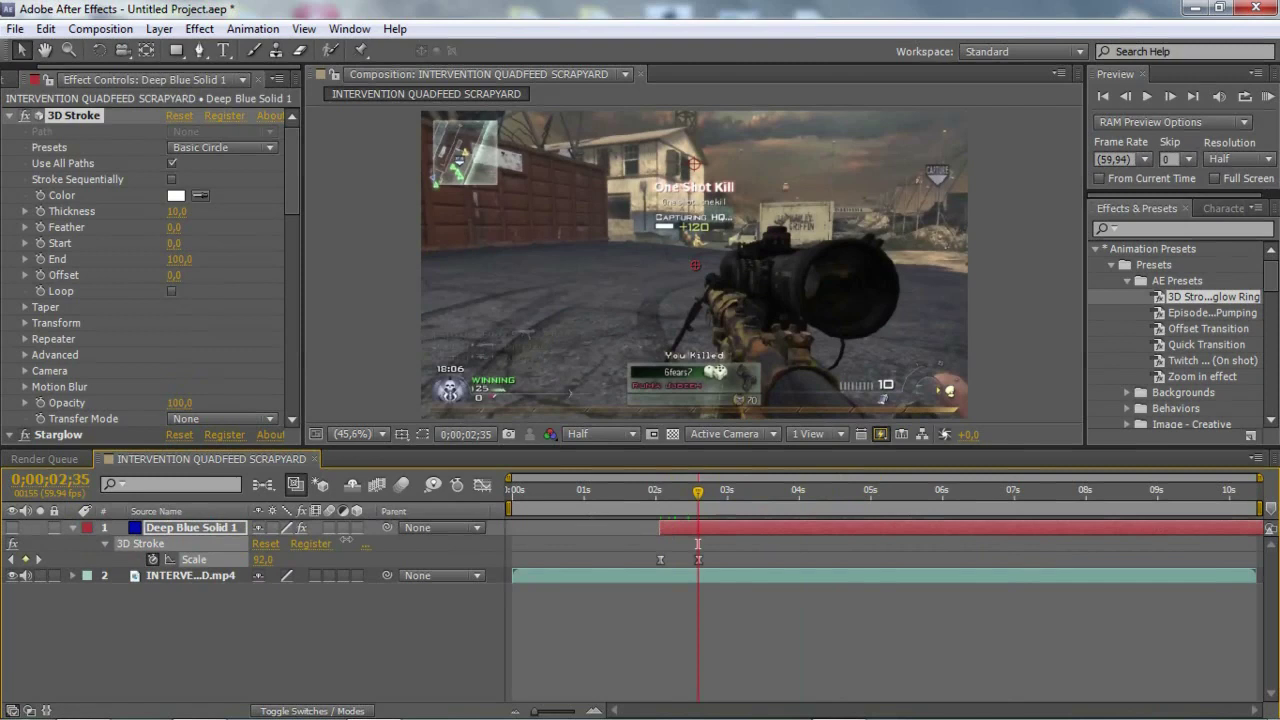
click(12, 527)
click(13, 528)
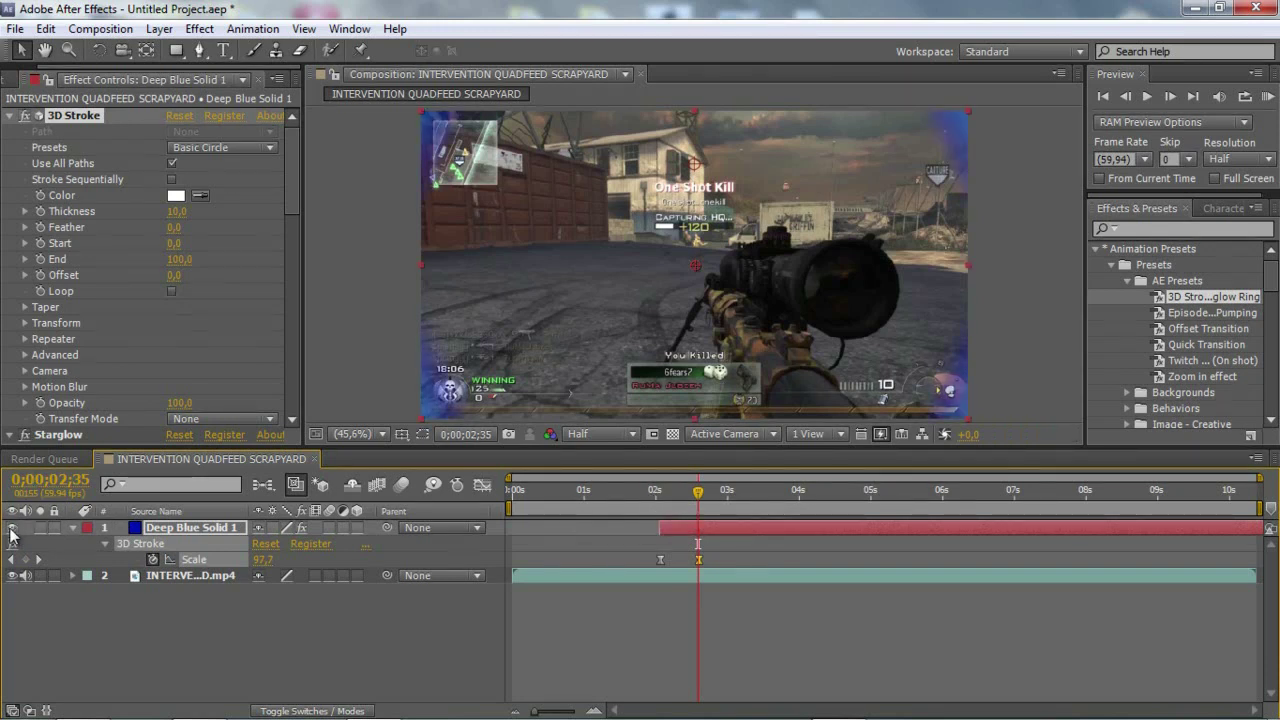
mouse_move(686, 502)
mouse_down()
mouse_move(654, 497)
mouse_move(695, 497)
mouse_up()
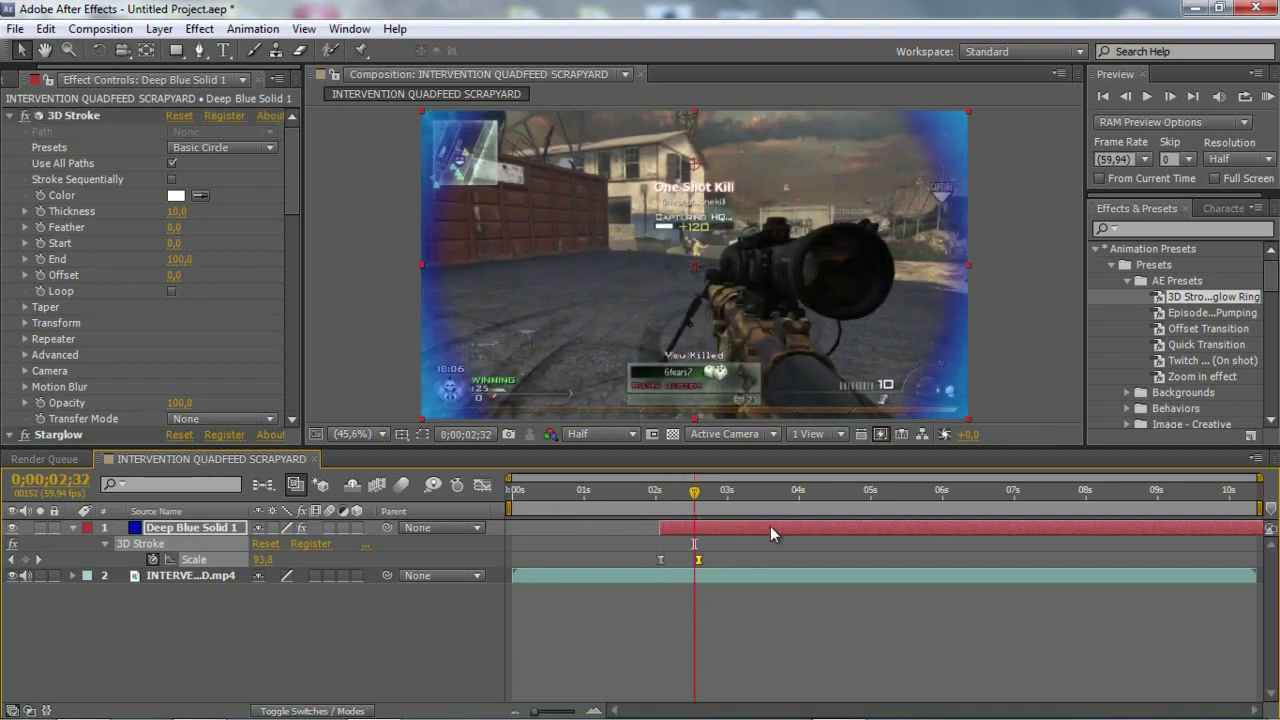
- Delete the Deep Blue Solid 1 glow layer and add a new adjustment layer above the gameplay clip
key(Delete)
key(Delete)
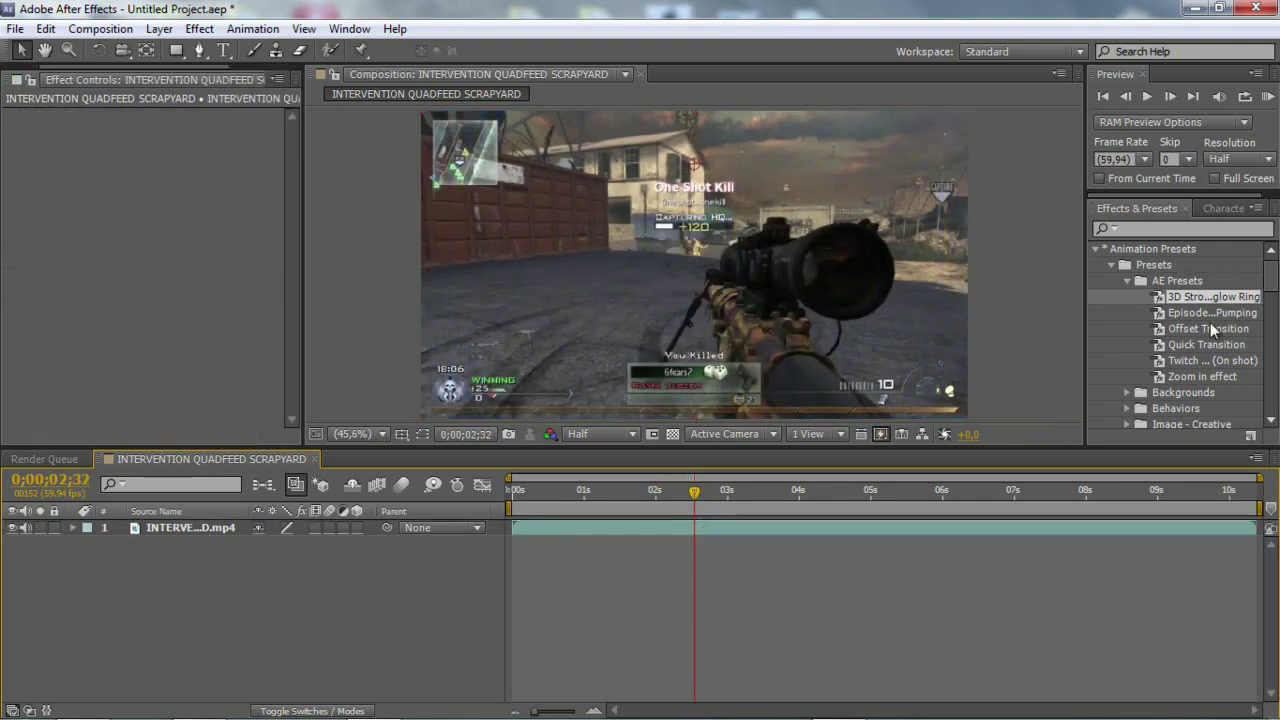
click(1194, 315)
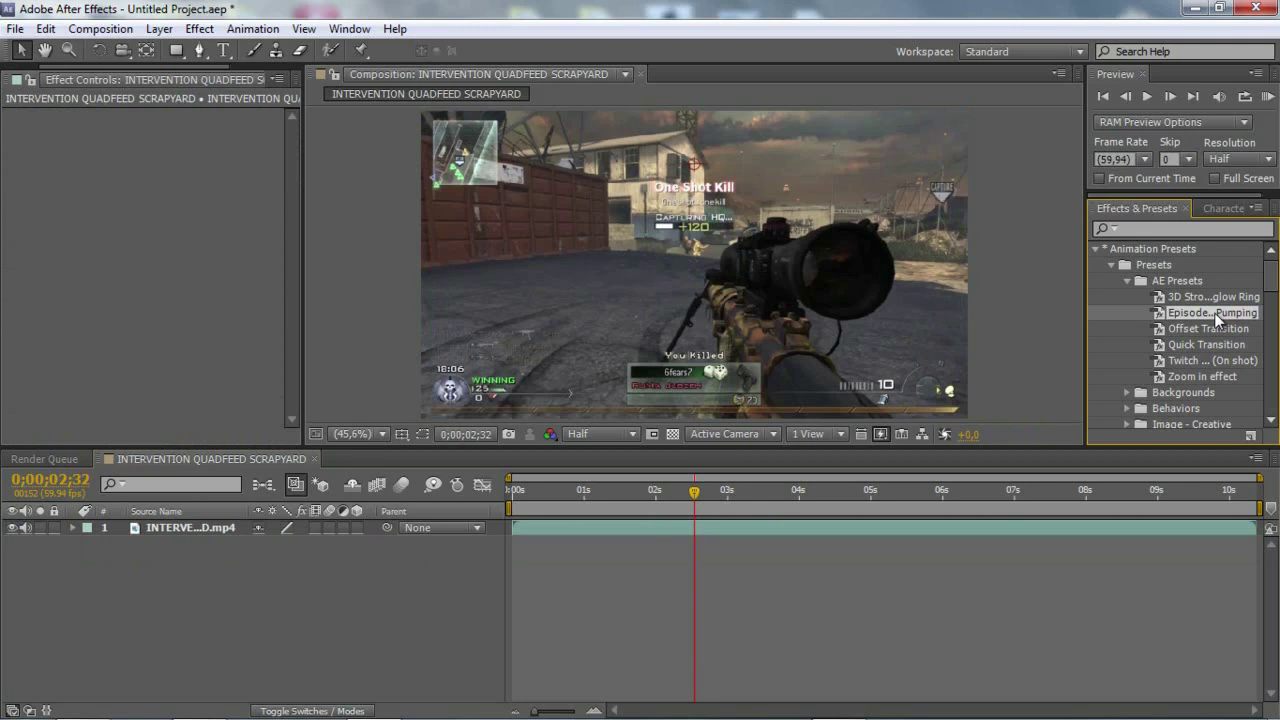
click(159, 28)
click(193, 29)
click(159, 28)
mouse_move(490, 35)
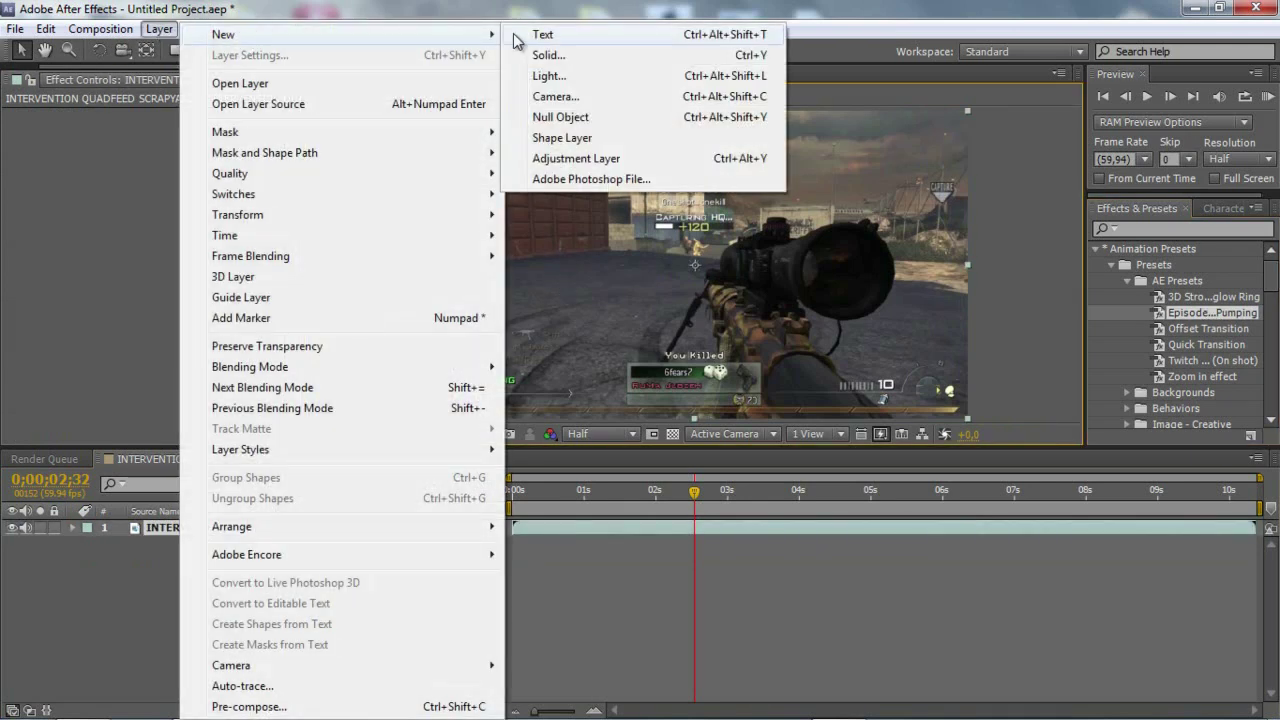
click(586, 160)
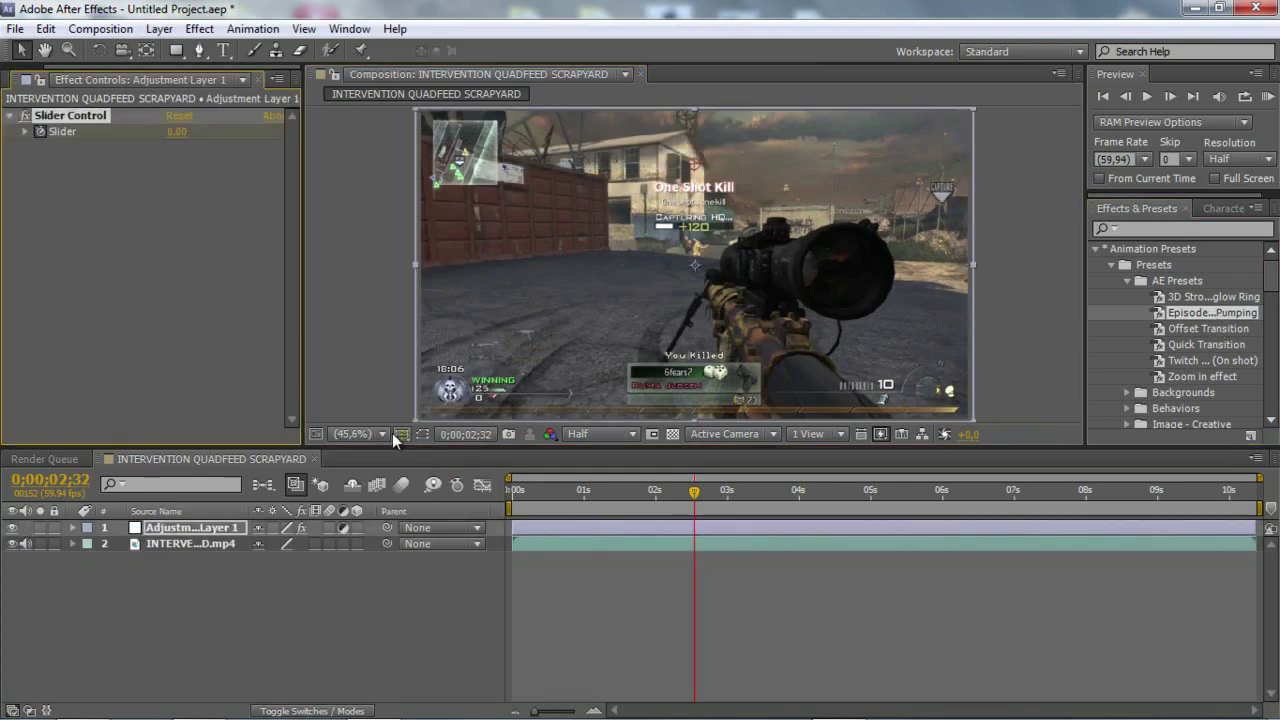
- Delete Adjustment Layer 1 and apply the Episode Pumping preset to the gameplay clip, adding a Slider Control
drag(586, 490, 642, 500)
click(632, 545)
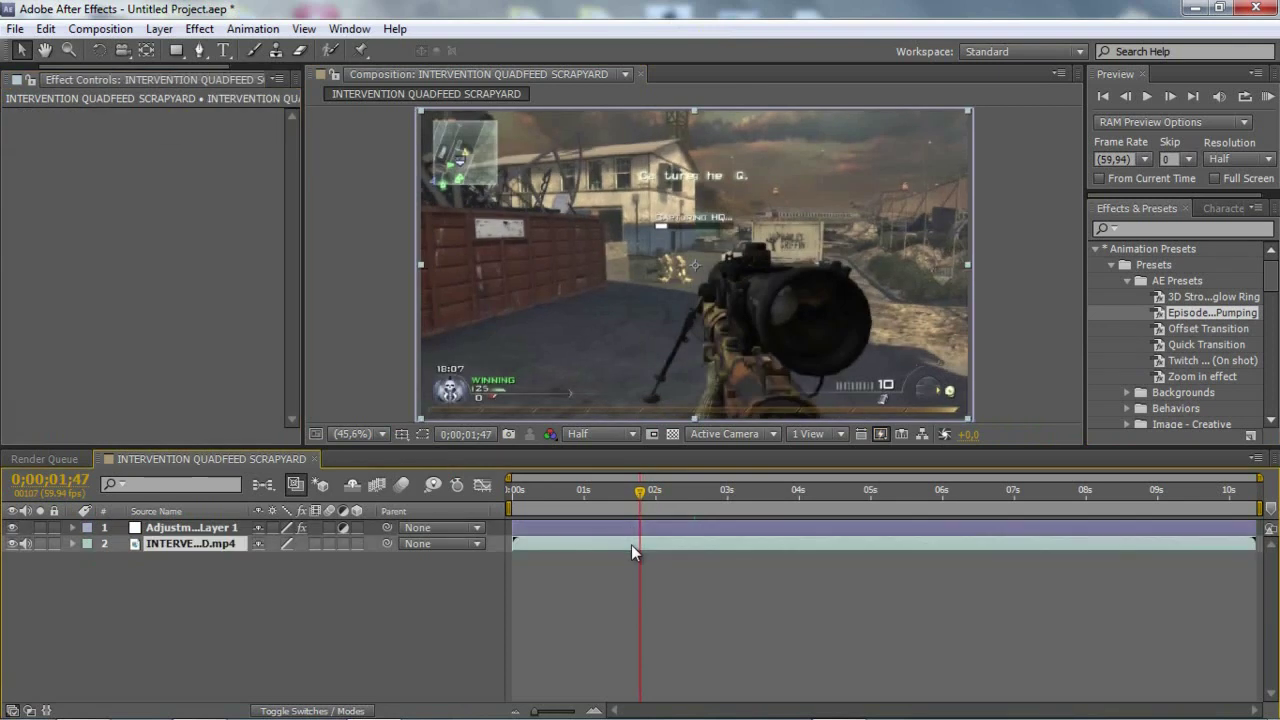
click(170, 530)
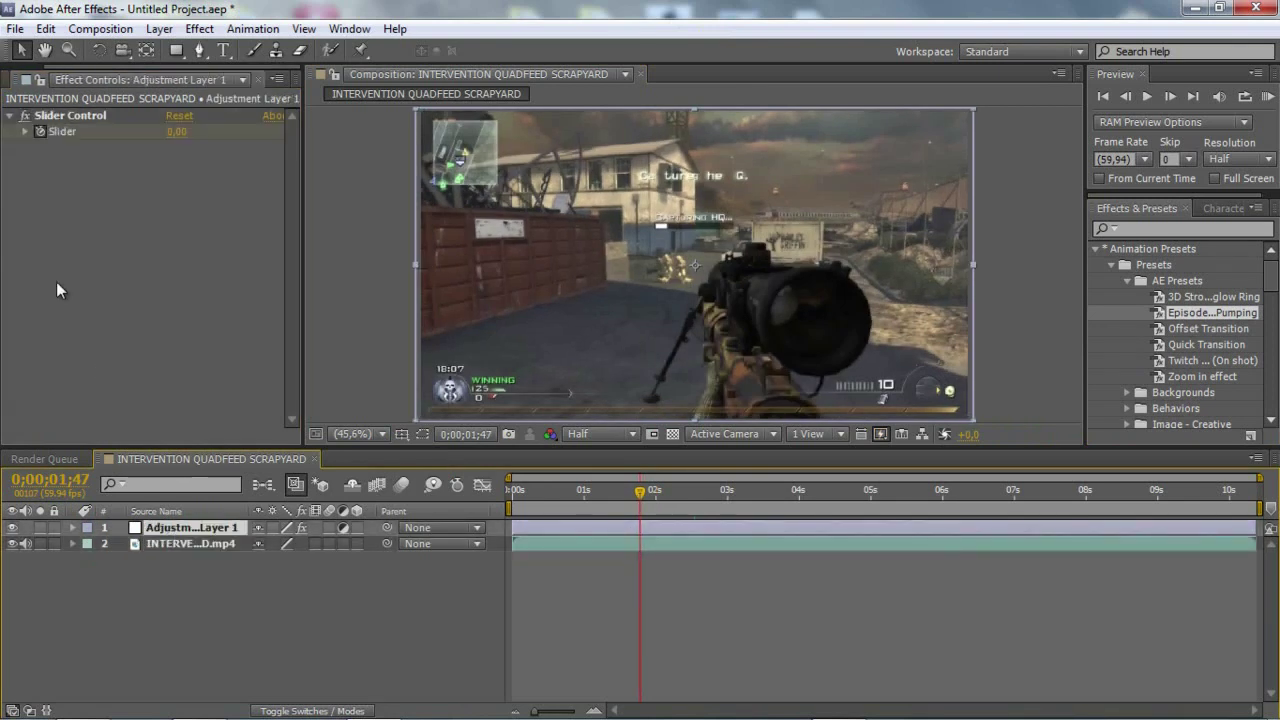
click(212, 546)
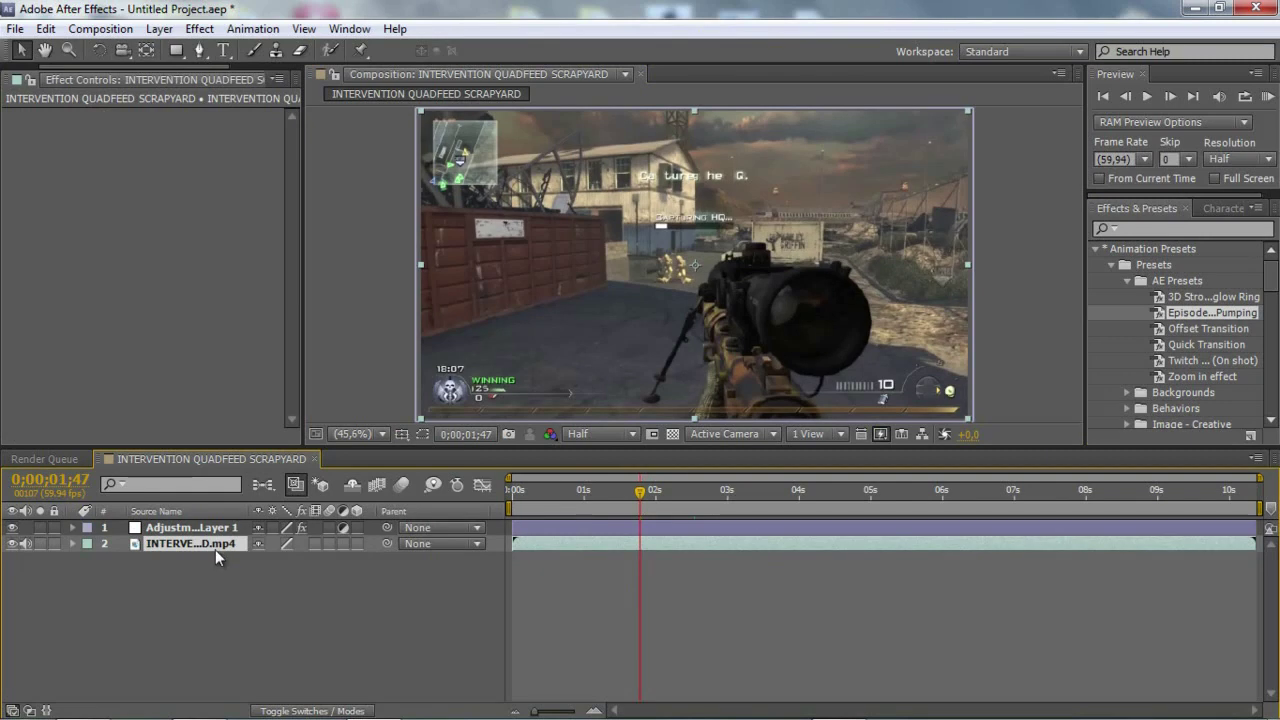
click(225, 528)
key(Delete)
drag(1186, 320, 651, 524)
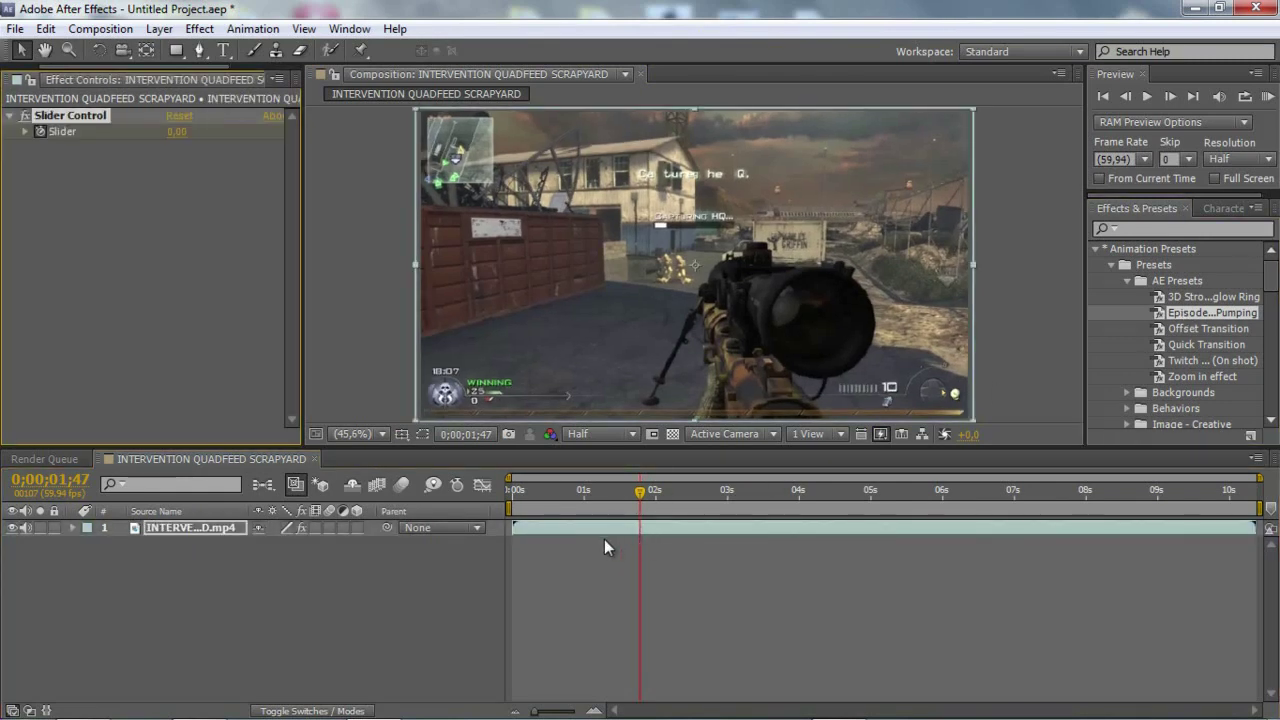
- Reveal keyframes with U and drag the Slider and Scale keyframes from about 2 s to just past 3 s
key(u)
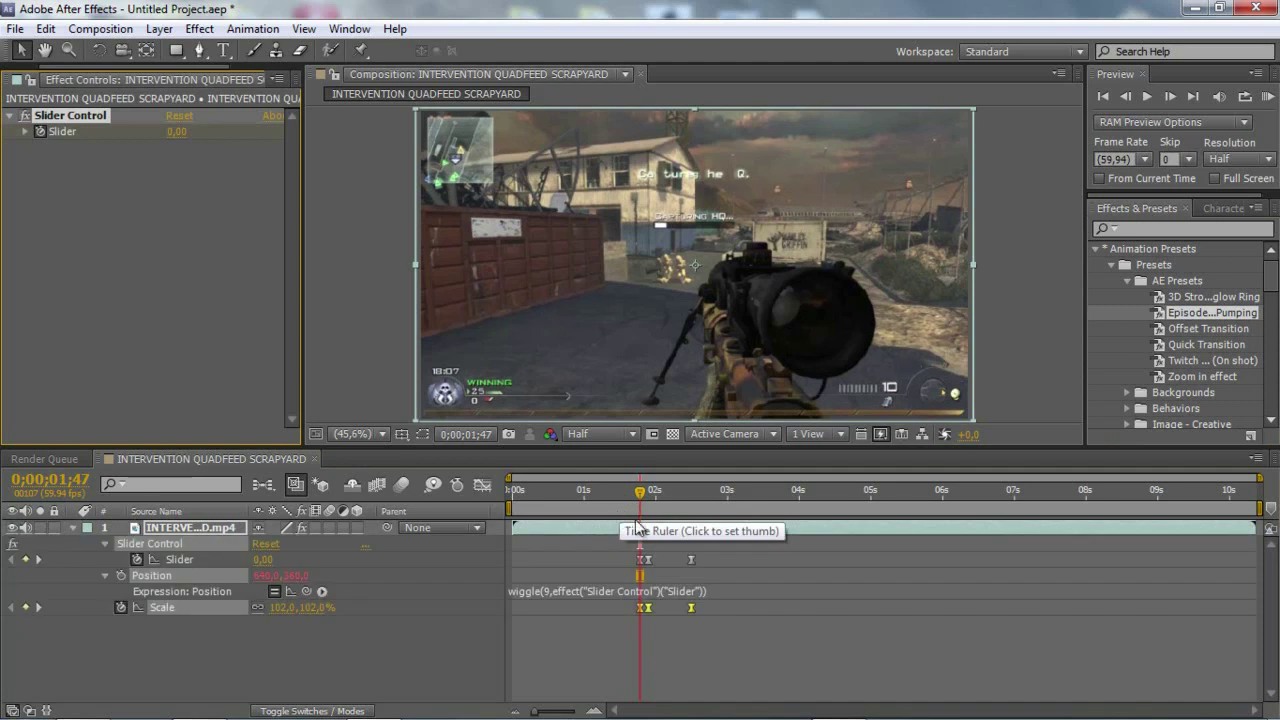
mouse_move(630, 517)
mouse_down()
mouse_move(635, 500)
mouse_move(680, 499)
mouse_move(628, 520)
mouse_up()
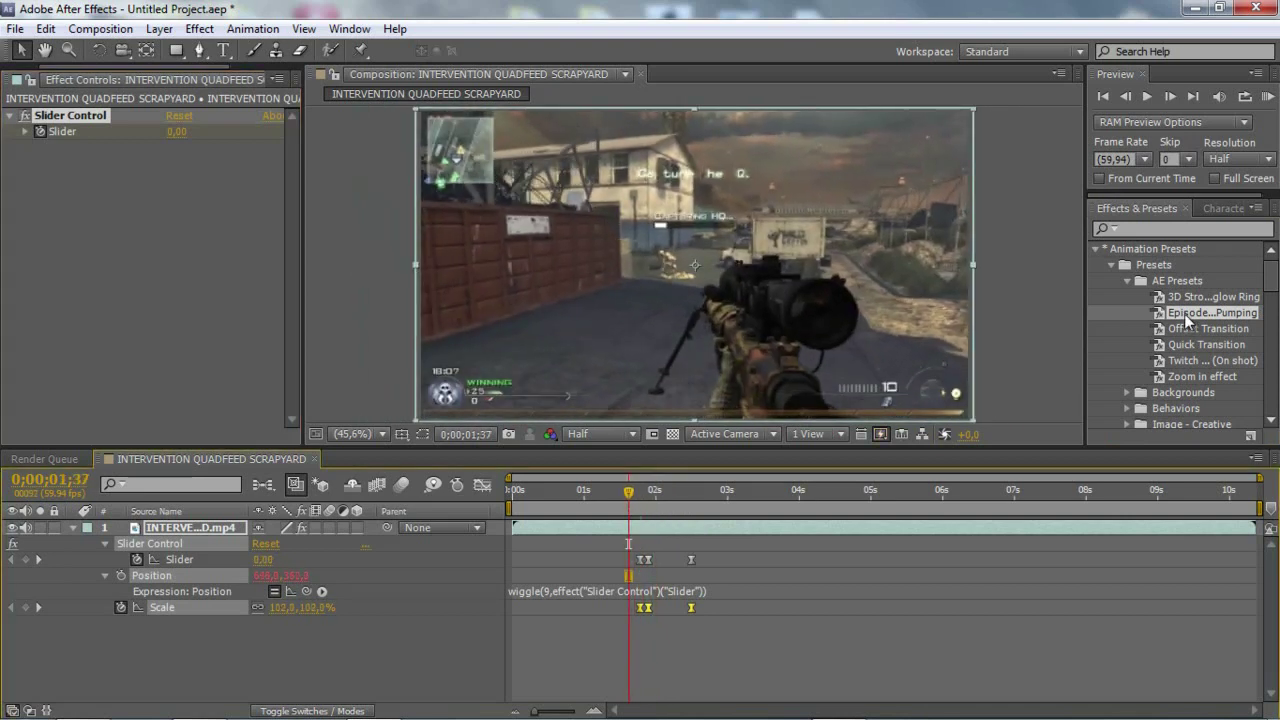
click(657, 532)
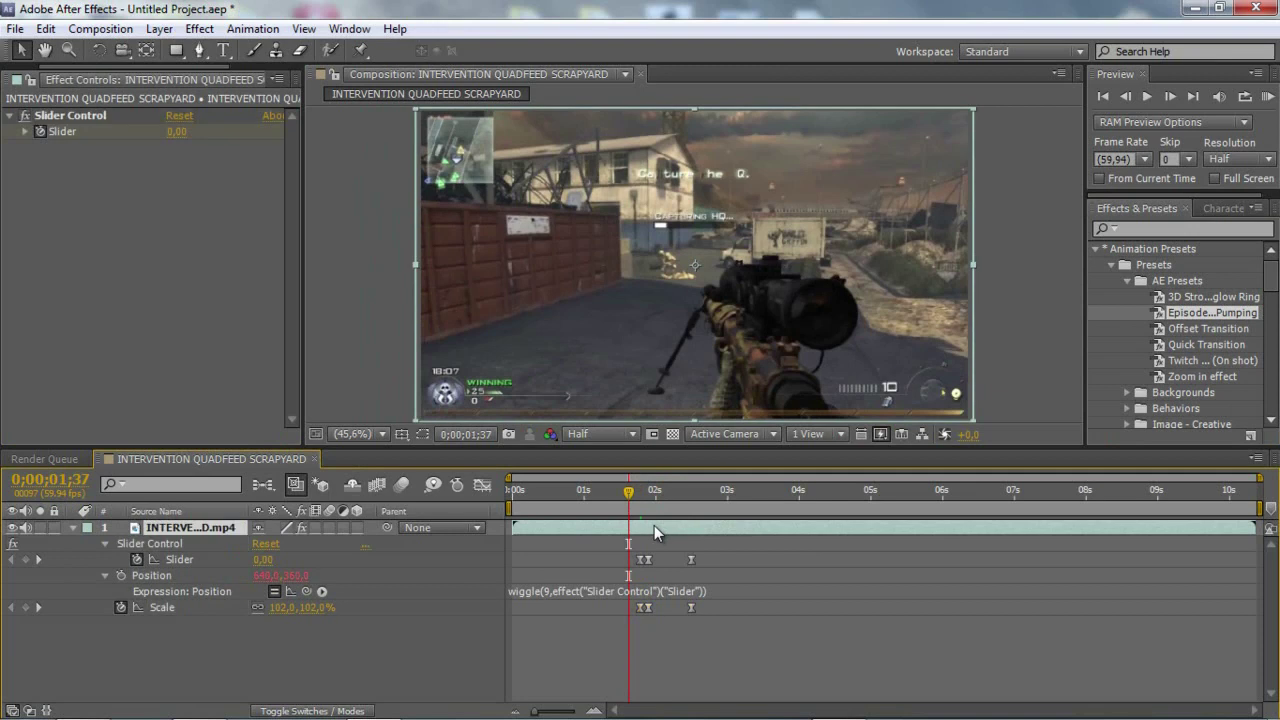
drag(631, 507, 641, 505)
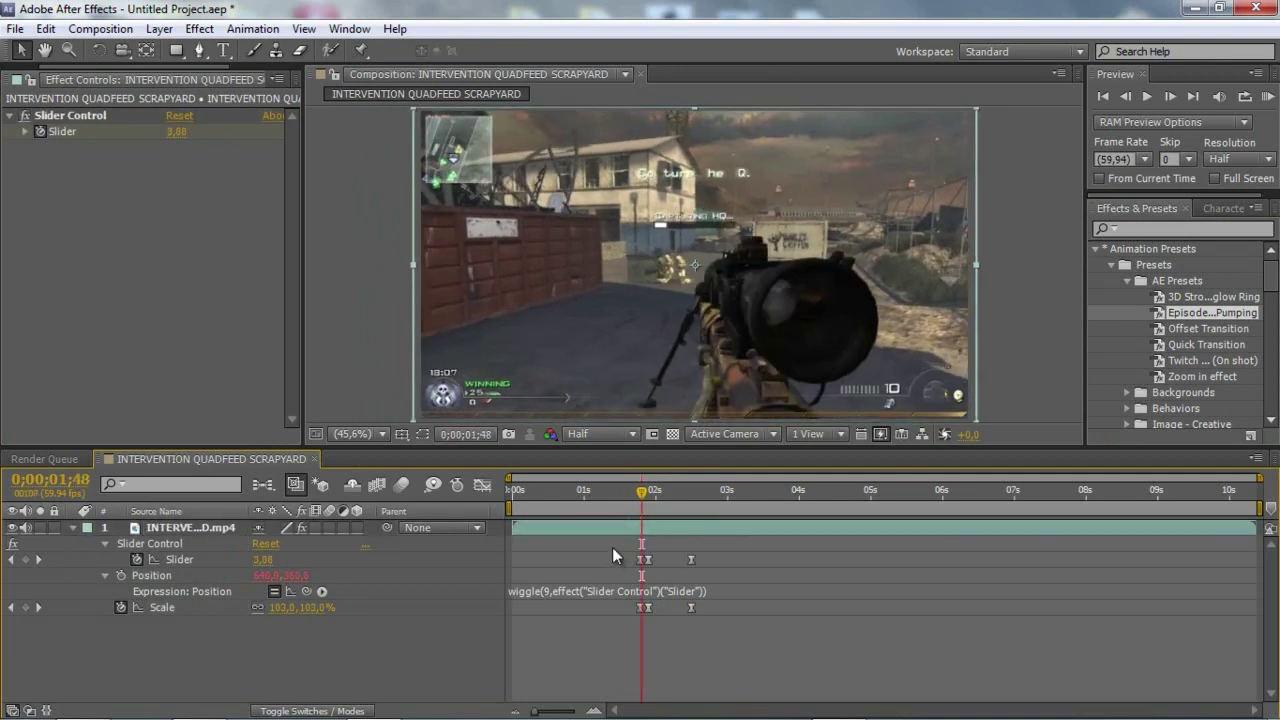
drag(612, 547, 781, 600)
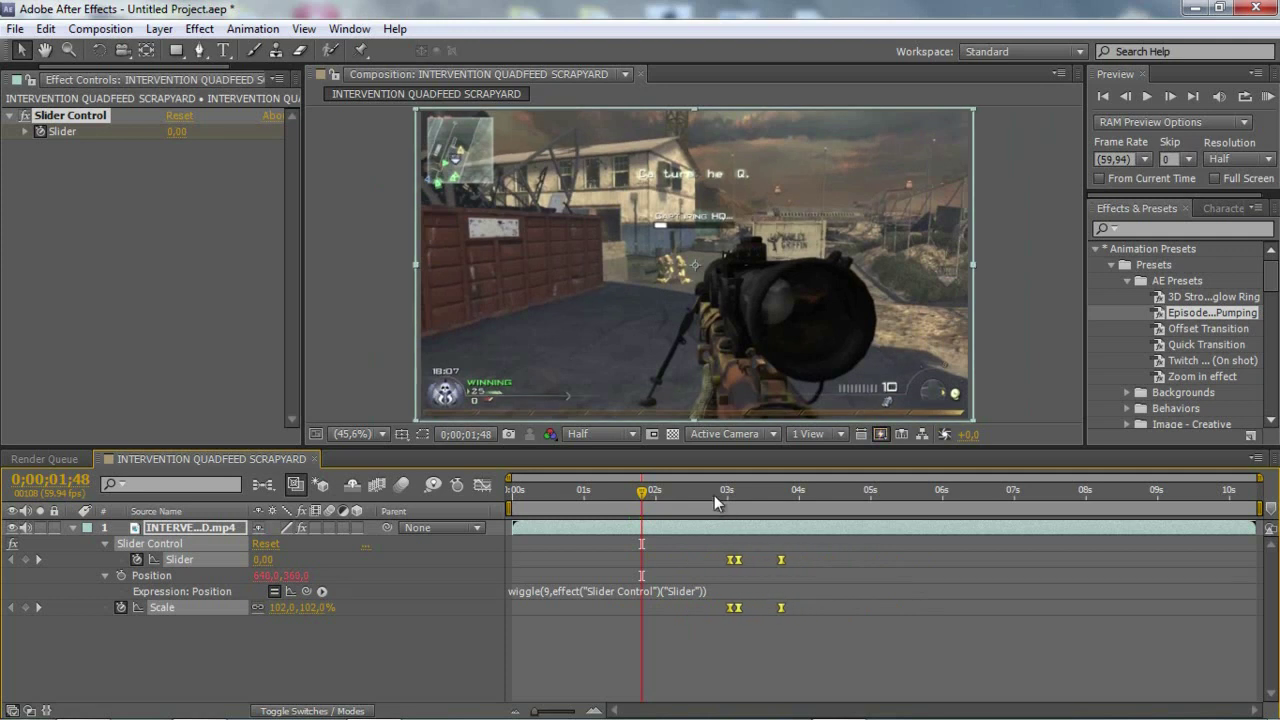
drag(720, 500, 763, 500)
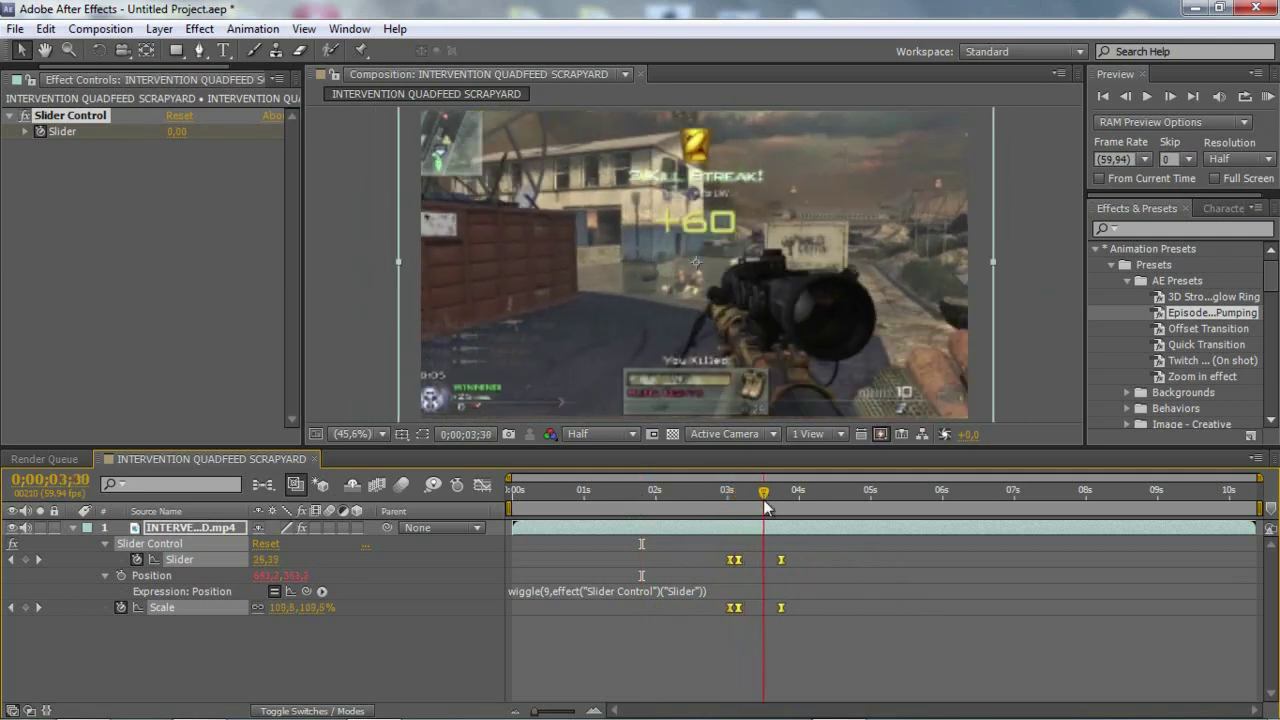
click(624, 668)
click(178, 532)
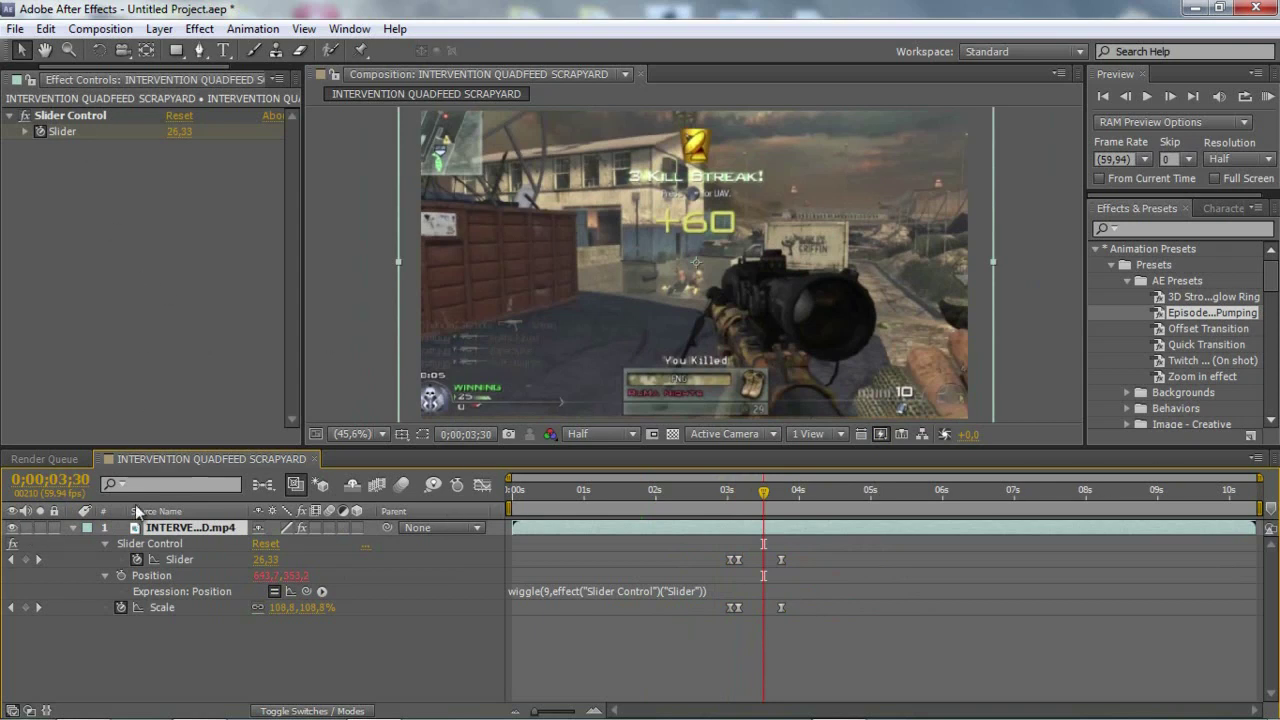
- Delete the Slider Control effect, dismiss the expression warning, and delete the gameplay clip layer
click(144, 545)
key(Delete)
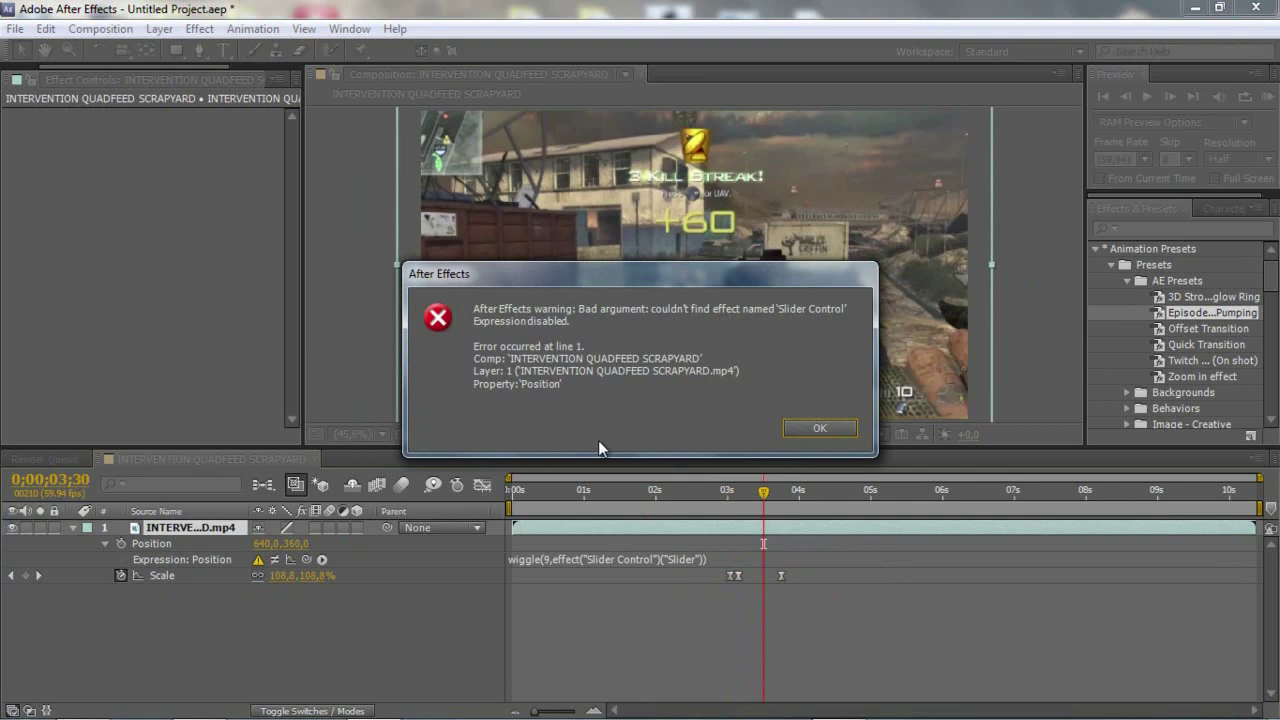
click(833, 430)
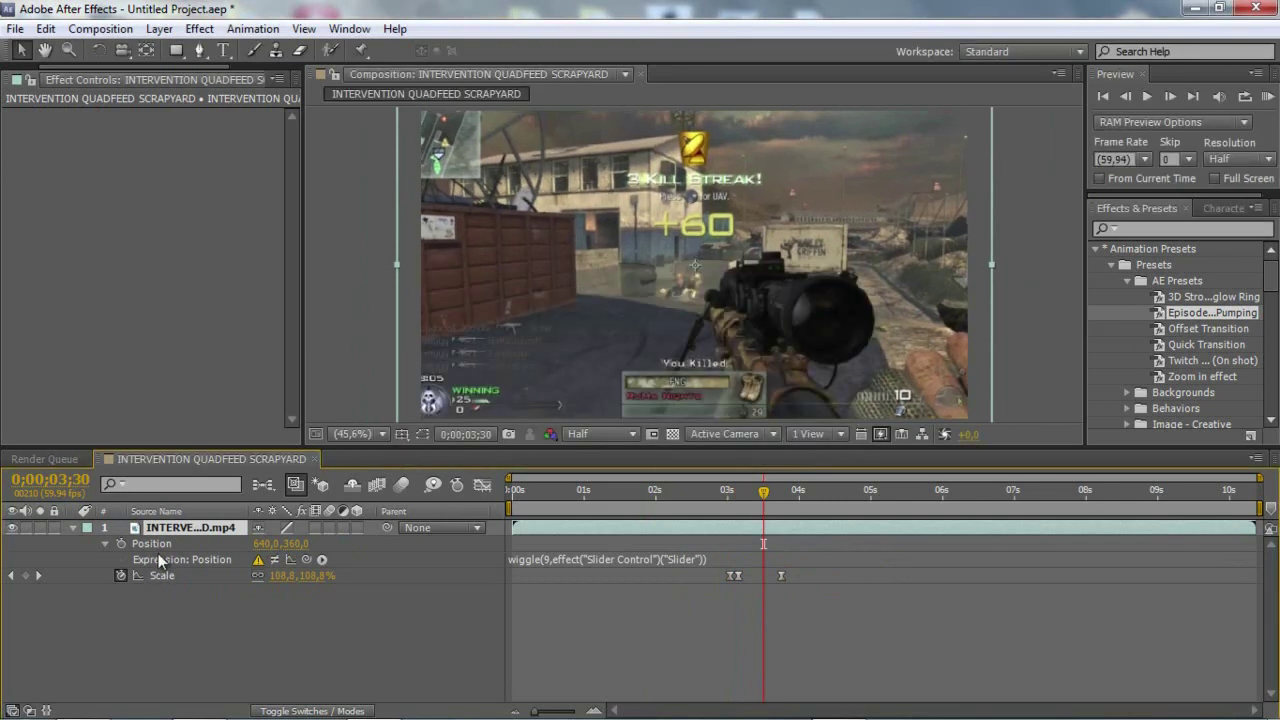
click(160, 550)
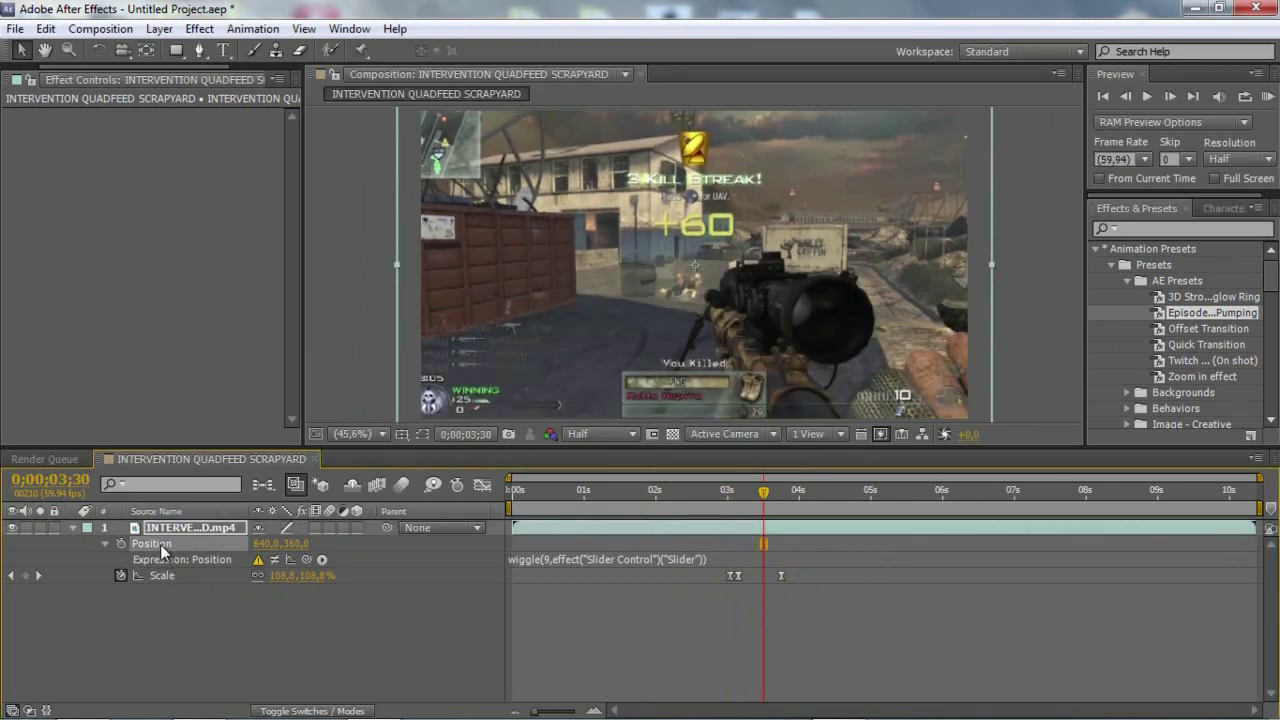
click(161, 574)
click(163, 540)
key(Delete)
- Add the gameplay MP4 back into the composition and apply the Offset Transition preset to it
click(27, 74)
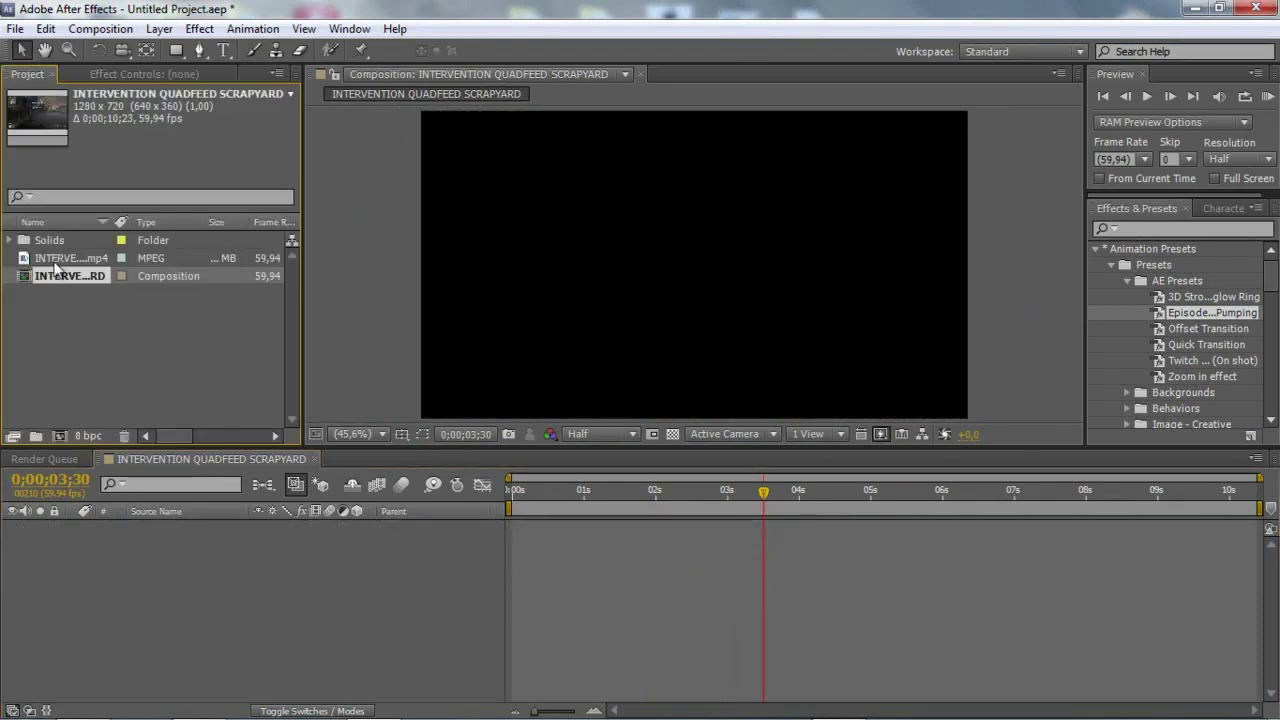
drag(65, 267, 140, 590)
drag(1208, 328, 745, 549)
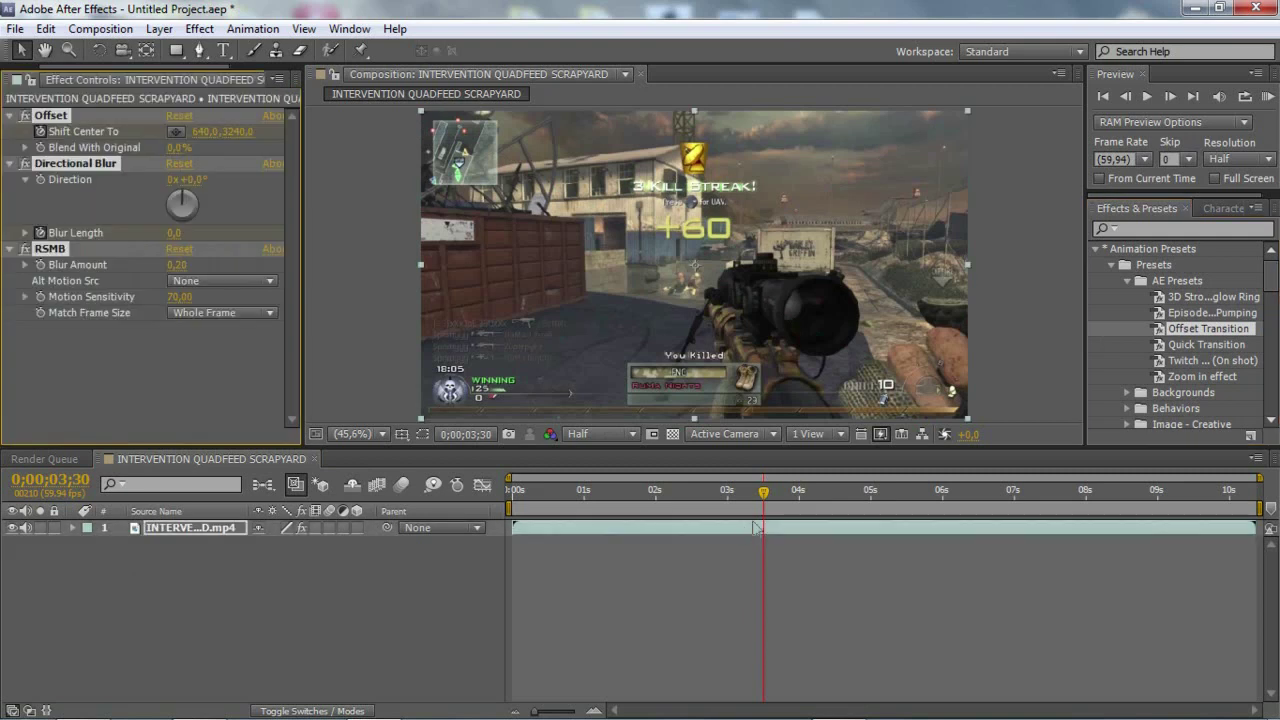
- Move the current time to 0;00;01;55 and select the gameplay clip layer
click(557, 614)
click(711, 506)
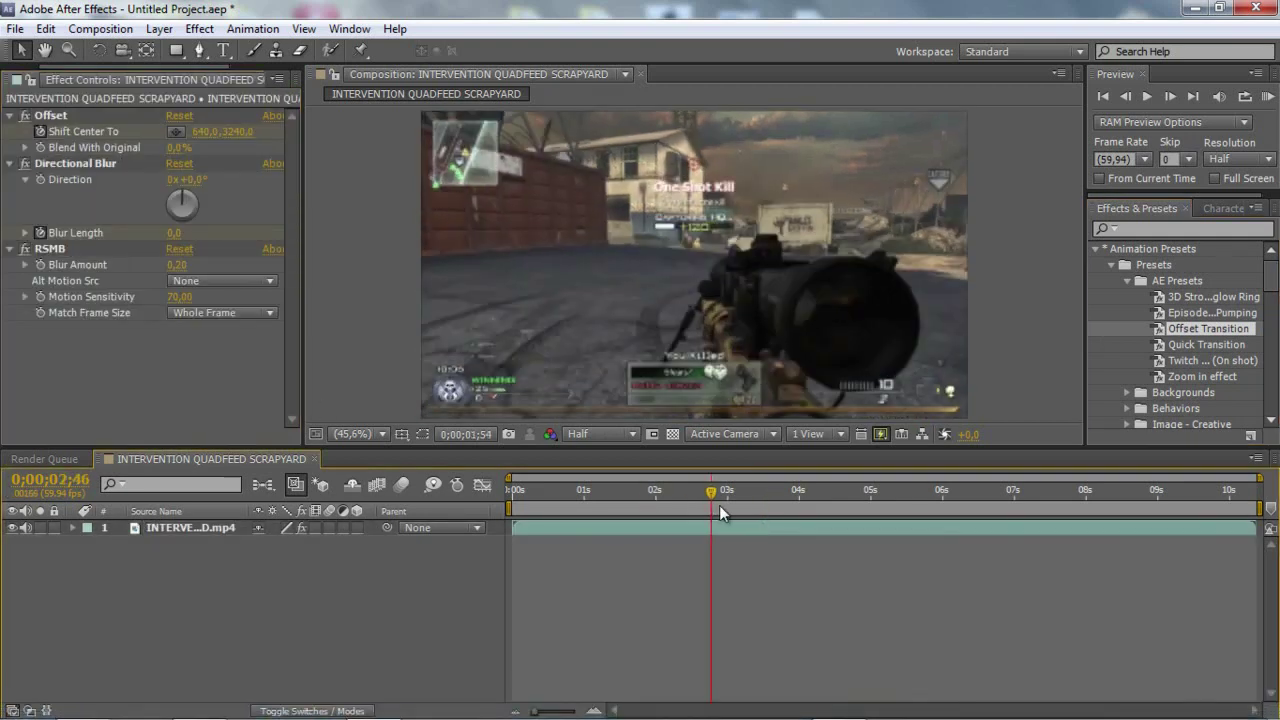
drag(719, 505, 651, 510)
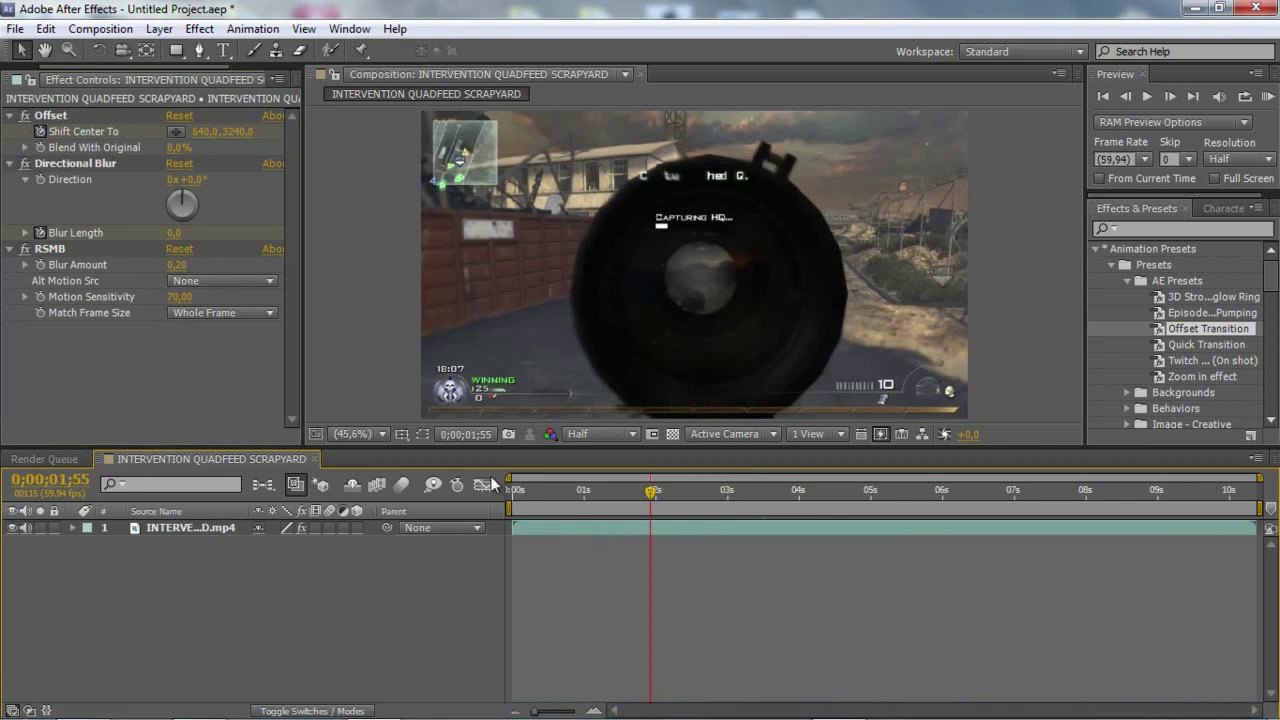
click(584, 524)
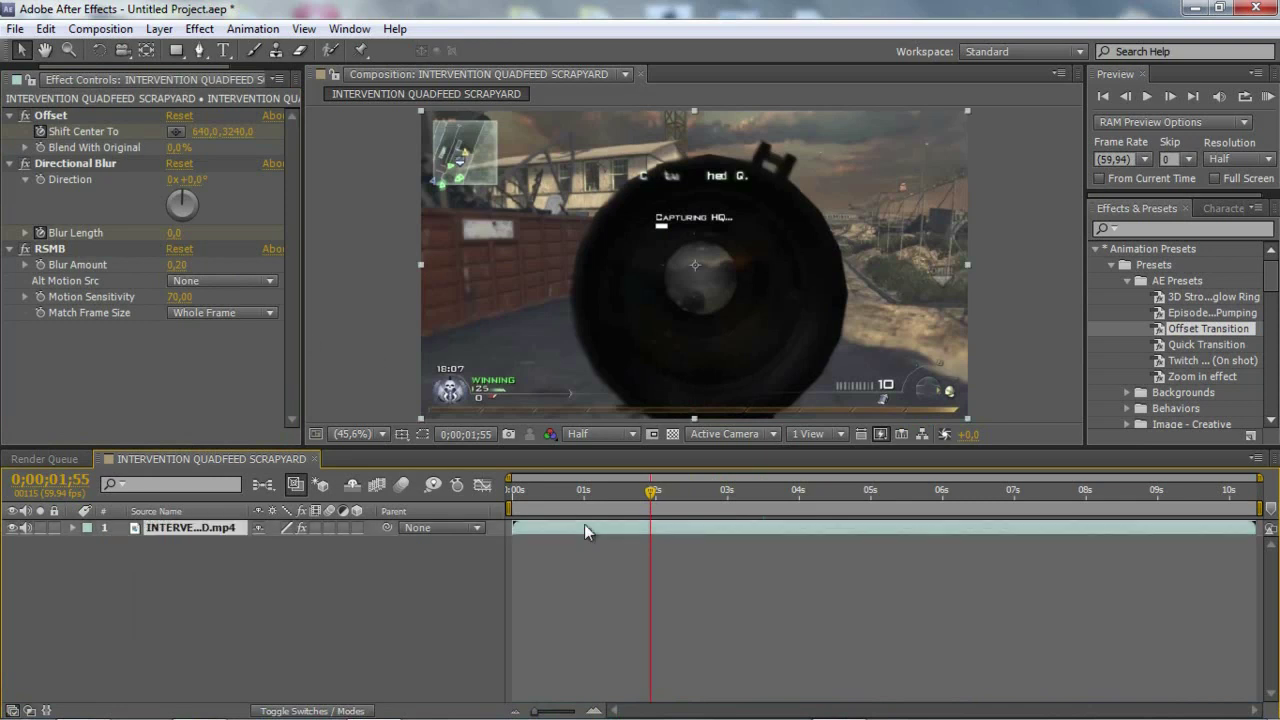
click(159, 28)
click(205, 16)
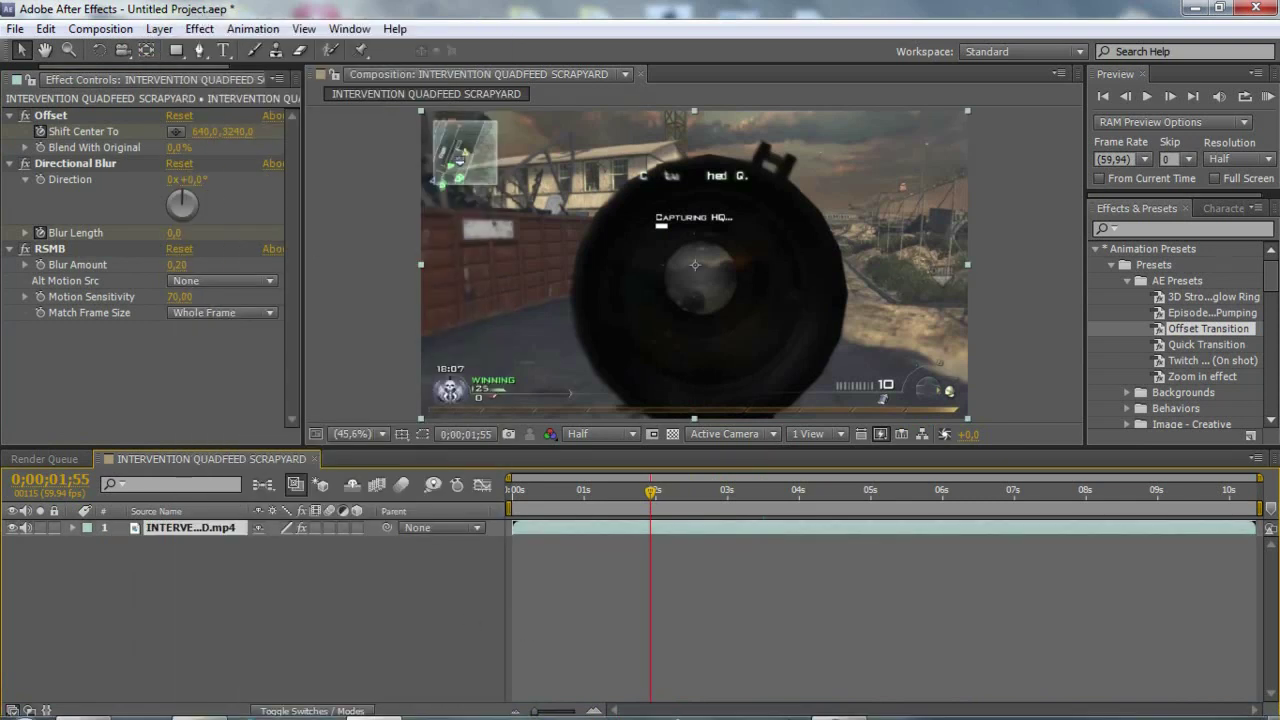
click(838, 700)
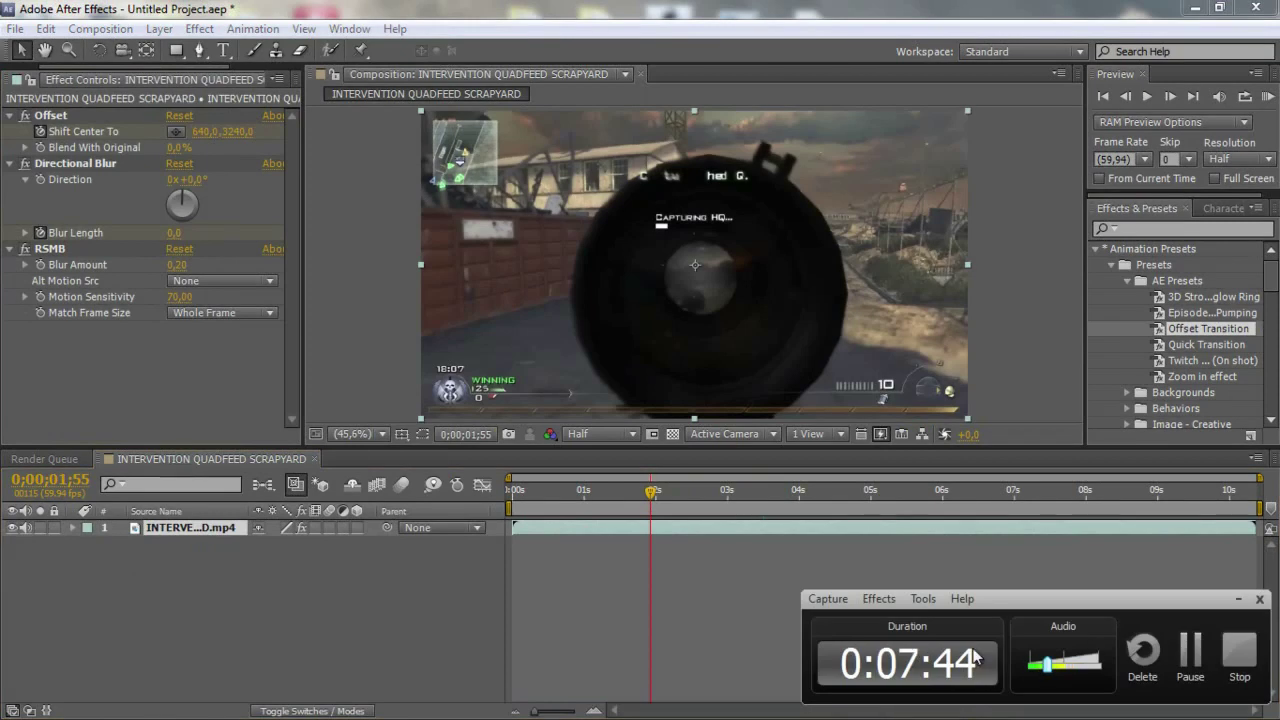
click(1238, 598)
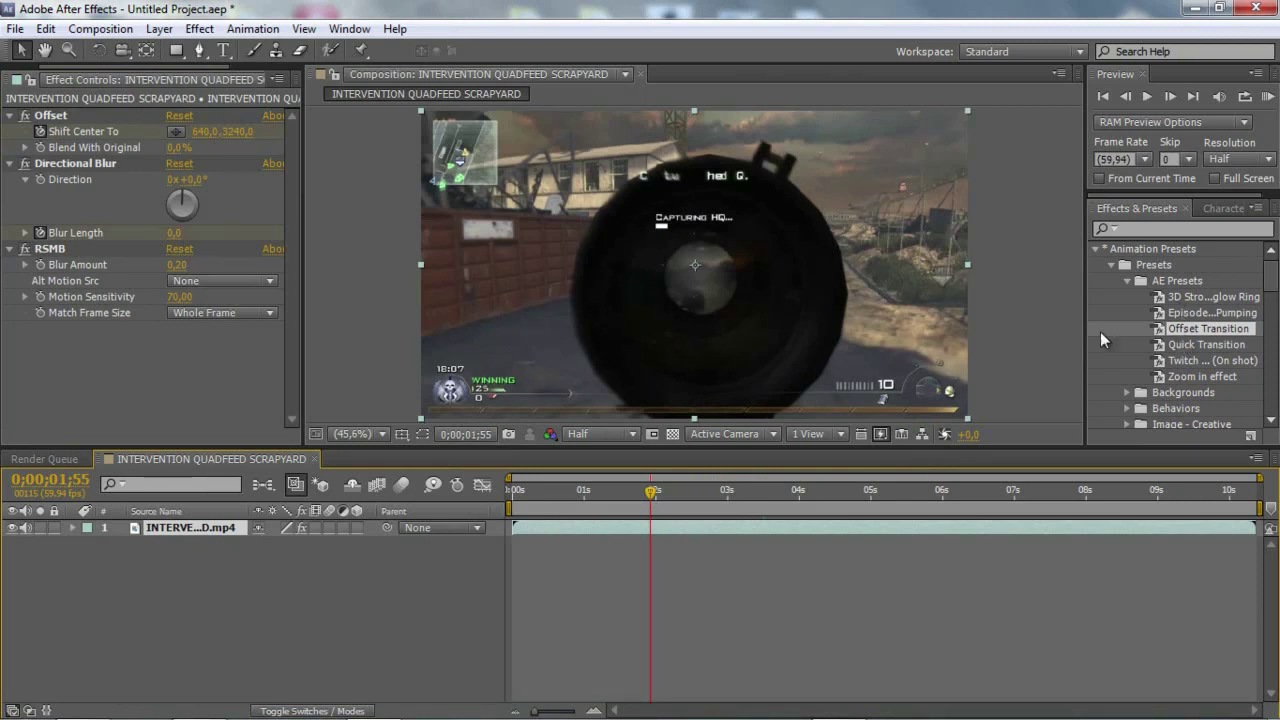
- Select the Offset, Directional Blur and RSMB effects together in Effect Controls
click(52, 117)
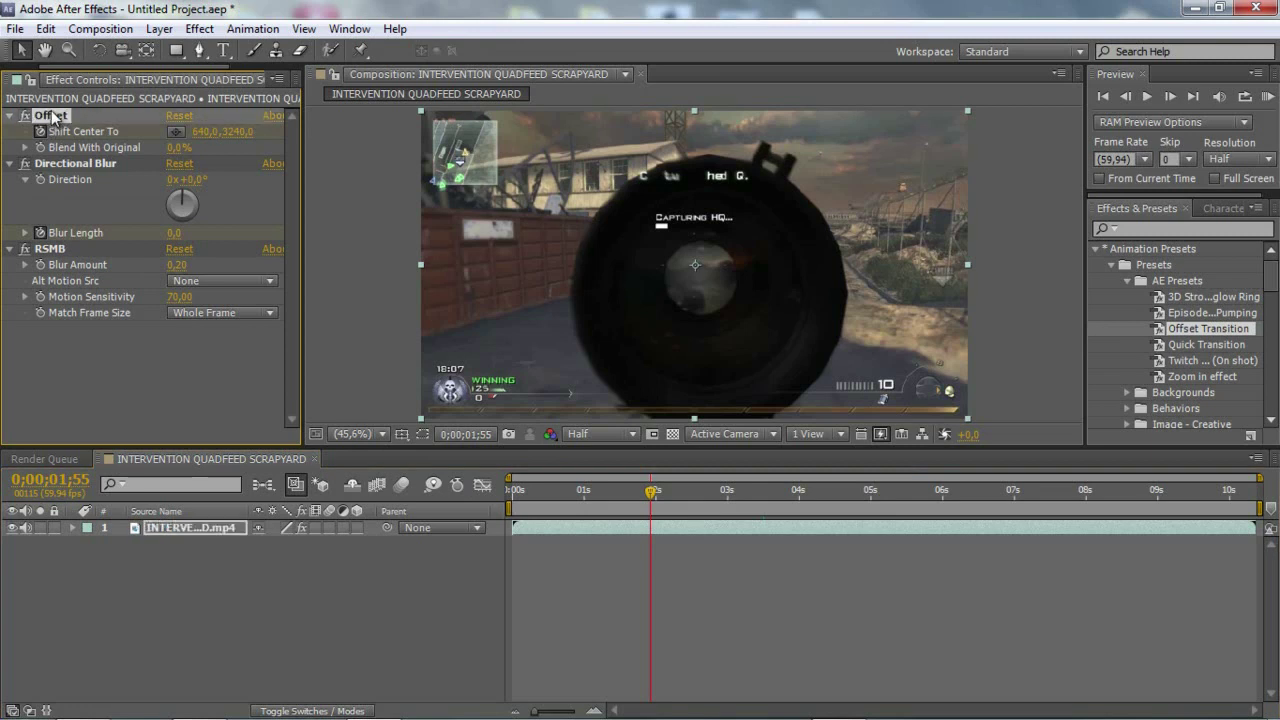
ctrl+click(57, 168)
ctrl+click(67, 252)
- Delete the three selected effects and look over the Quick Transition, Twitch and Zoom in effect presets
key(Delete)
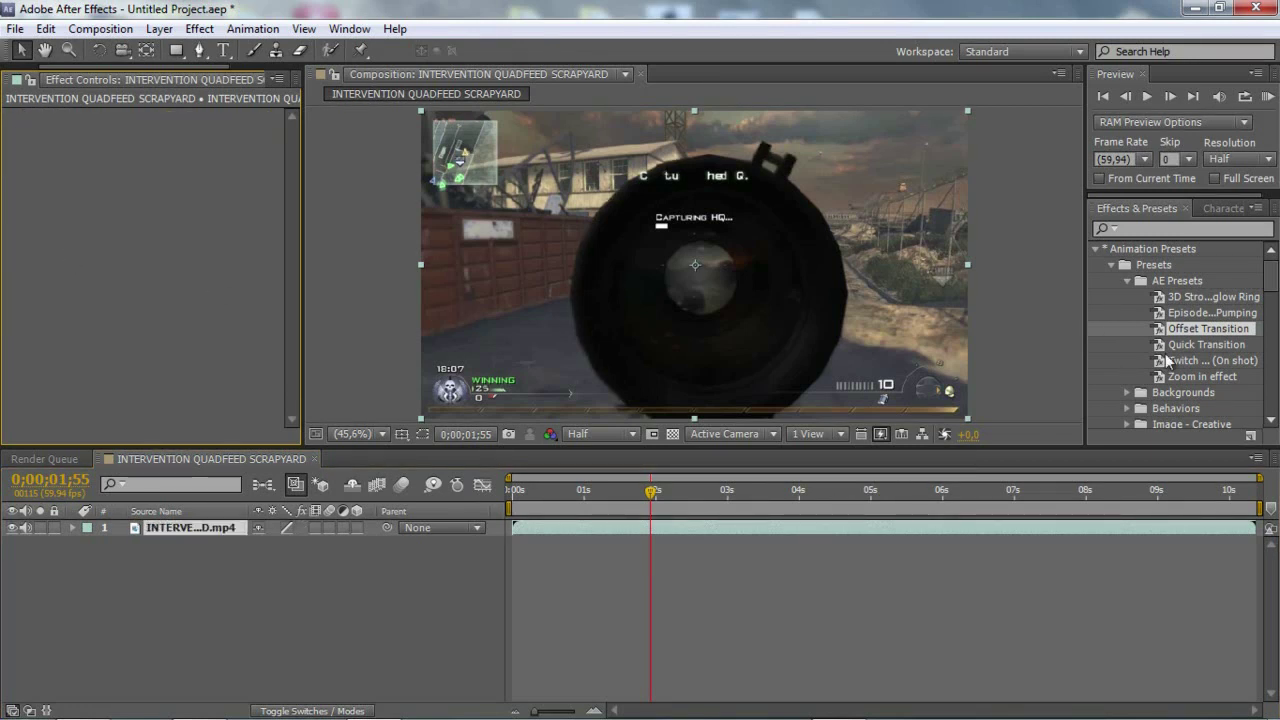
click(1200, 346)
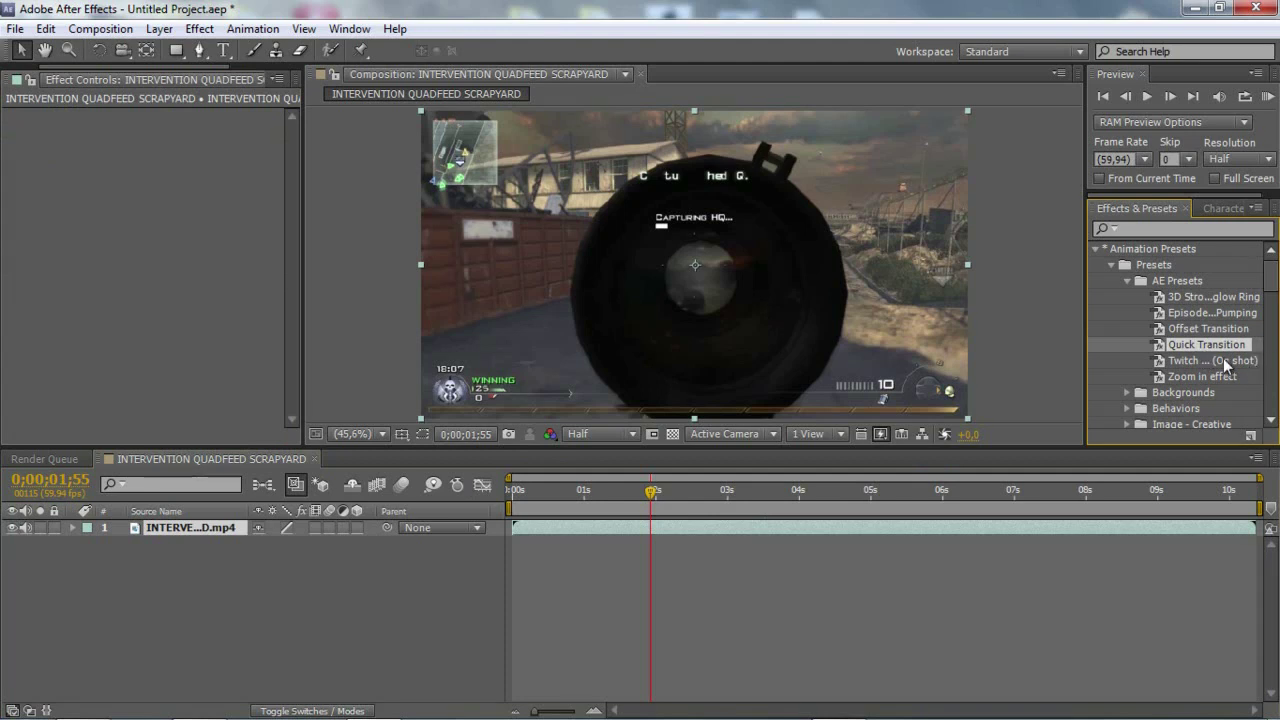
click(1223, 358)
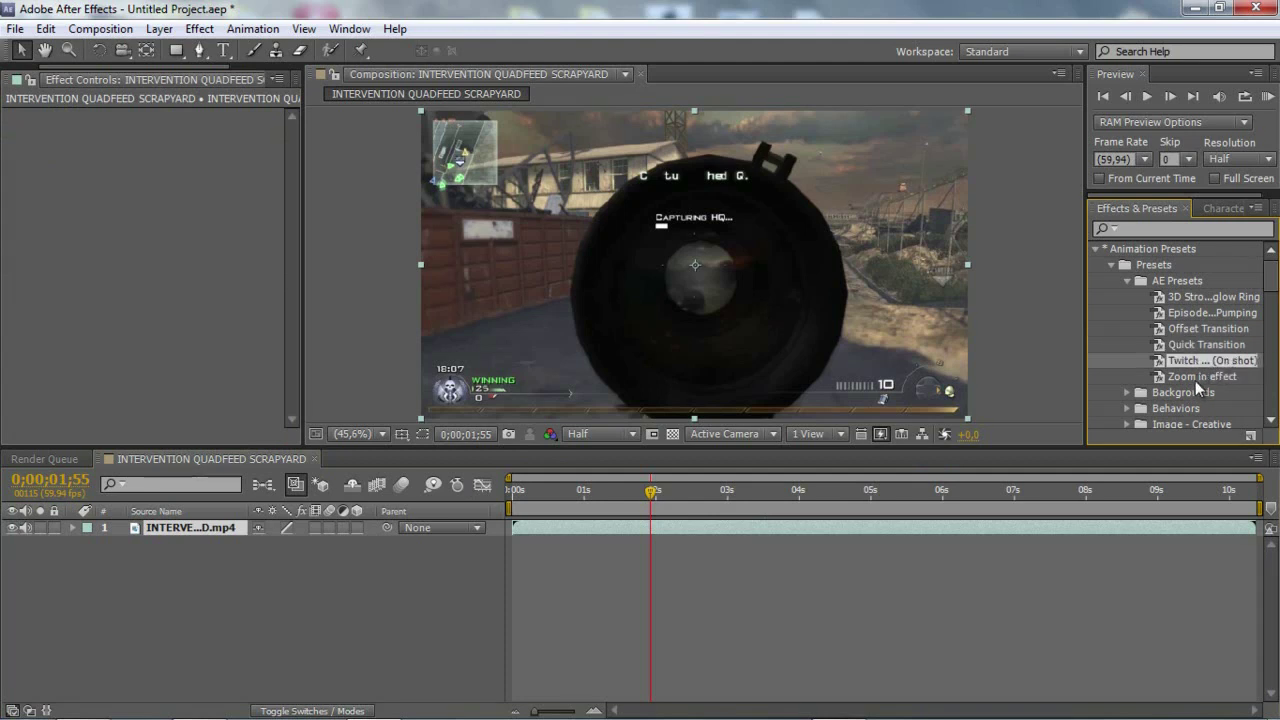
click(1197, 378)
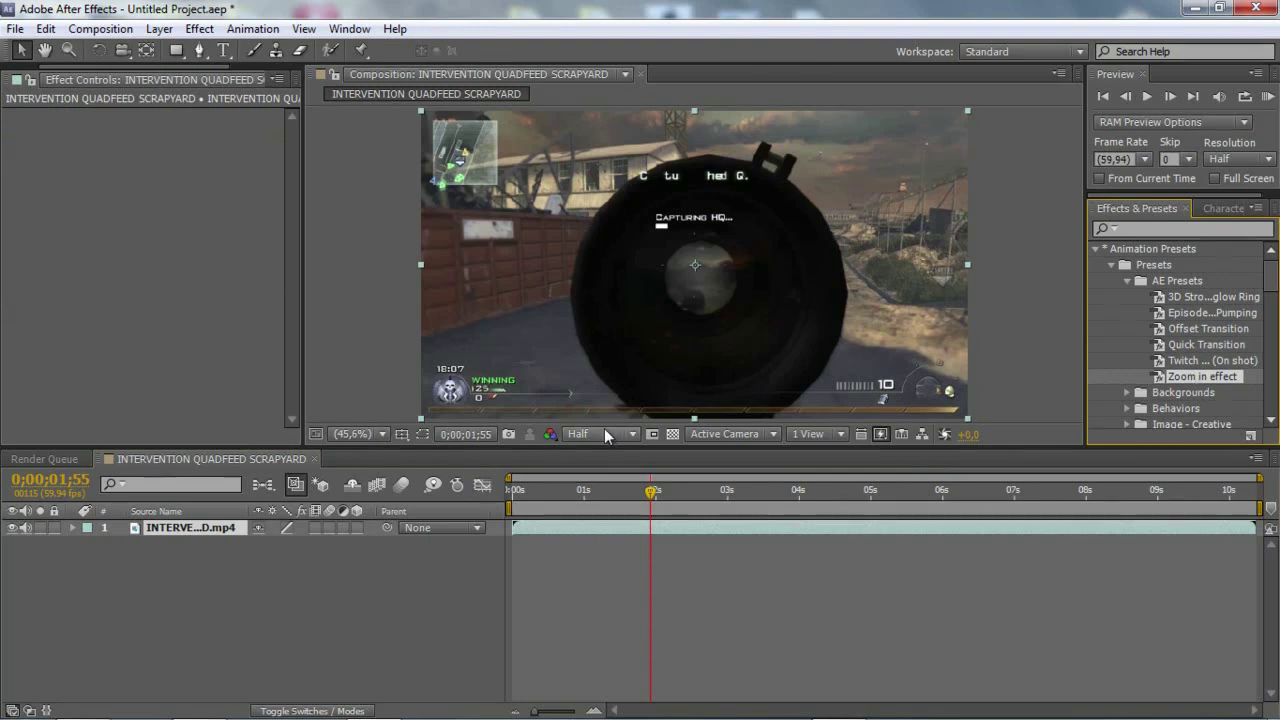
click(595, 537)
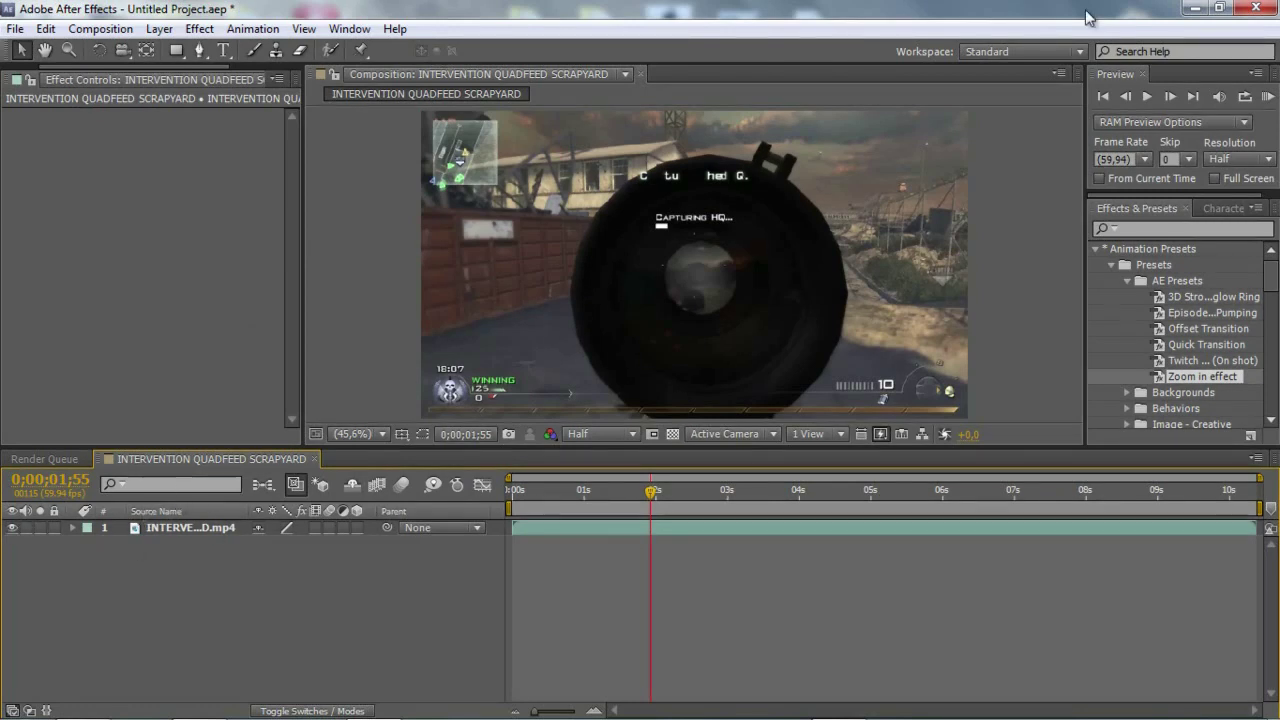
- Minimise After Effects and open 3K PRESET PACK > 3K Preset Pack > C4D Things > C4D Materials > Random C4D Materials
click(1192, 7)
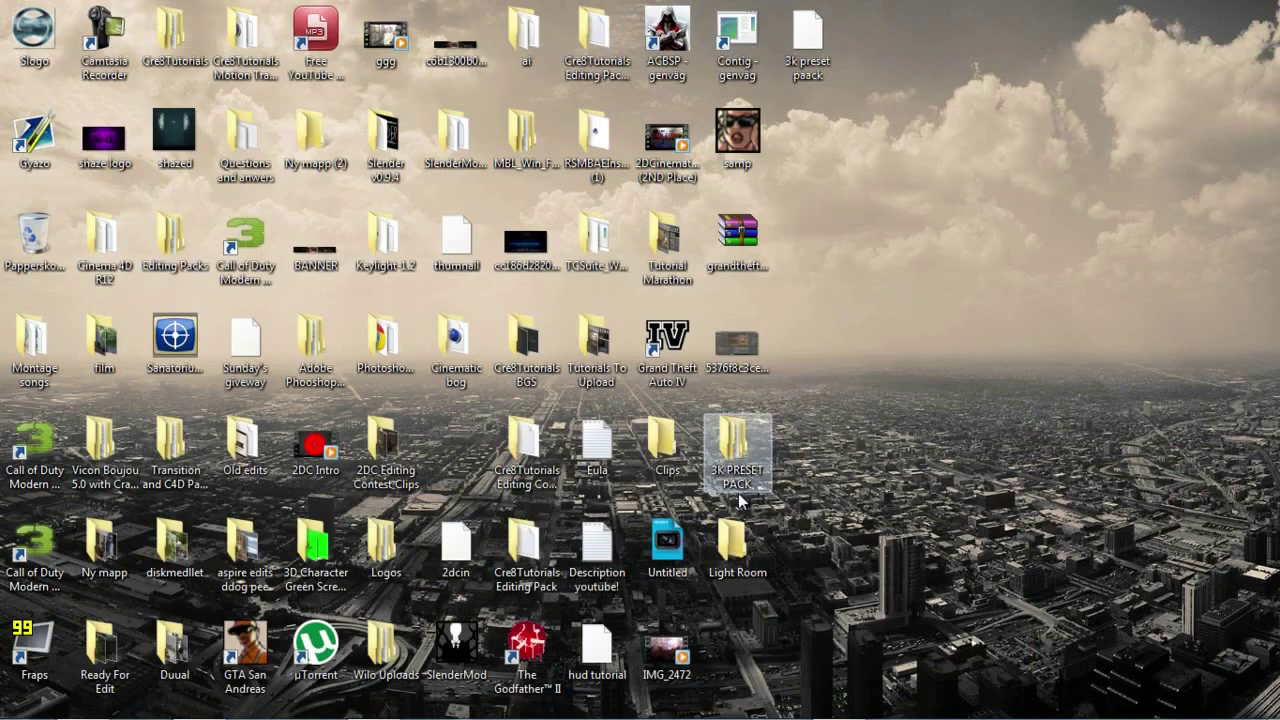
double_click(735, 460)
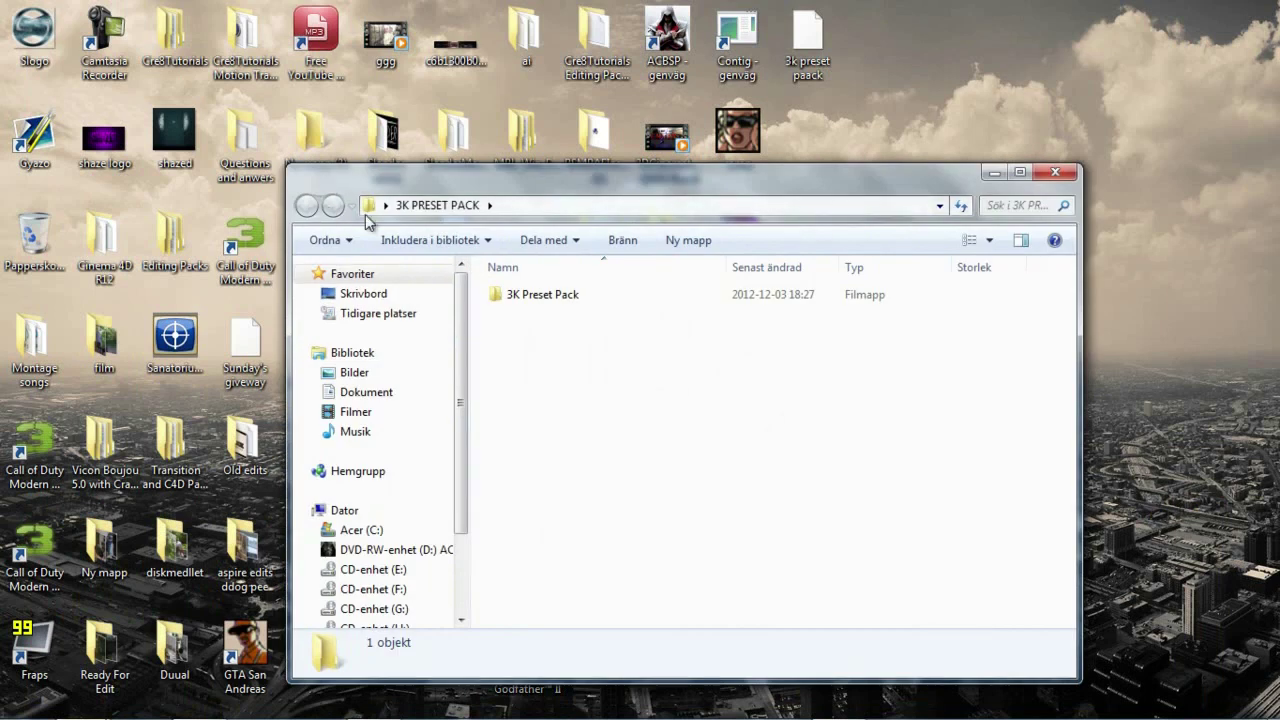
double_click(546, 295)
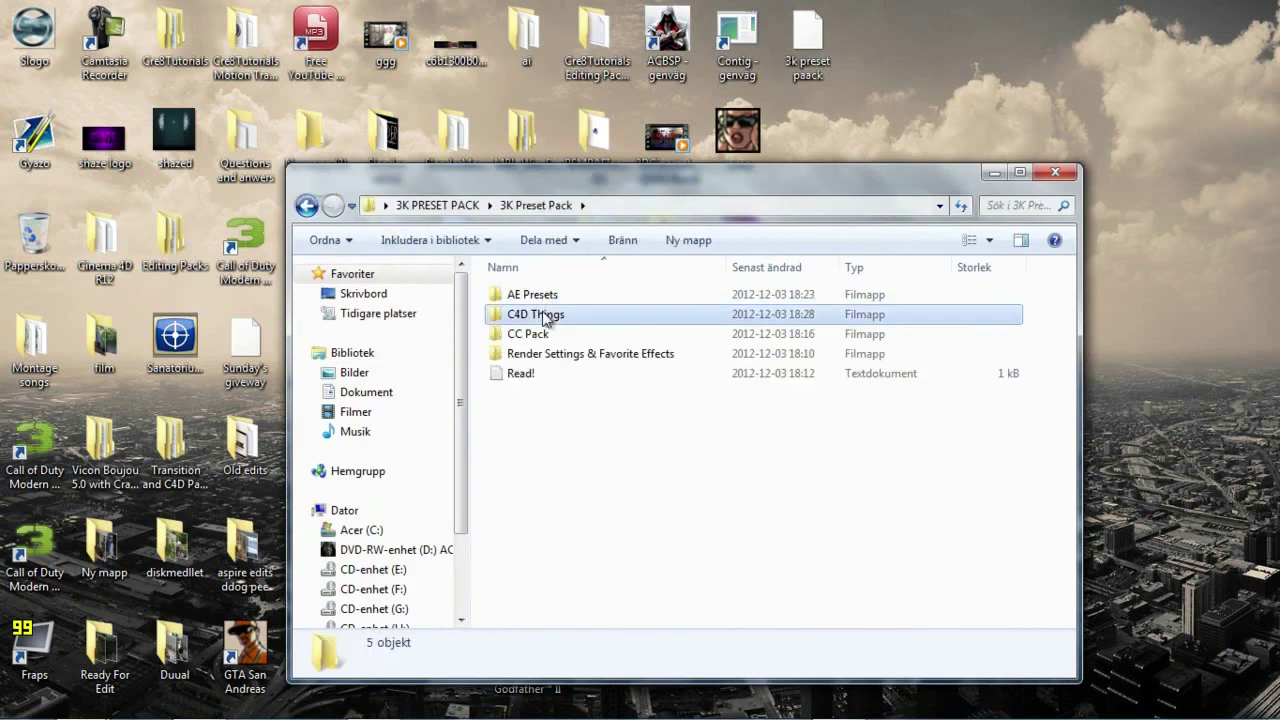
double_click(545, 315)
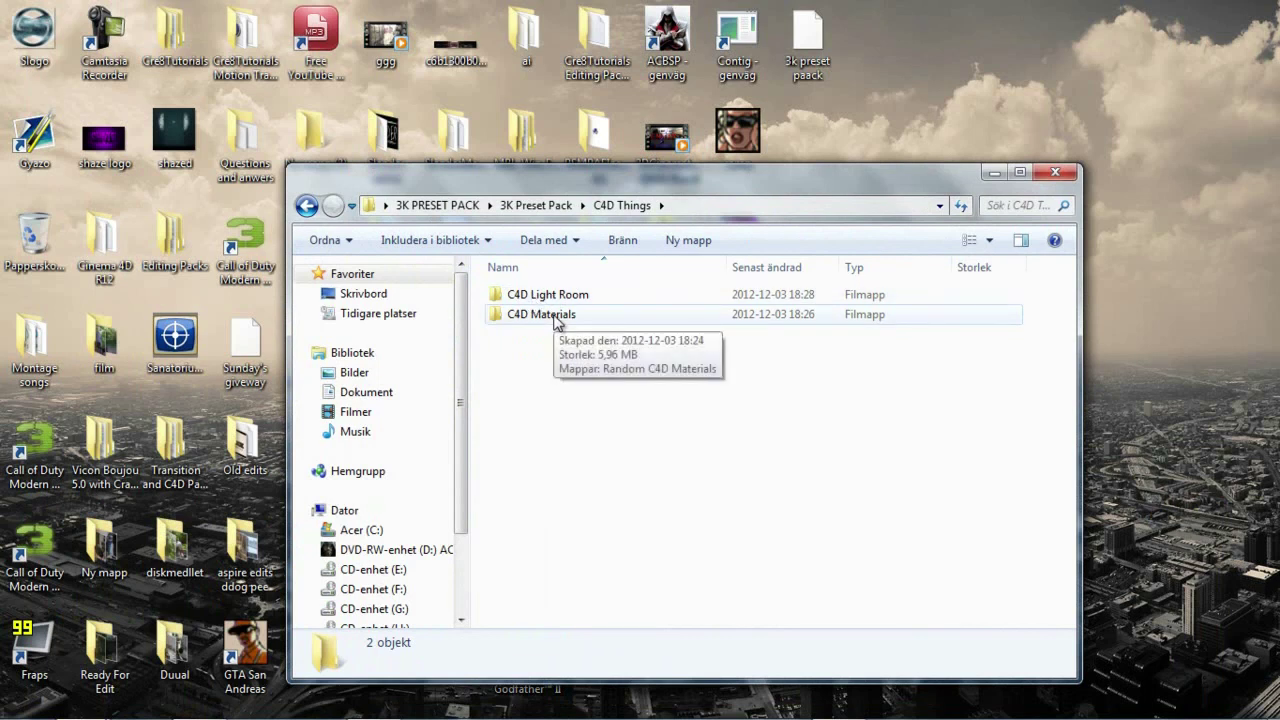
double_click(557, 318)
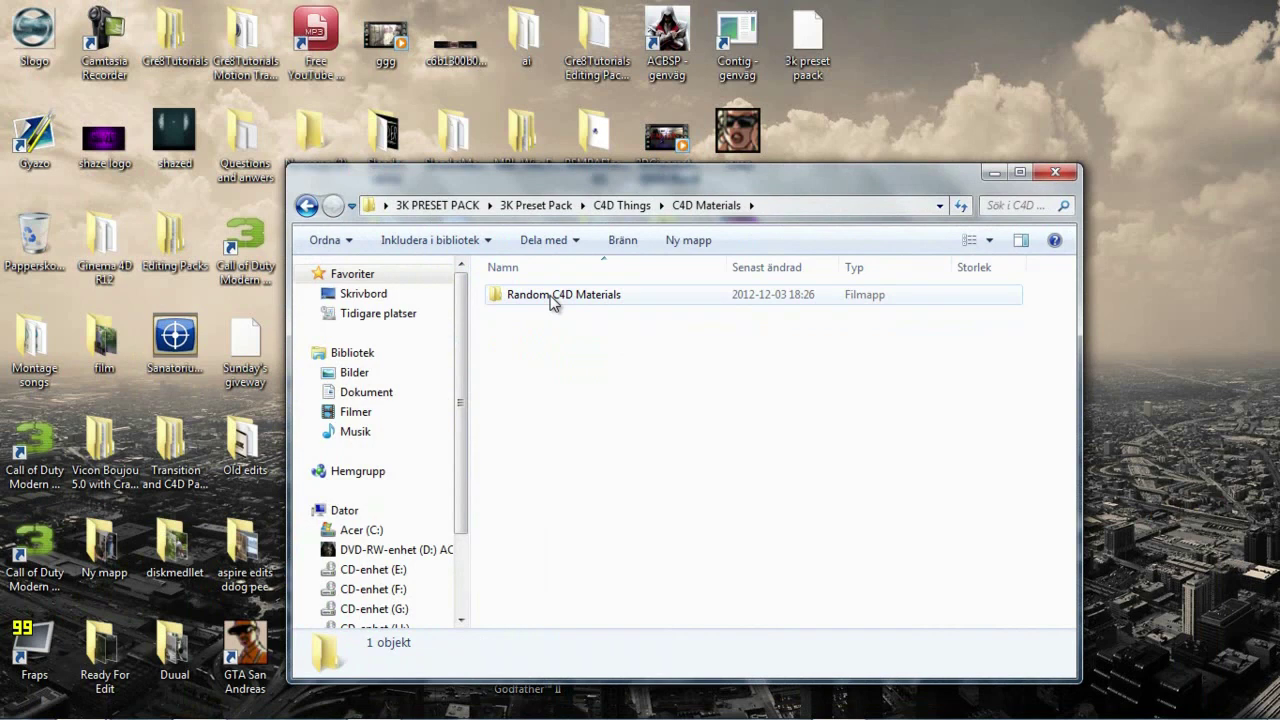
double_click(555, 298)
- Scroll through the Random C4D Materials files, then go back up to the C4D Things folder
scroll(550, 345, down, 3)
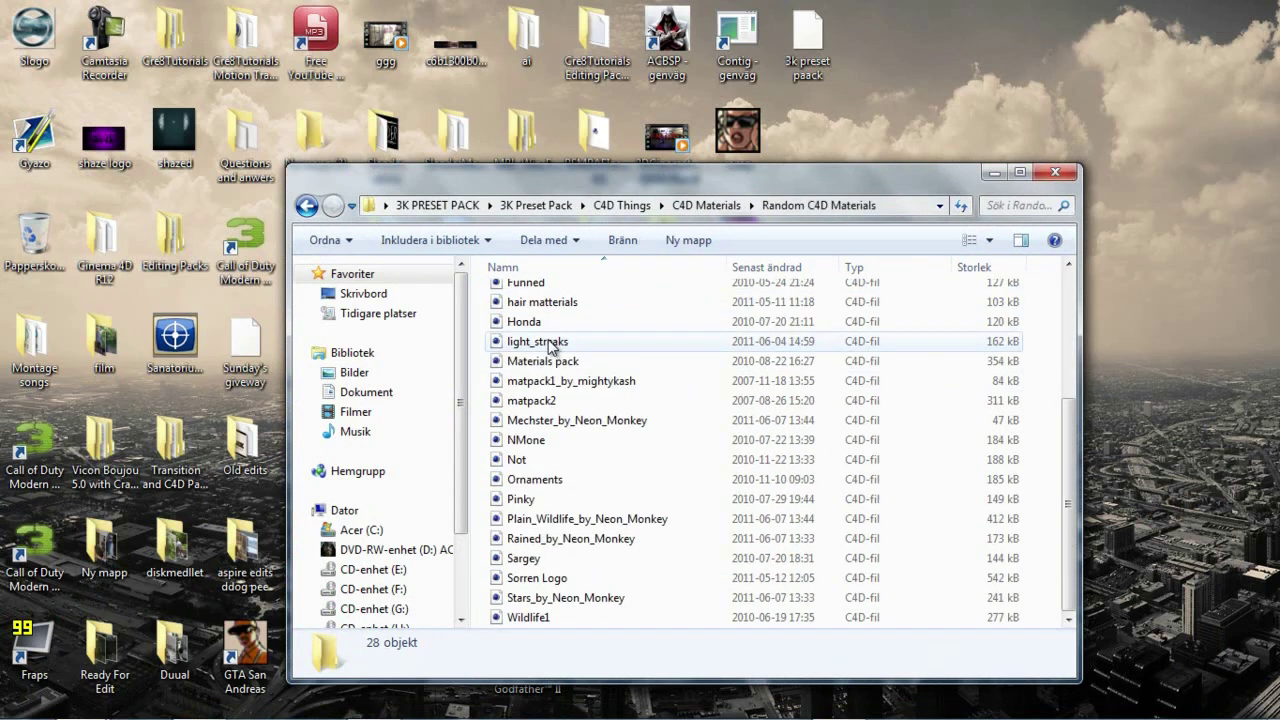
scroll(548, 345, up, 4)
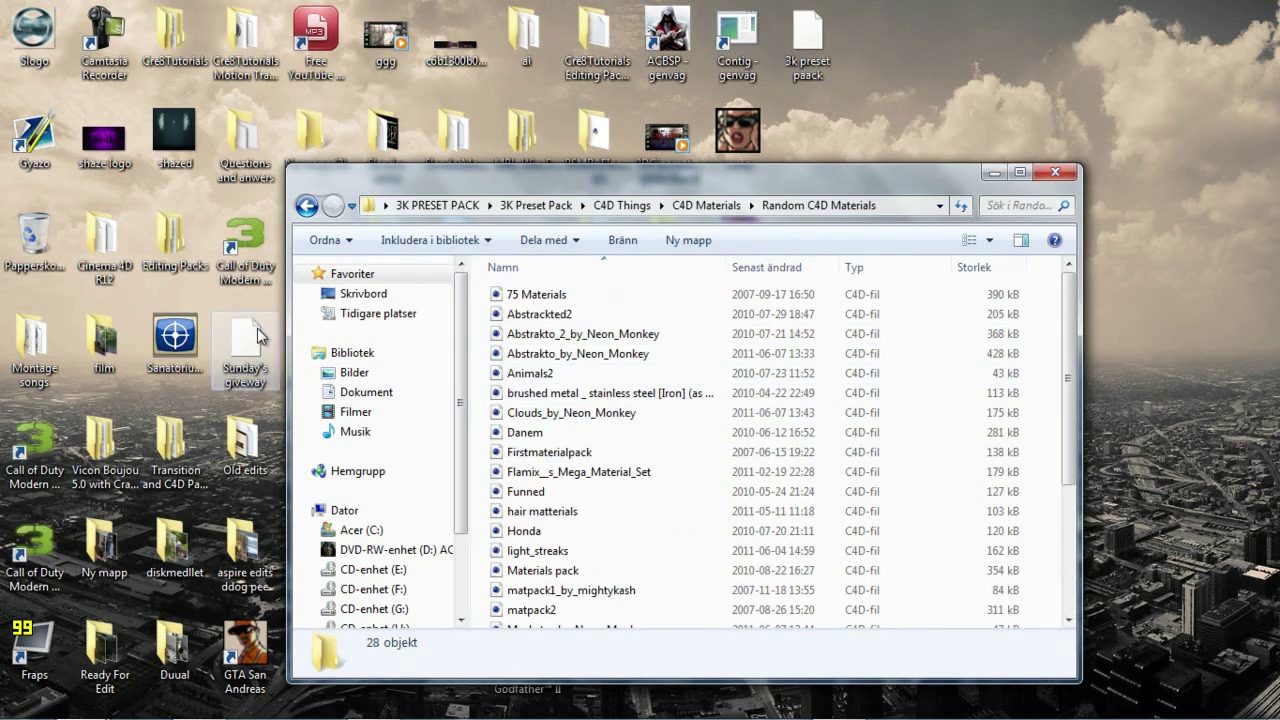
scroll(556, 387, down, 4)
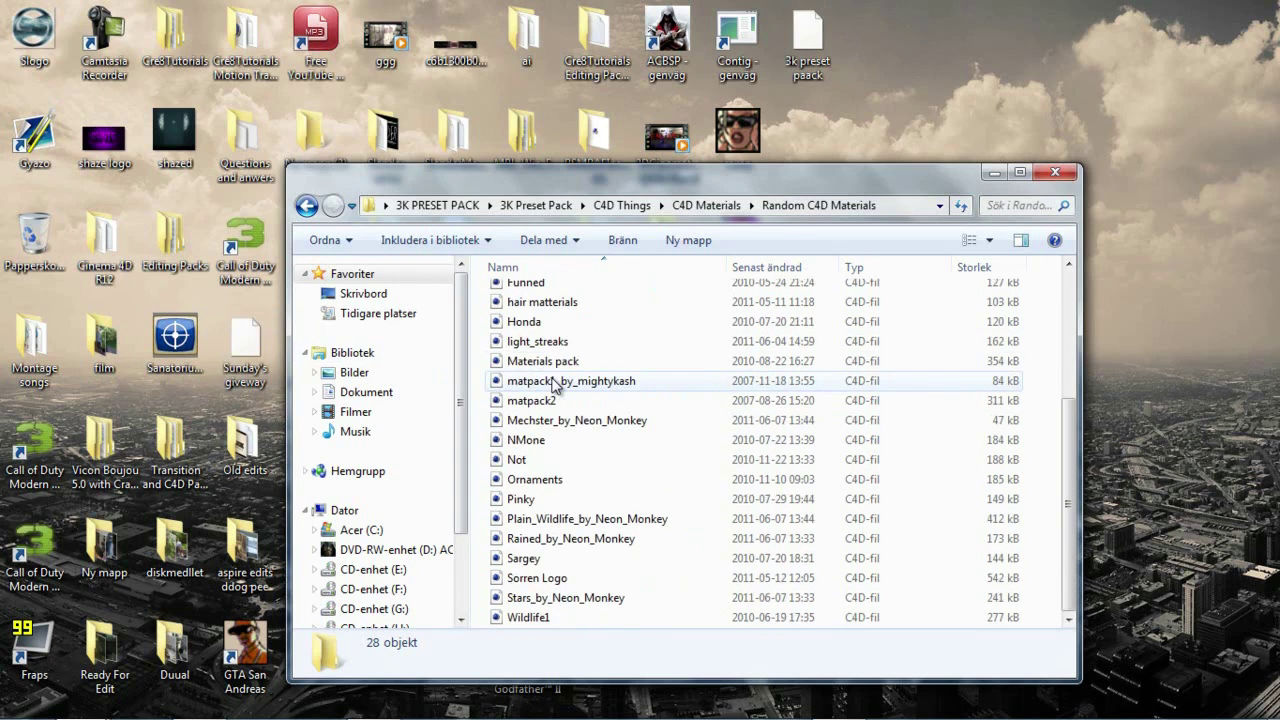
scroll(556, 387, up, 4)
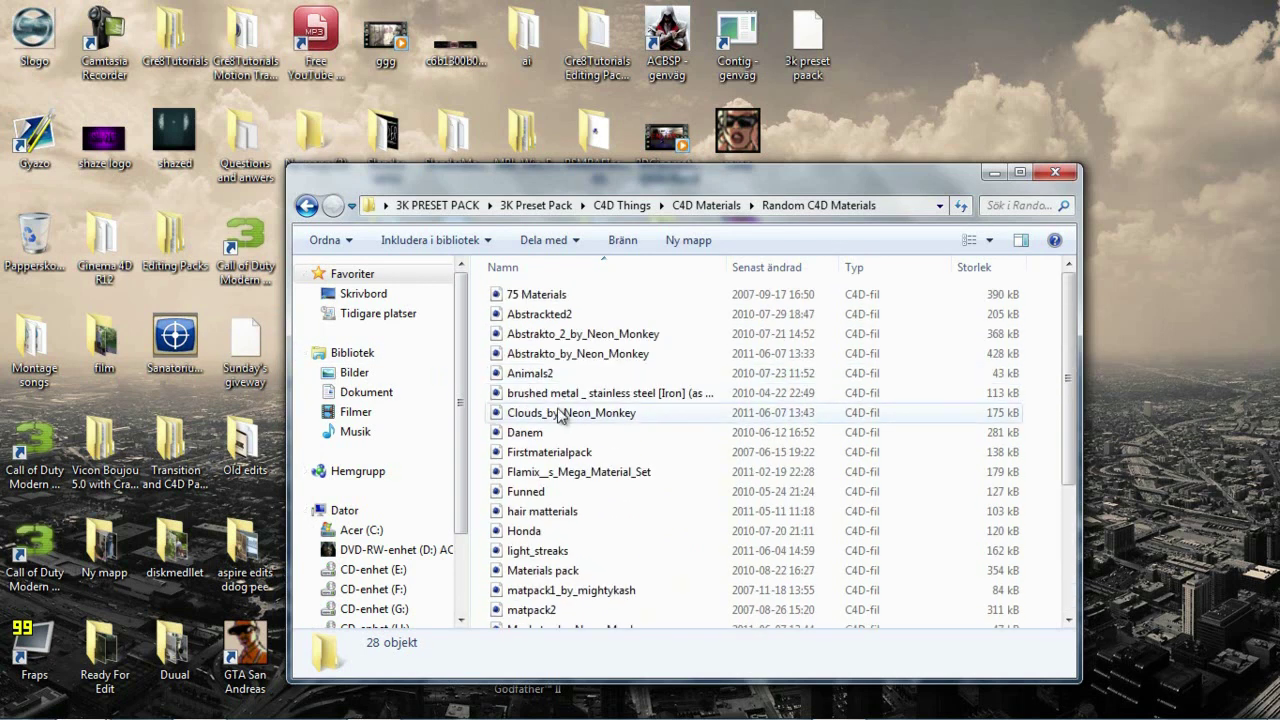
mouse_move(903, 712)
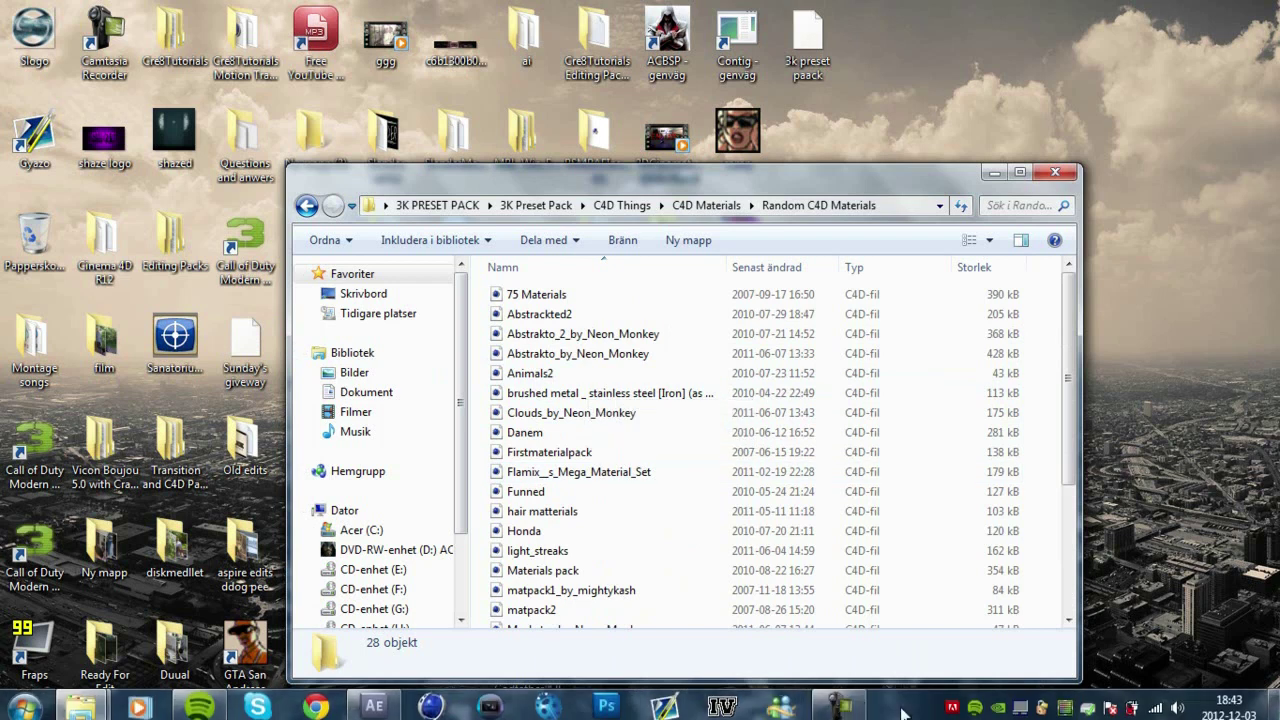
click(838, 708)
click(1232, 607)
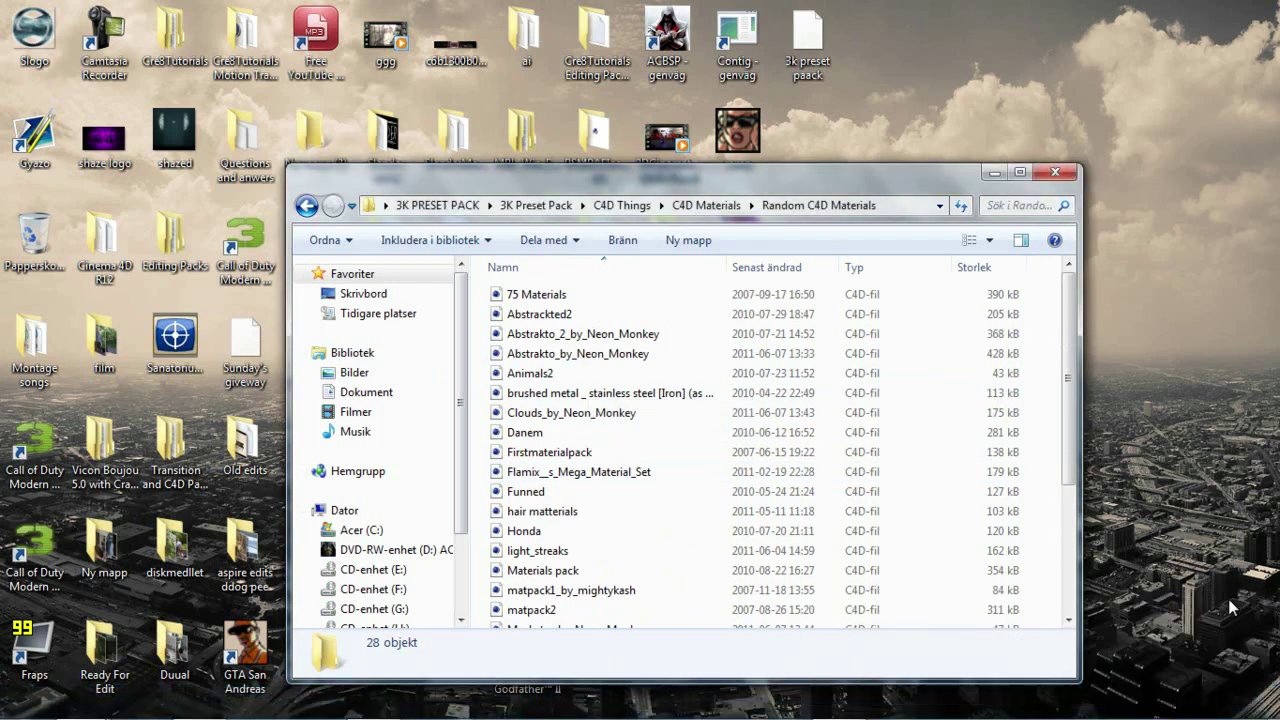
click(307, 205)
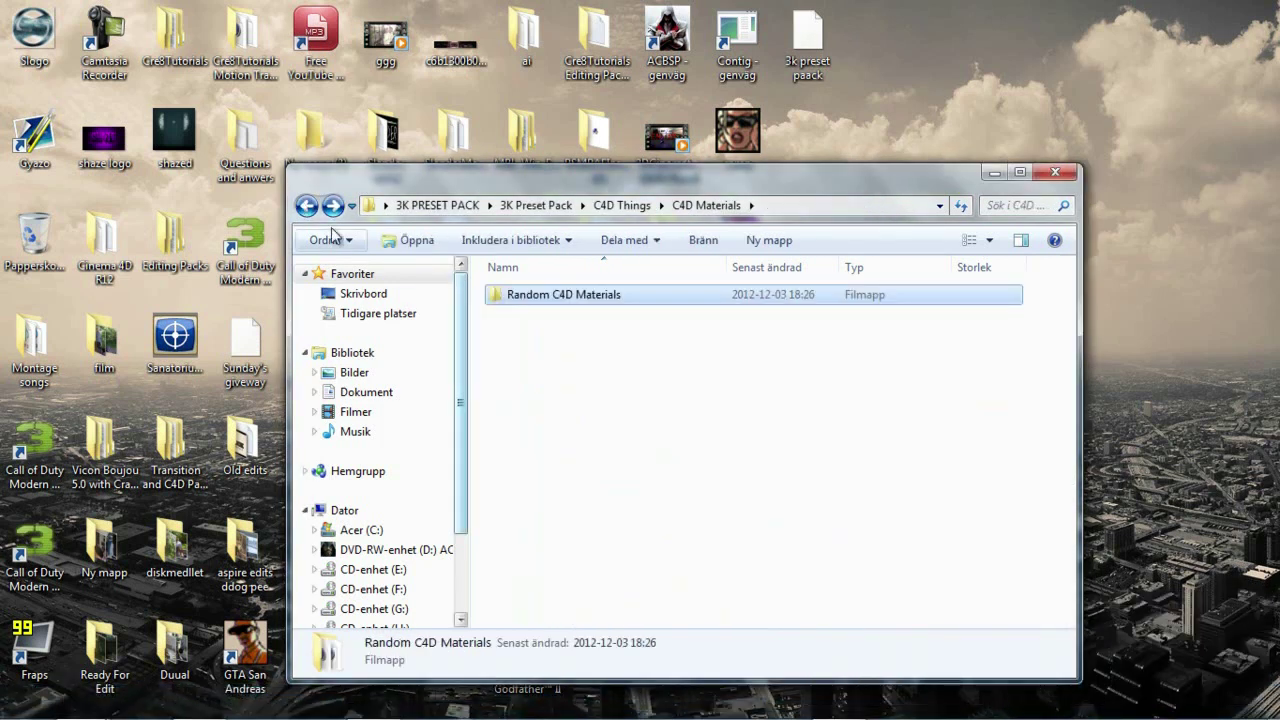
click(307, 205)
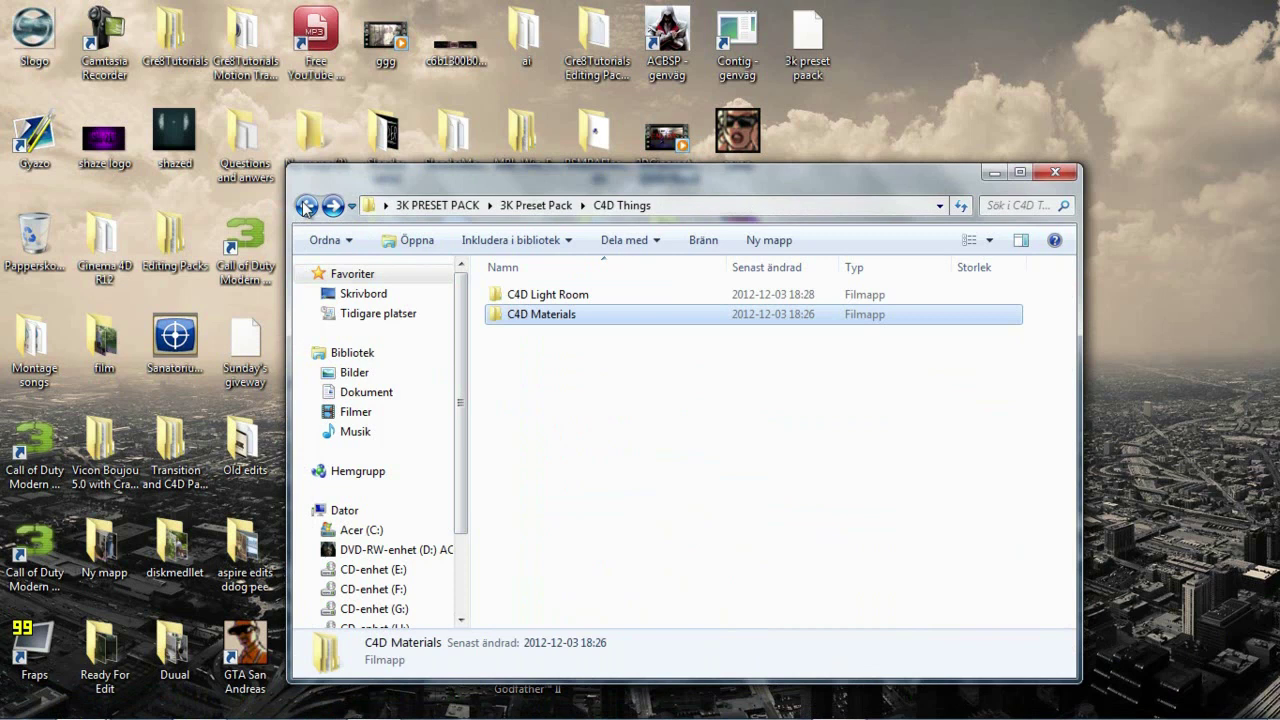
- View the C4D Light Room folder's instructions image for the Greyscalegorilla light kit, then return to 3K Preset Pack
double_click(557, 292)
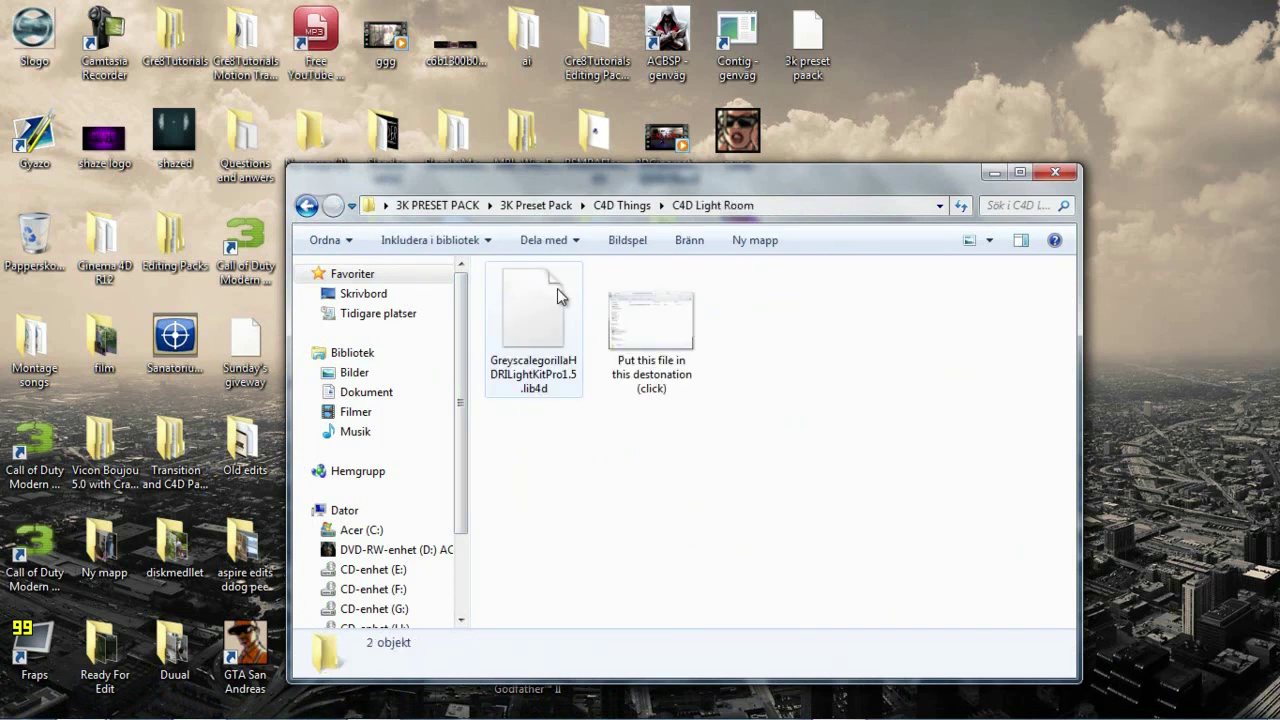
click(520, 340)
double_click(650, 325)
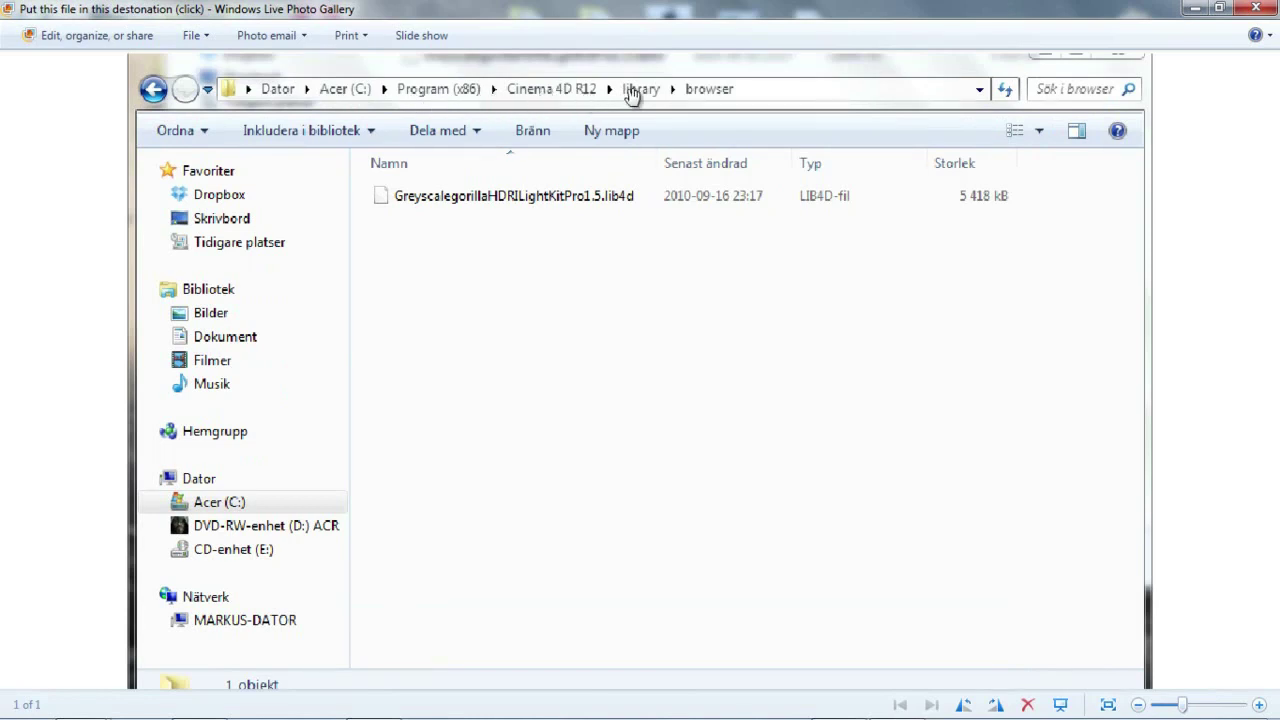
click(1256, 8)
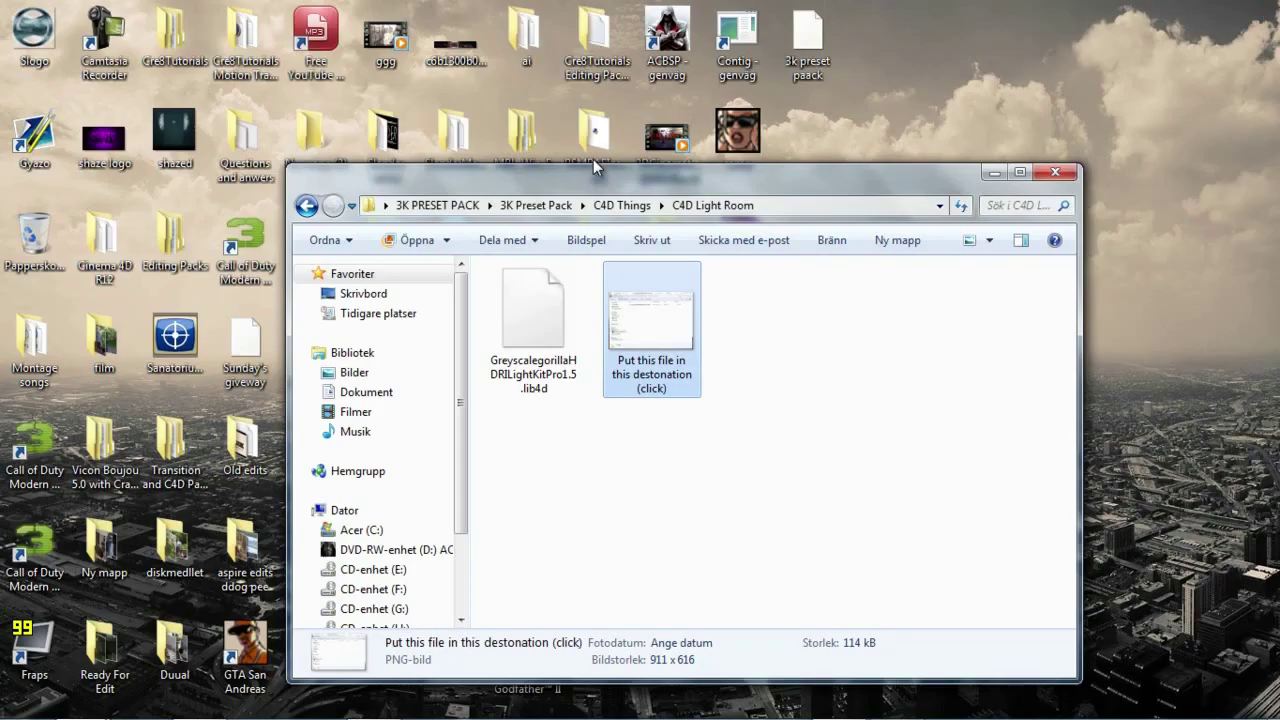
double_click(651, 344)
click(1256, 8)
click(306, 205)
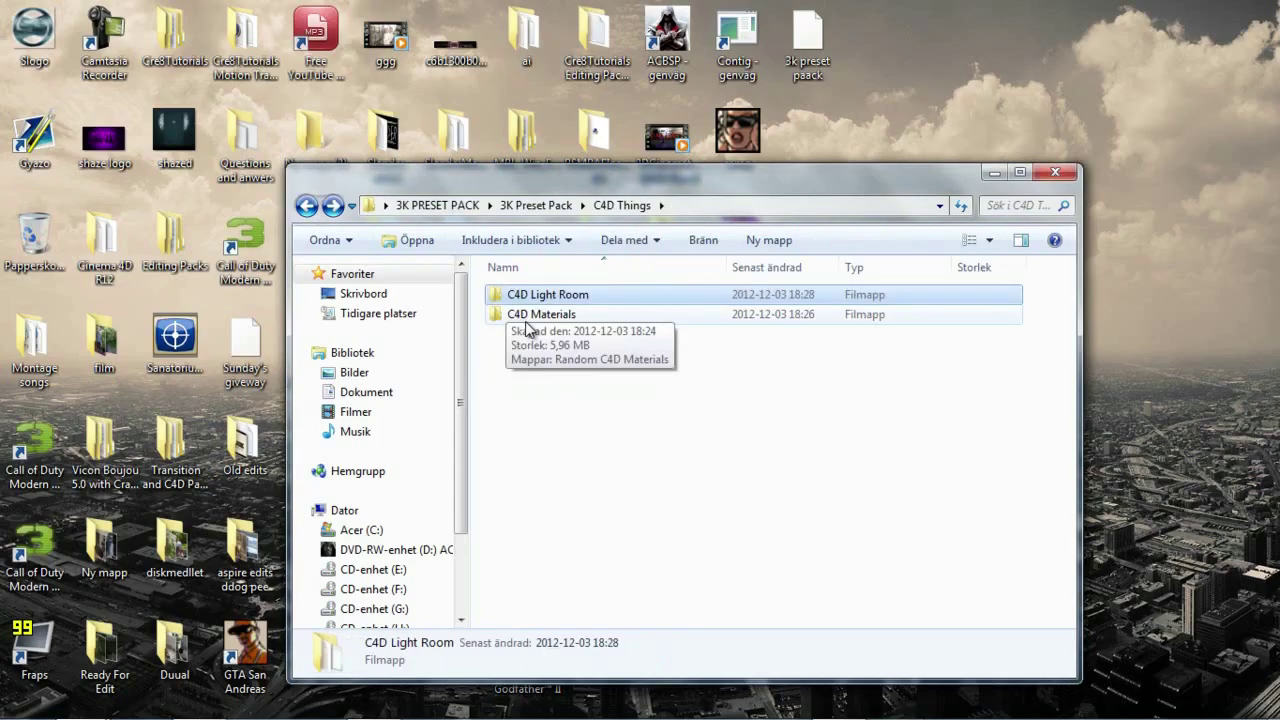
key(BackSpace)
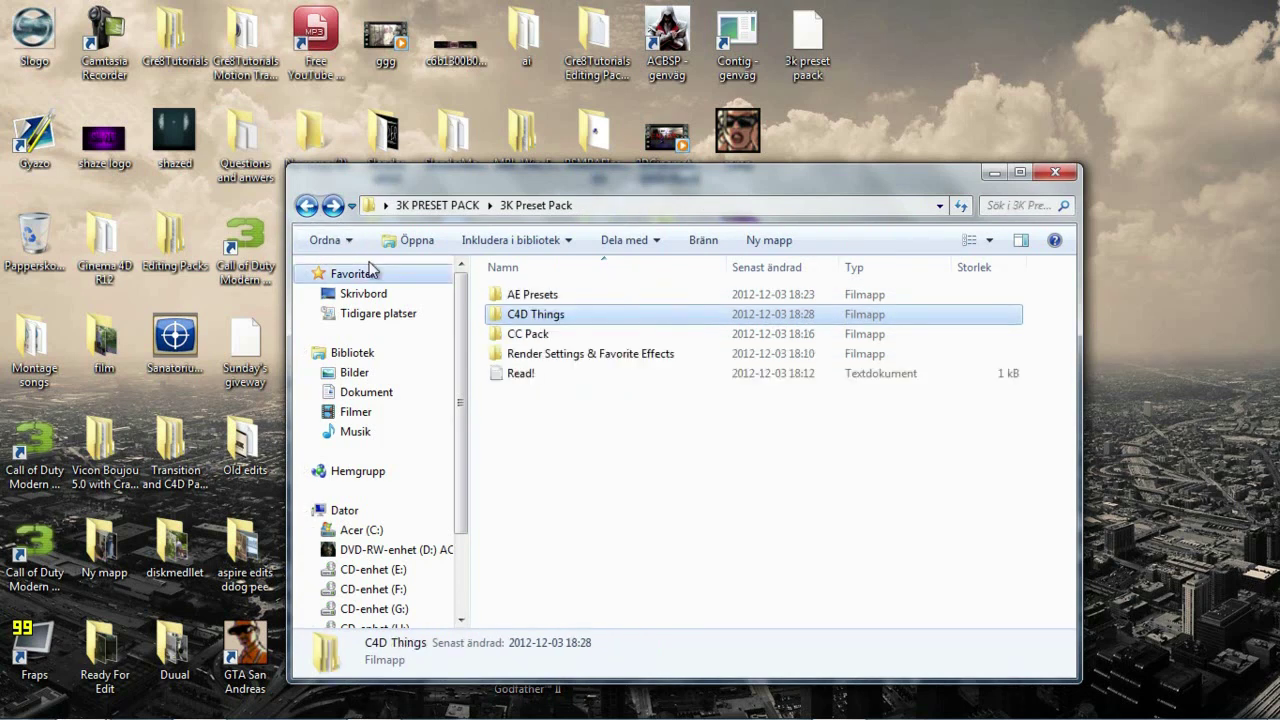
double_click(530, 334)
double_click(528, 294)
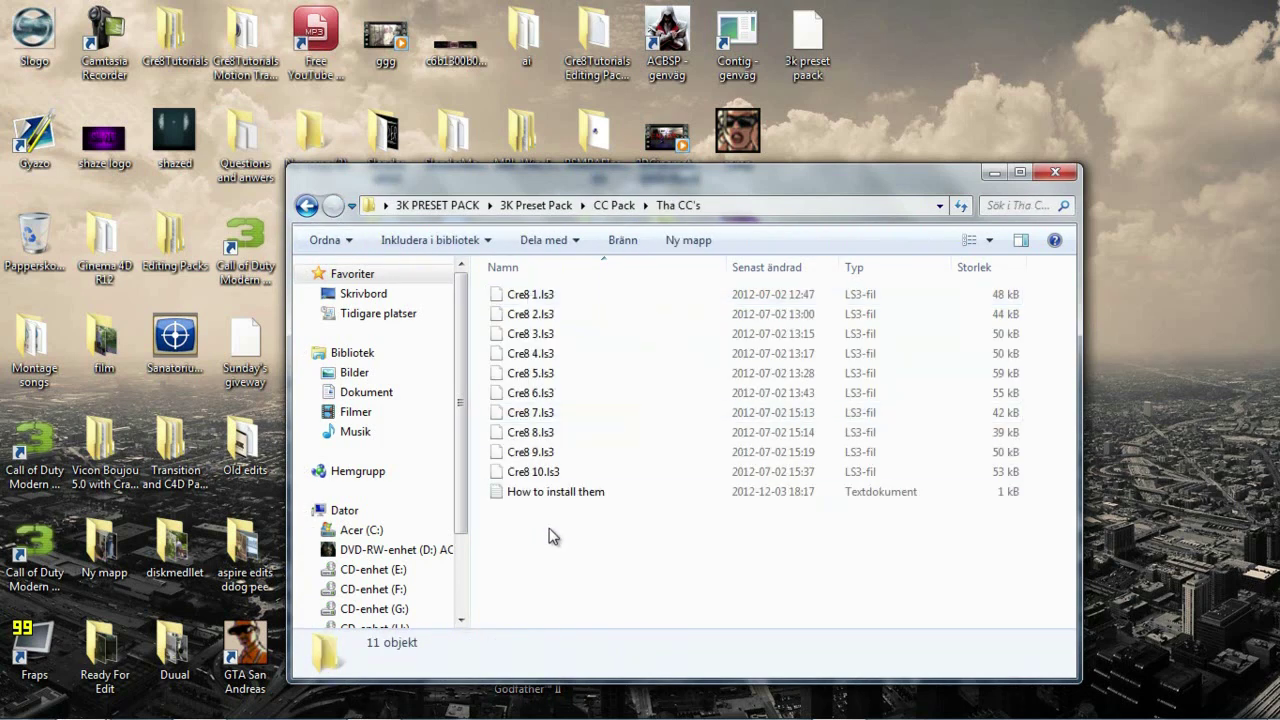
drag(550, 527, 484, 278)
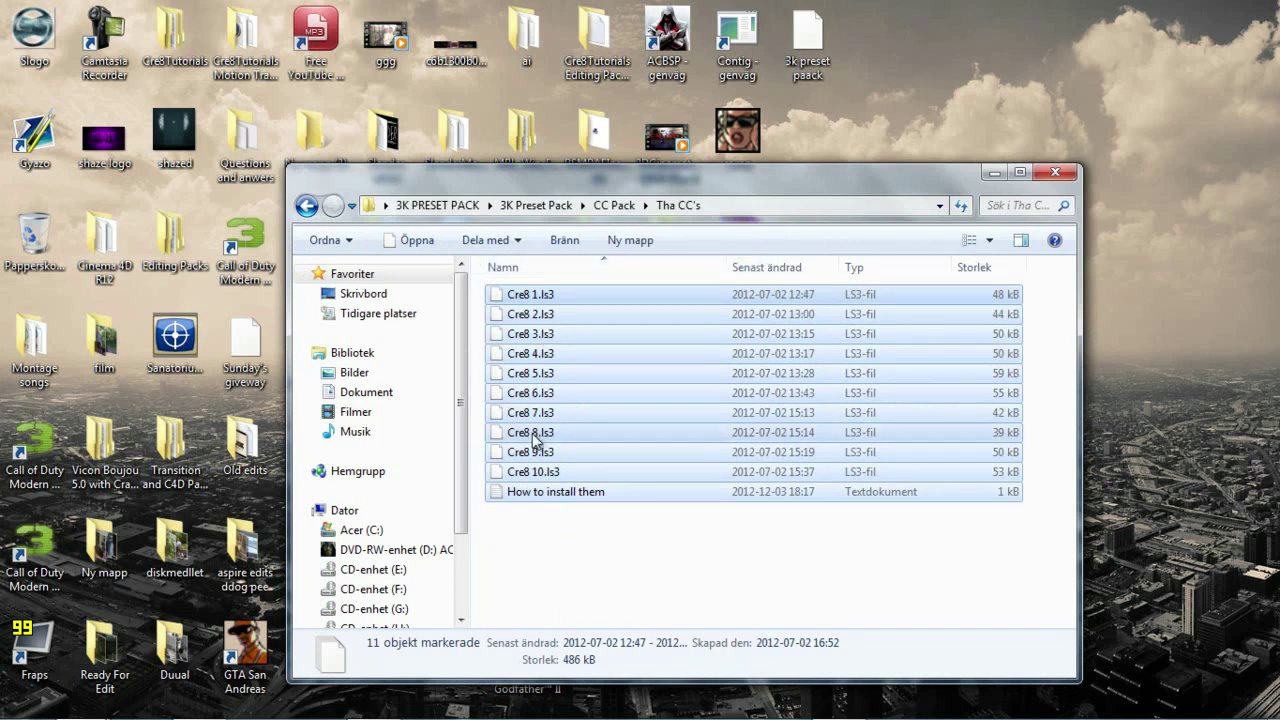
drag(571, 516, 540, 512)
click(515, 512)
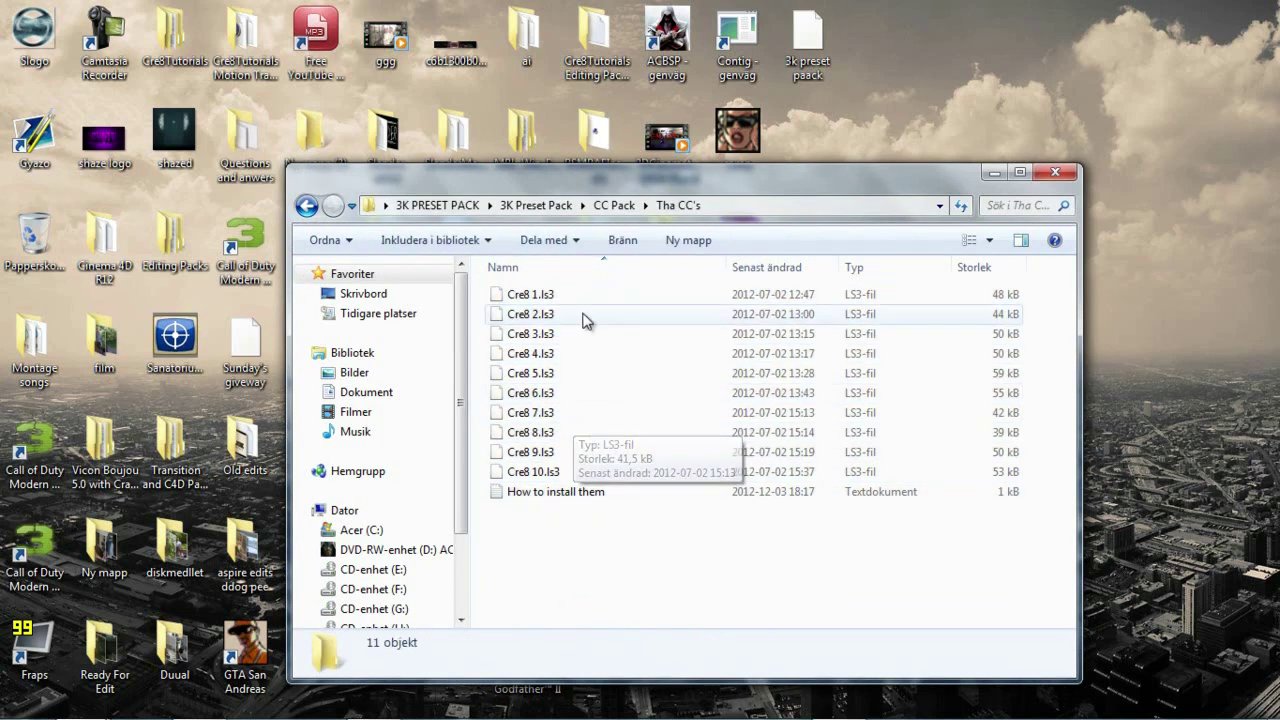
drag(477, 300, 490, 475)
click(490, 475)
click(307, 207)
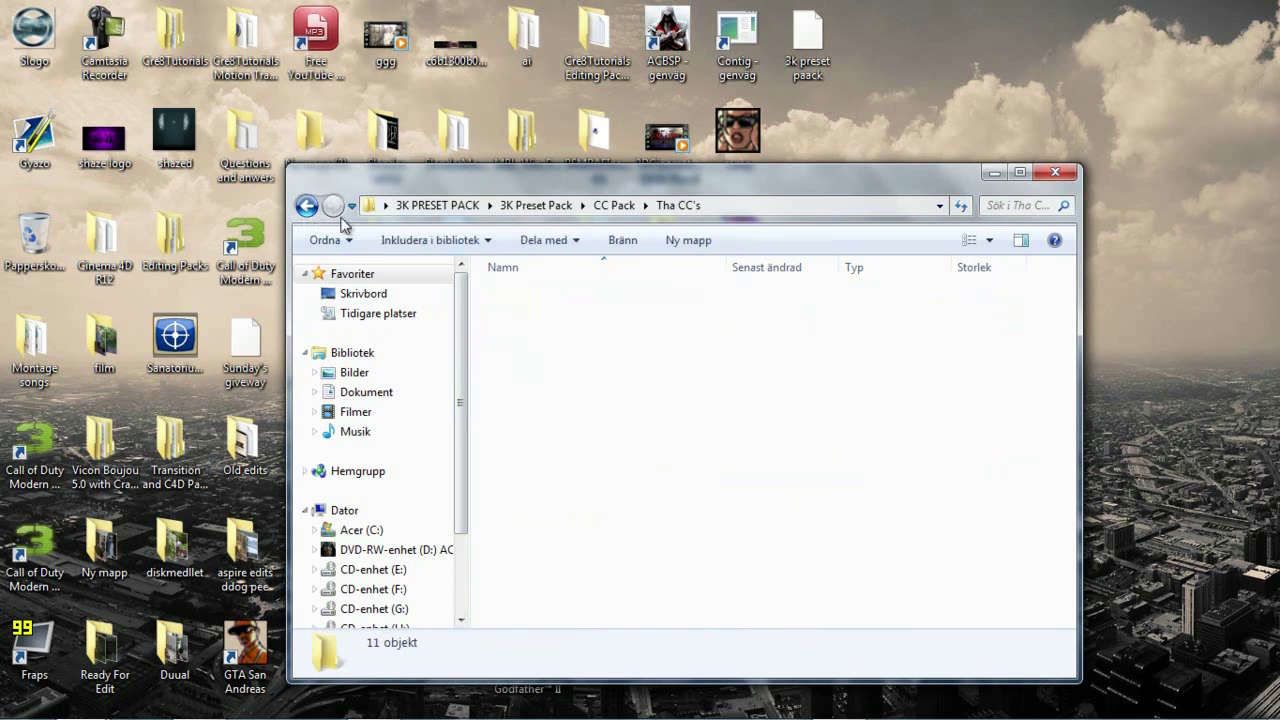
click(307, 206)
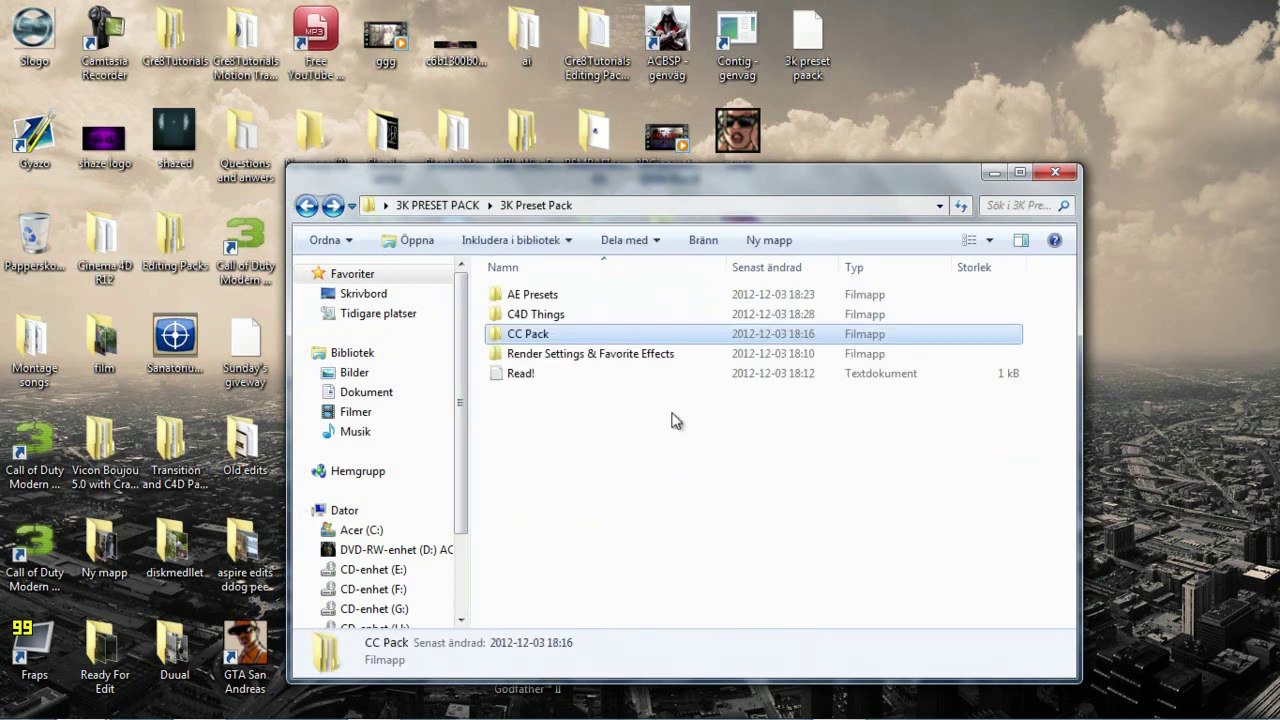
double_click(586, 356)
double_click(516, 315)
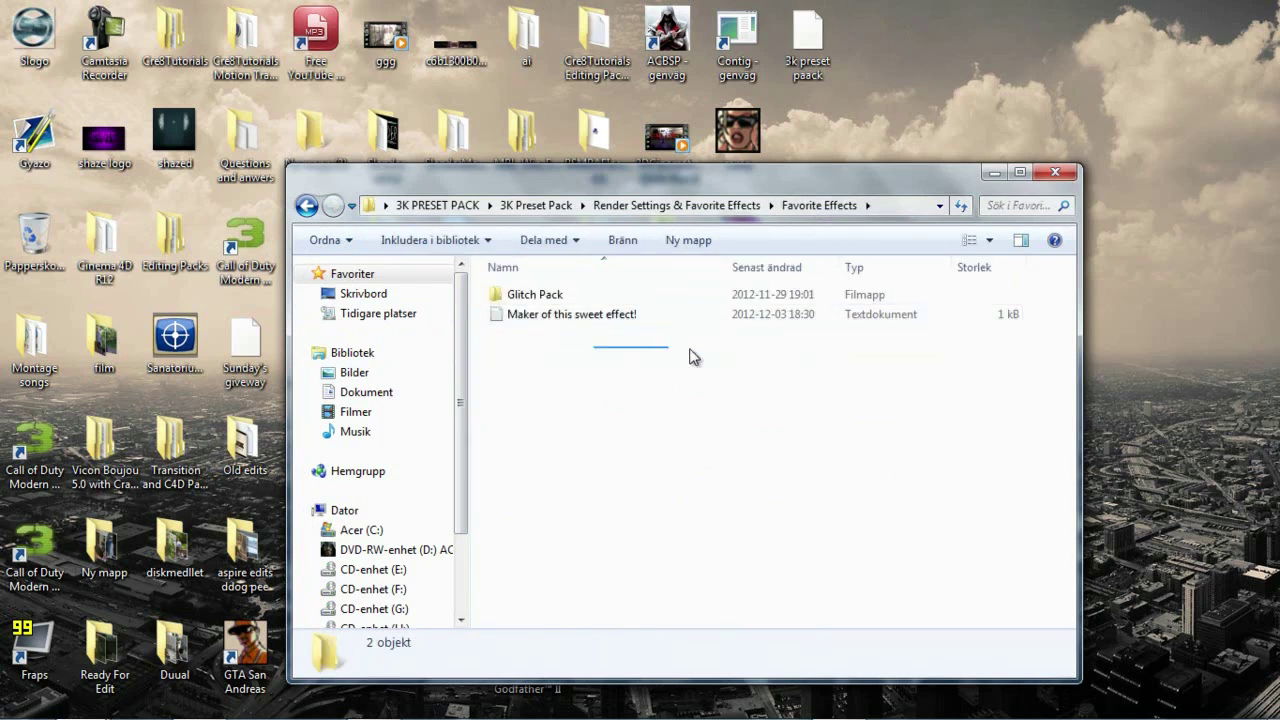
double_click(535, 295)
drag(550, 372, 734, 404)
click(306, 206)
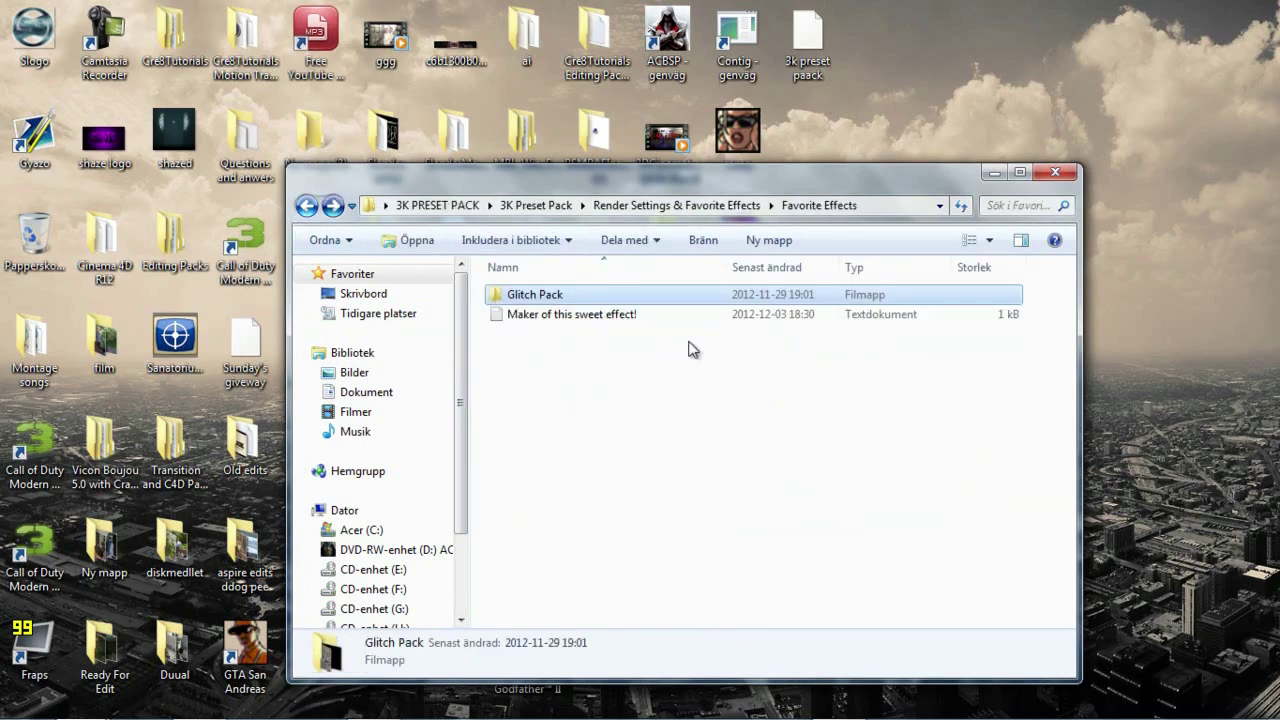
double_click(542, 321)
drag(657, 346, 840, 223)
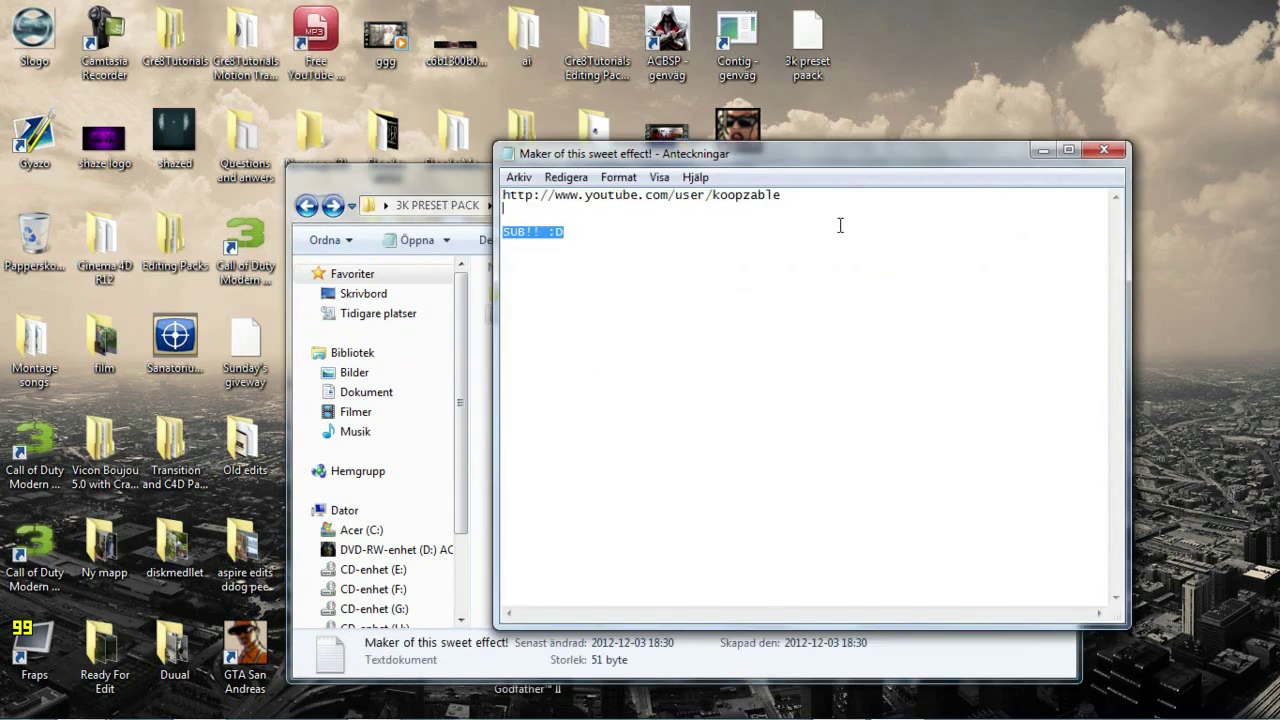
click(840, 223)
click(1104, 149)
click(306, 206)
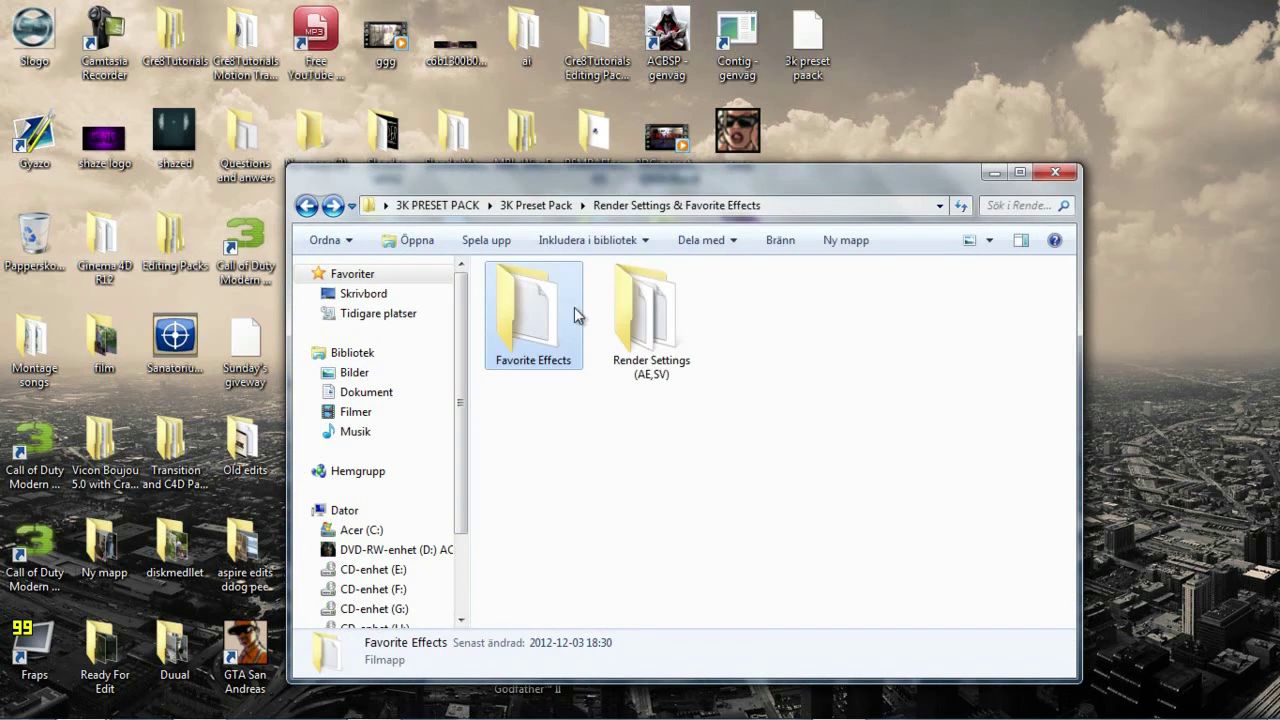
double_click(657, 345)
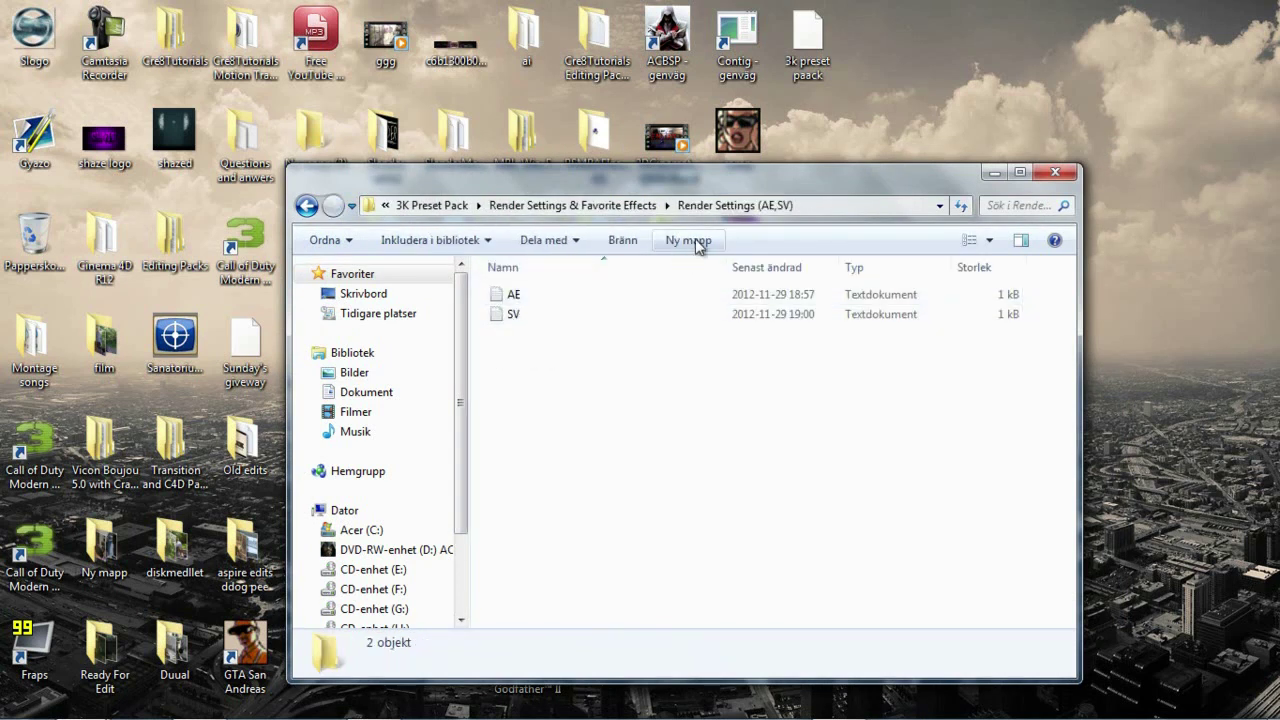
double_click(517, 297)
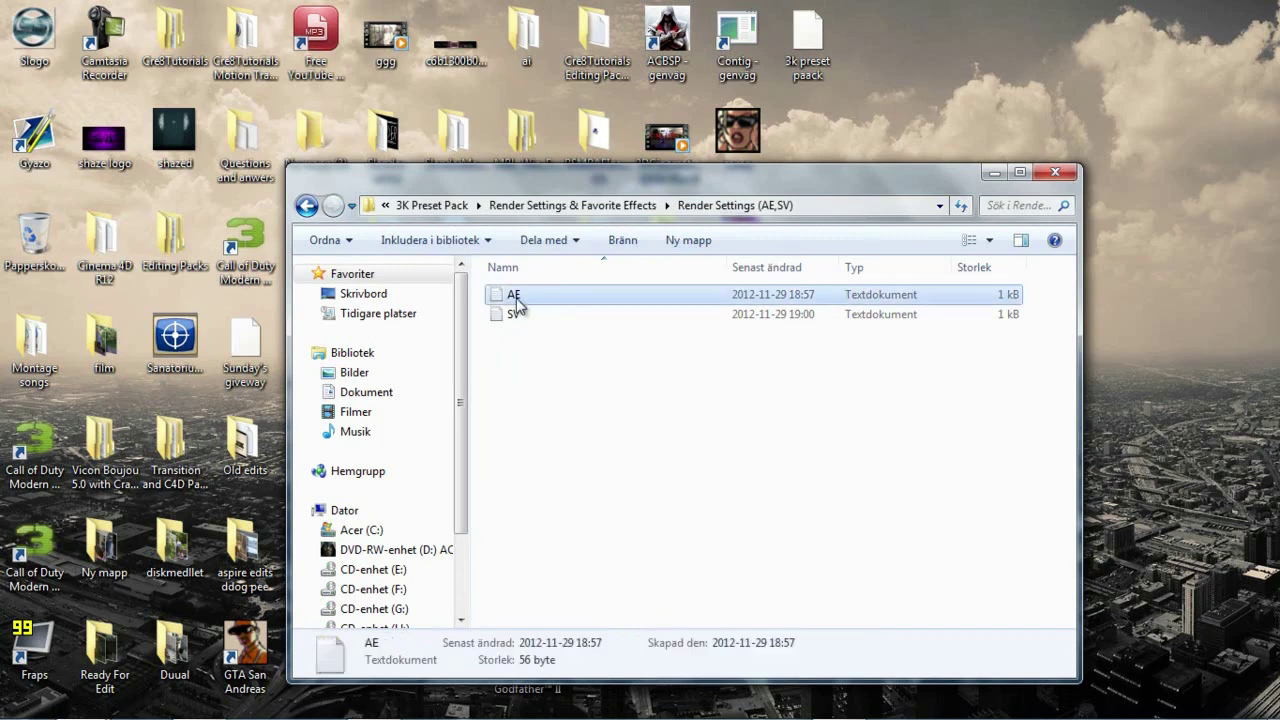
drag(958, 200, 608, 192)
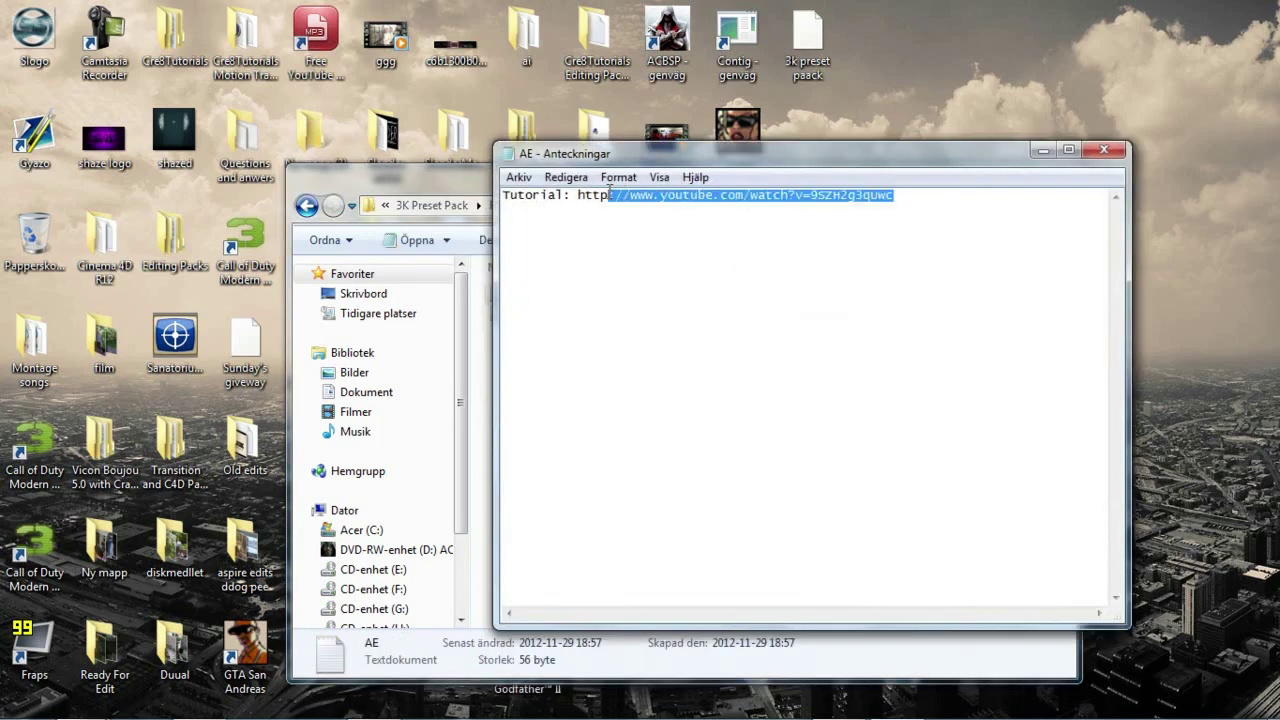
click(578, 197)
click(1068, 149)
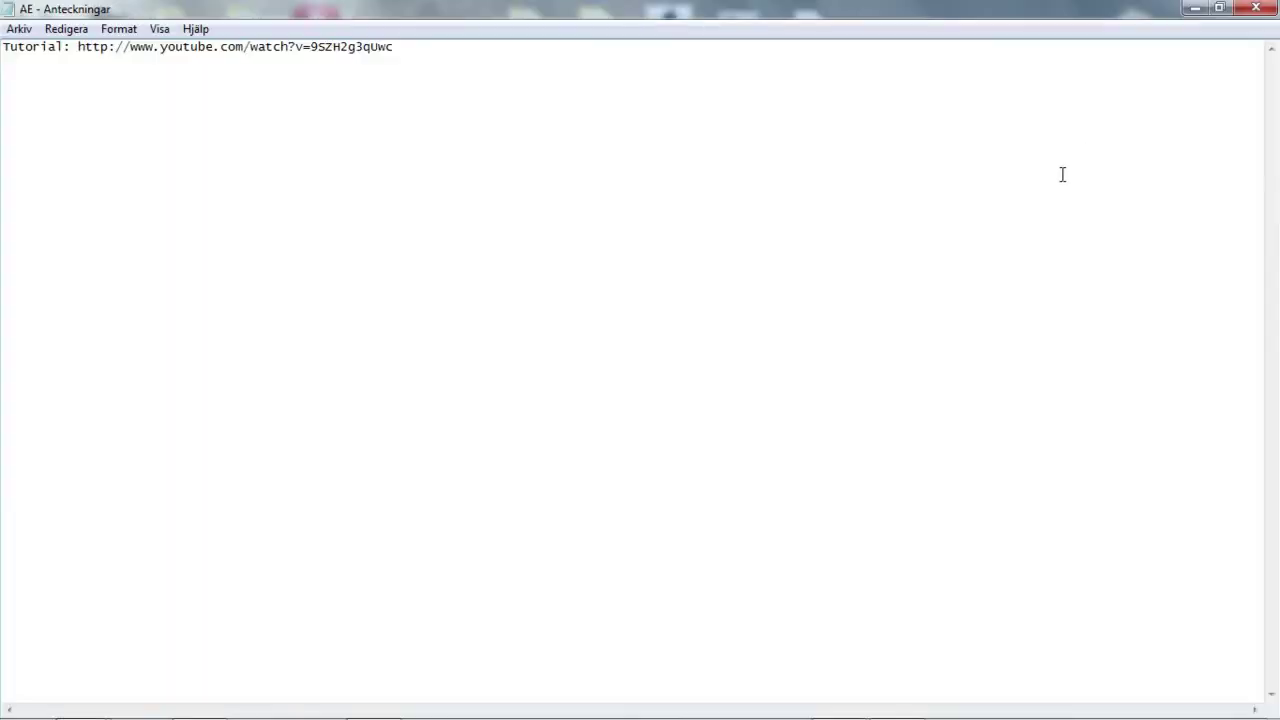
click(1217, 9)
click(1136, 138)
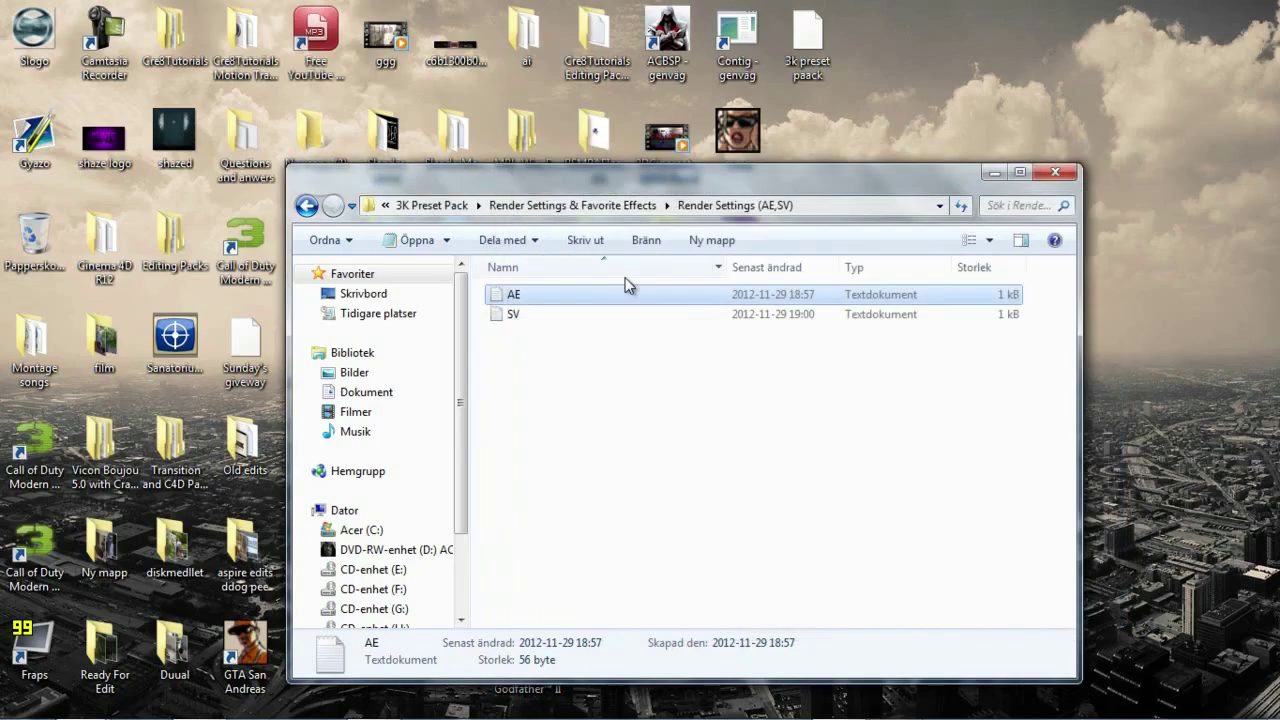
drag(894, 196, 592, 197)
click(808, 197)
click(1104, 150)
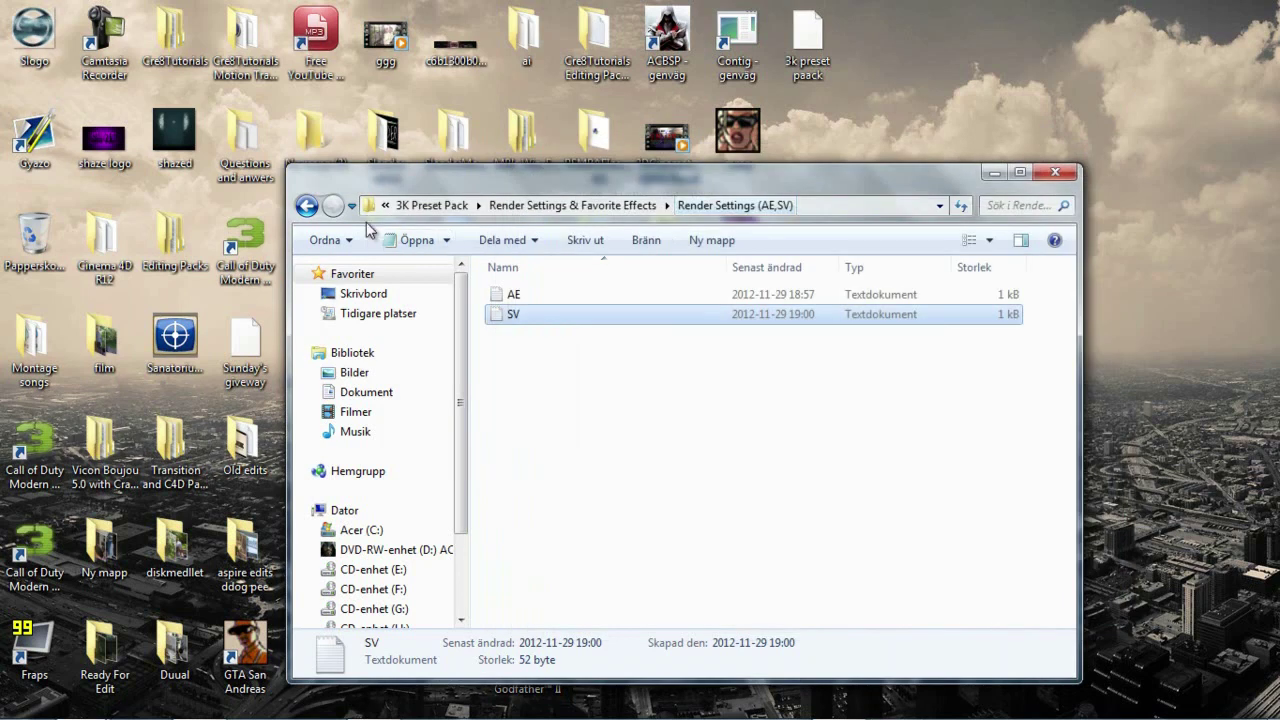
click(306, 207)
click(306, 207)
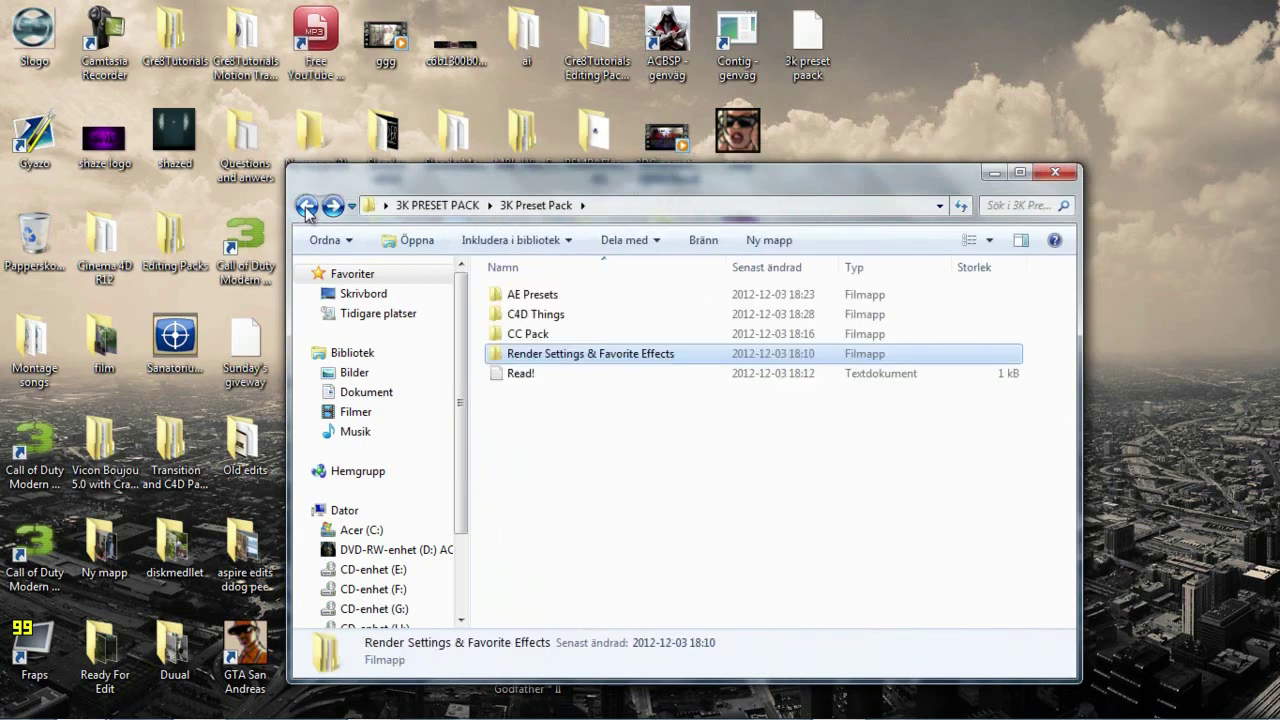
- Read the Read! thank-you note in Notepad, then close it and the 3K PRESET PACK folder window
double_click(520, 373)
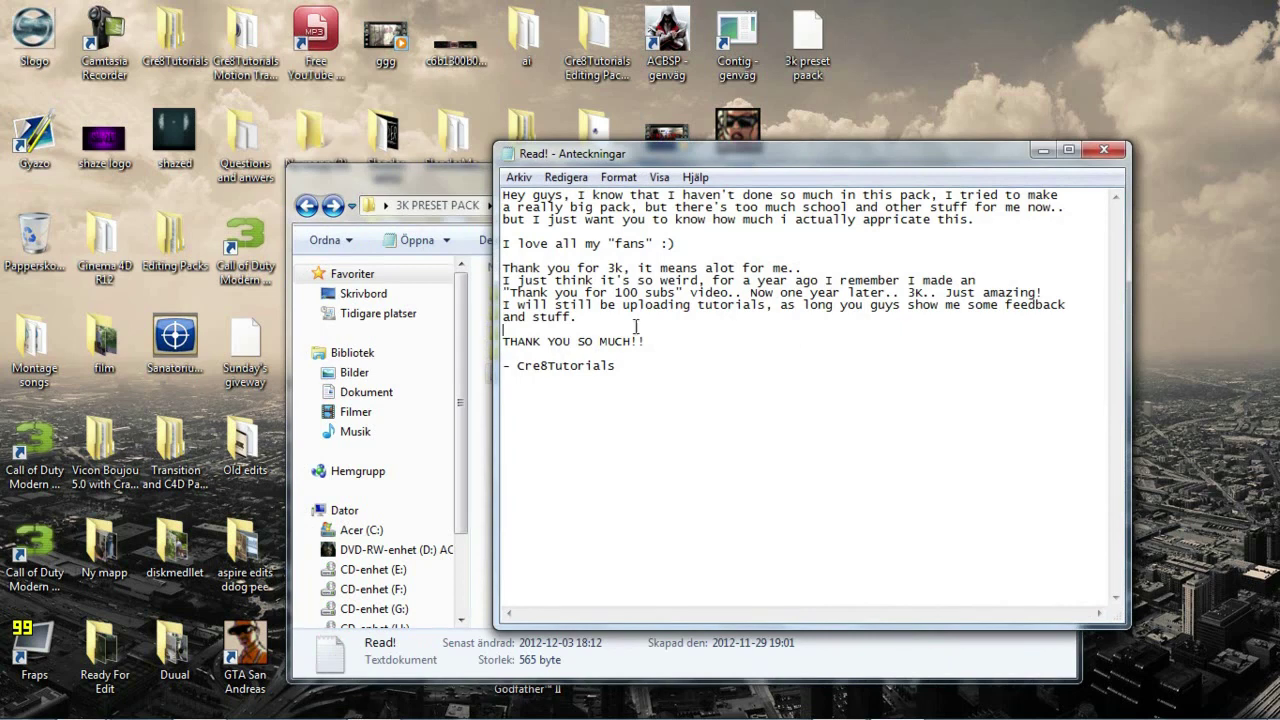
drag(636, 329, 503, 243)
click(669, 391)
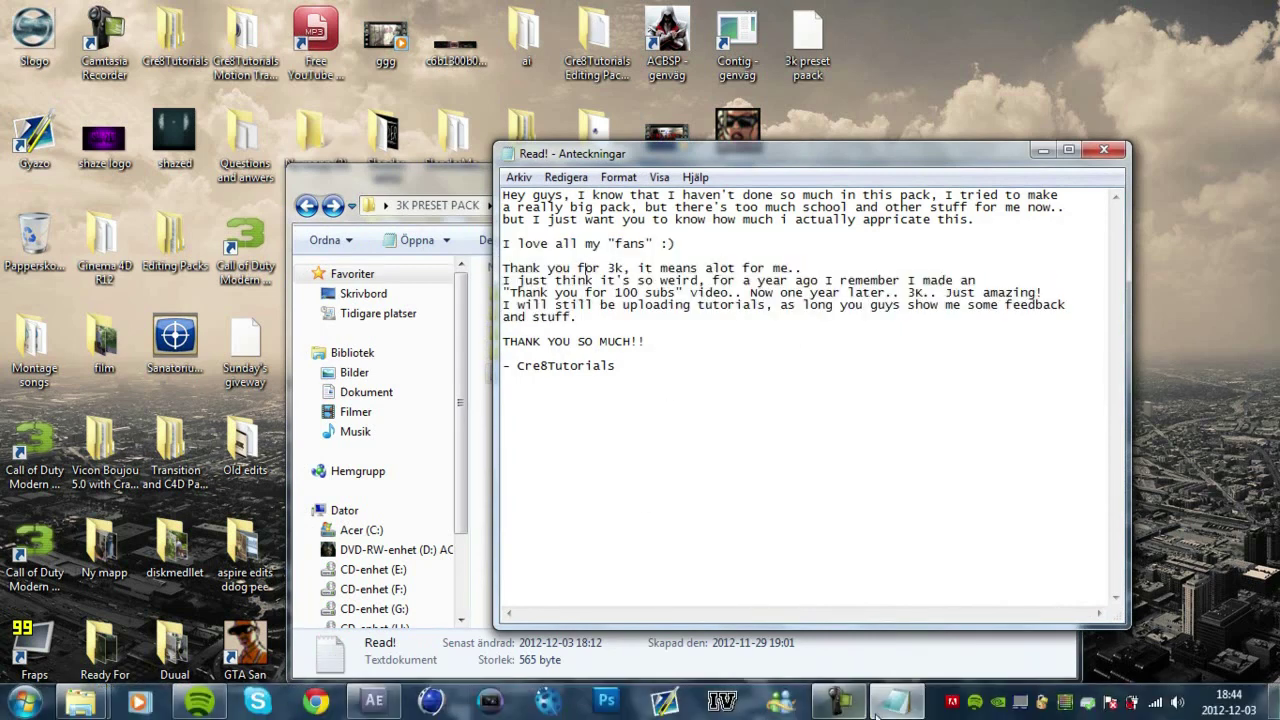
click(840, 712)
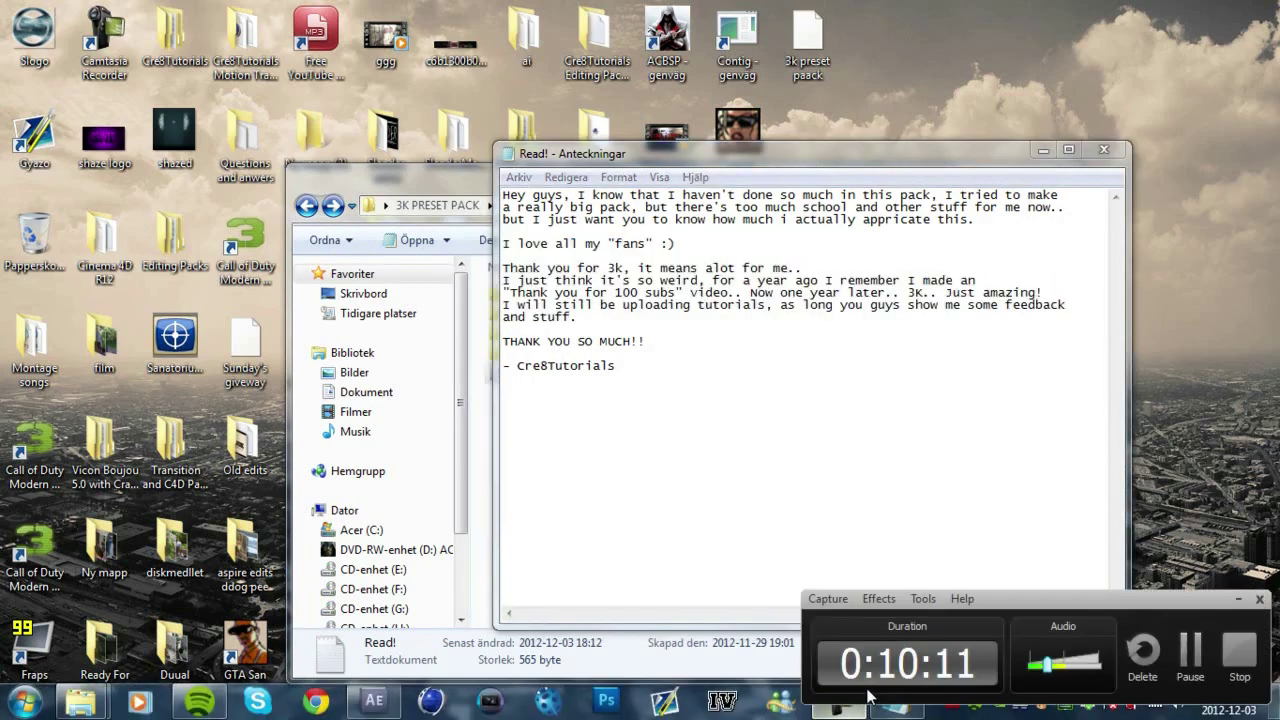
click(1240, 601)
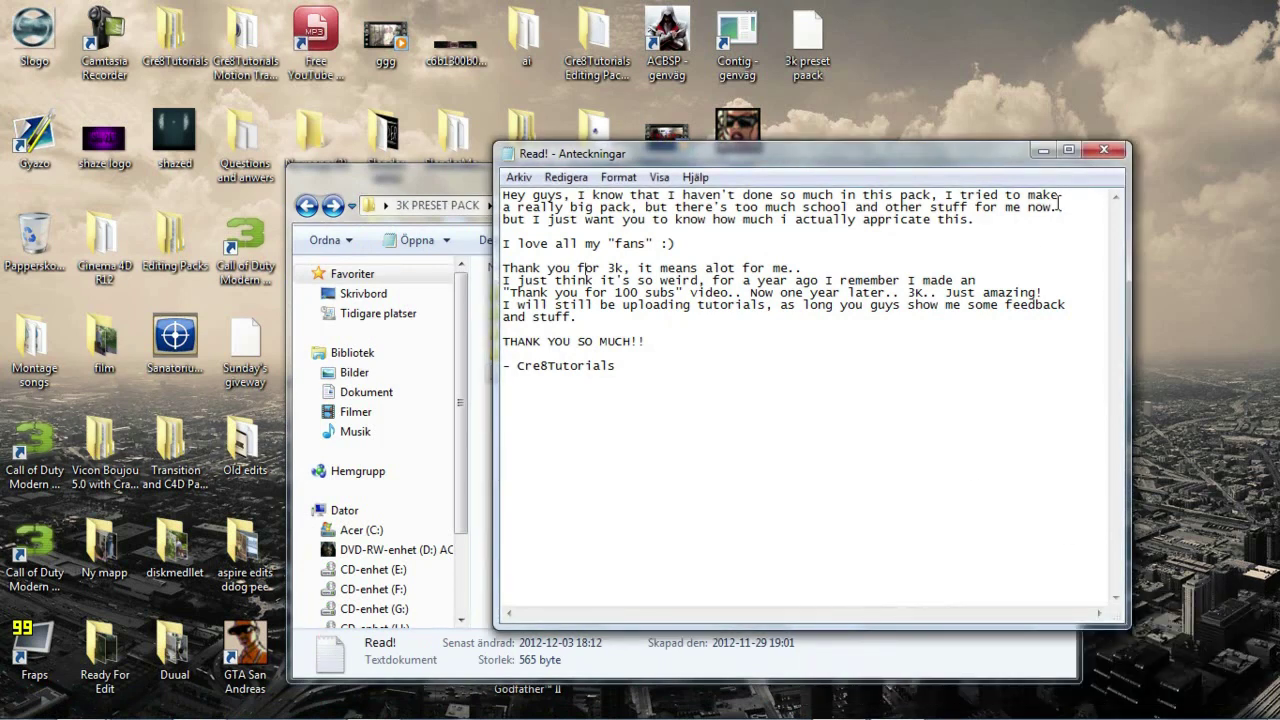
click(1104, 150)
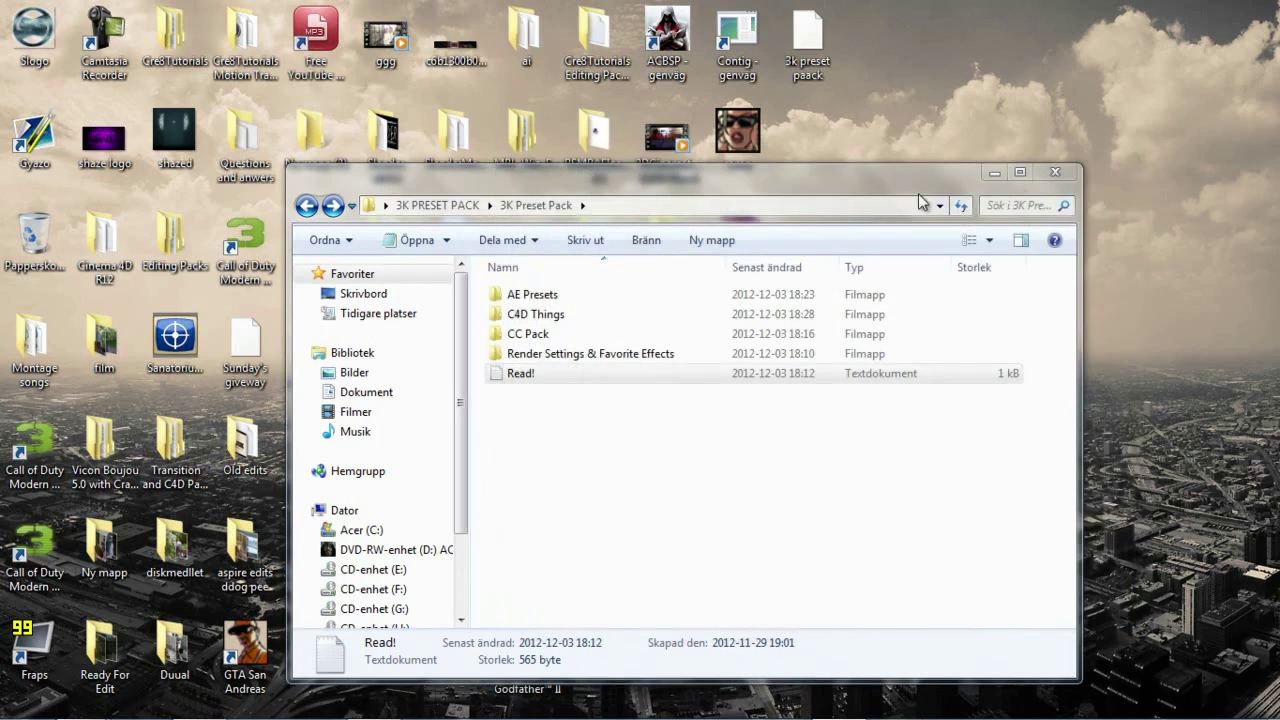
click(1055, 168)
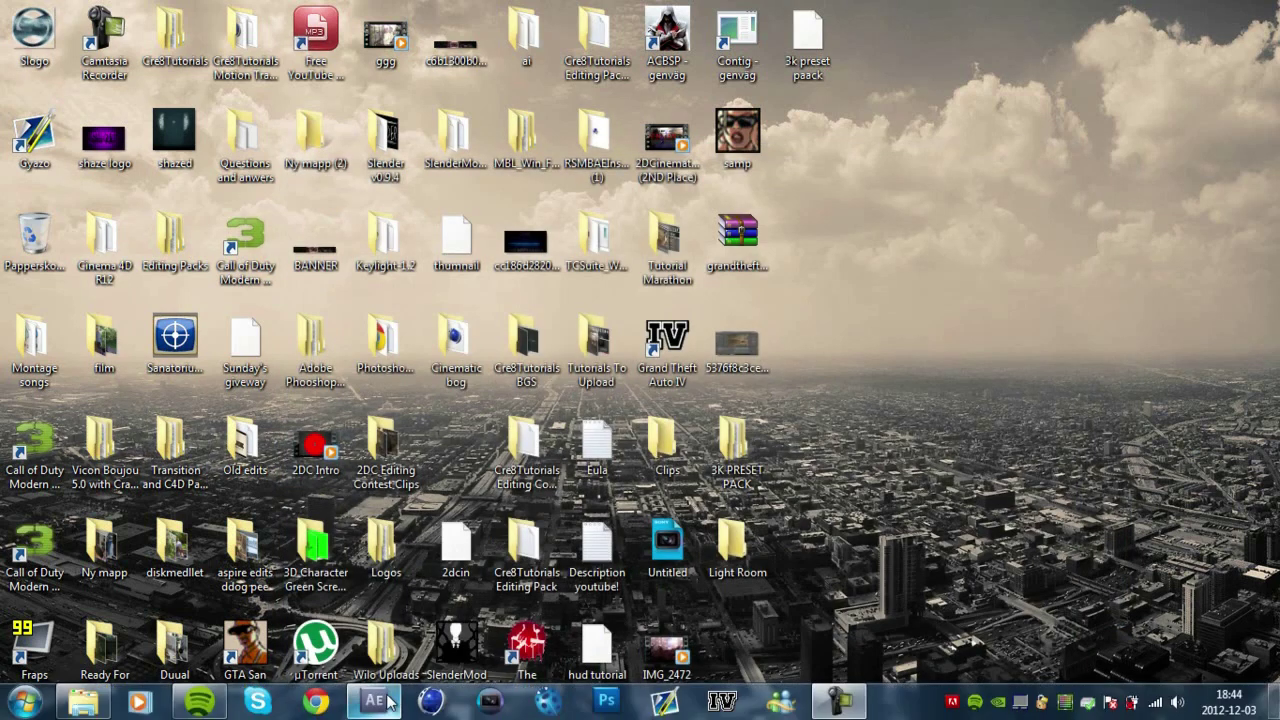
- Restore After Effects from the taskbar, briefly showing and hiding the AE Presets folder window
click(385, 703)
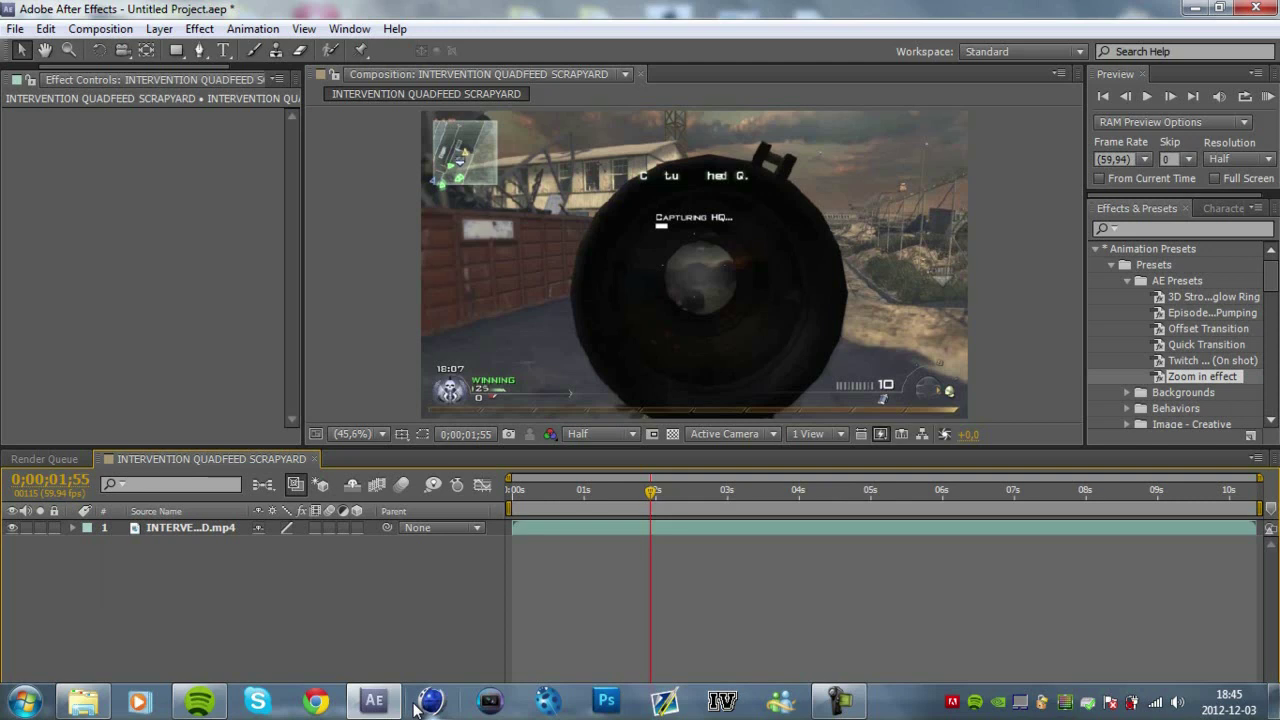
mouse_move(105, 710)
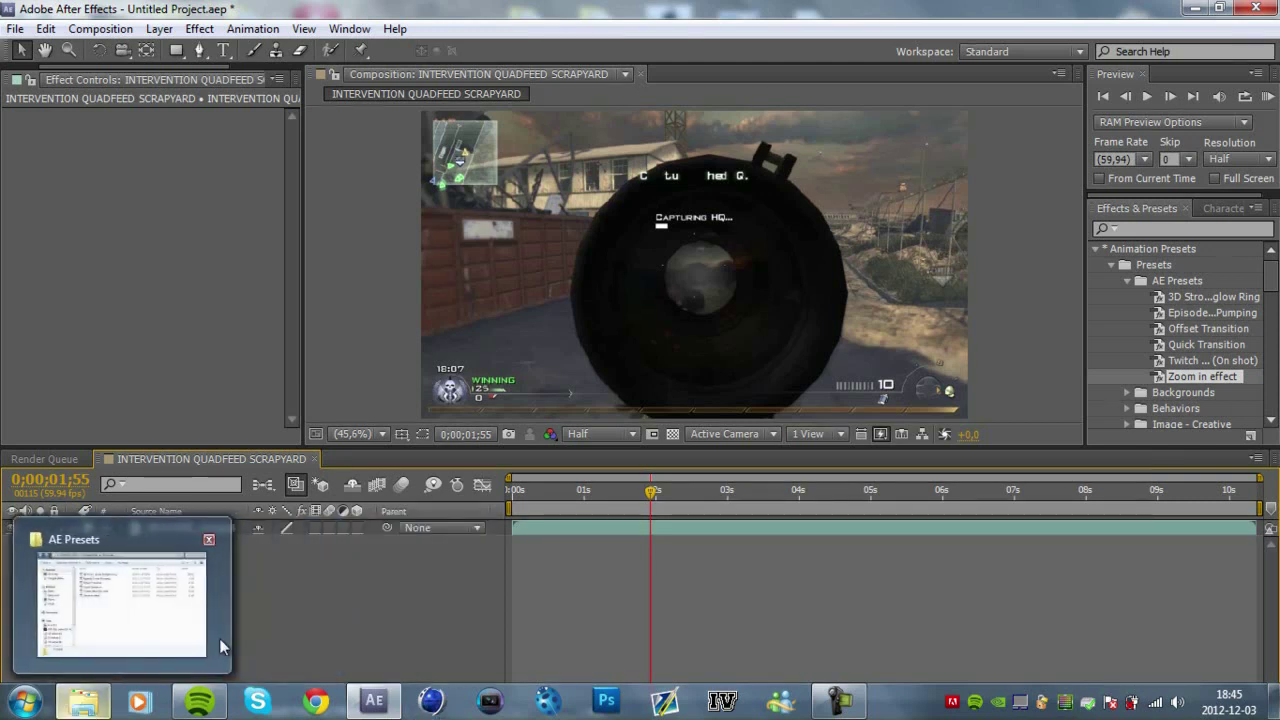
click(90, 705)
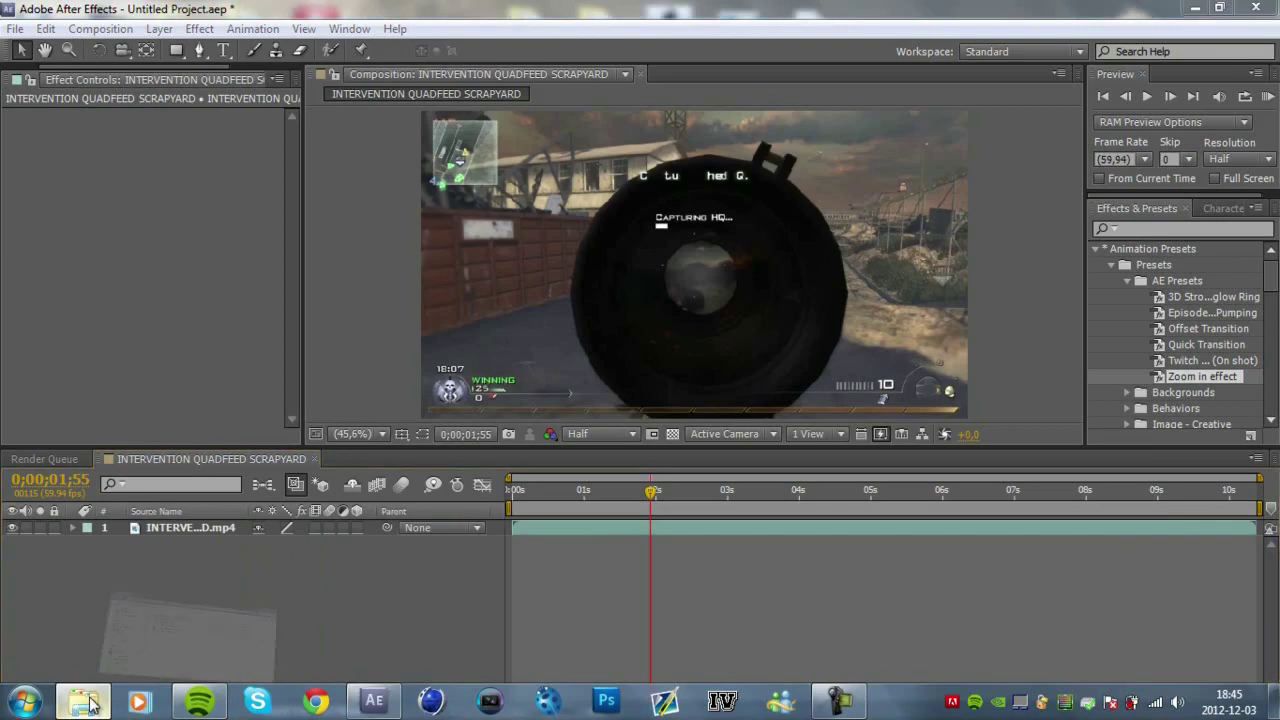
click(84, 703)
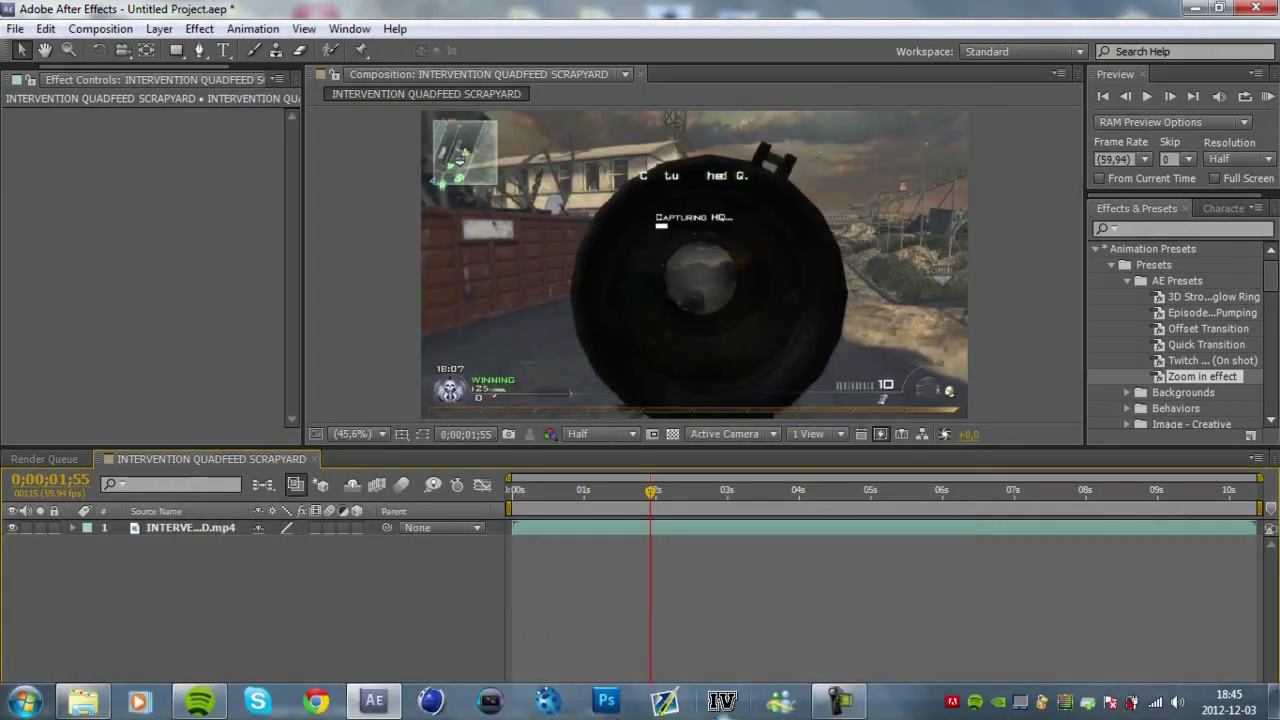
click(840, 702)
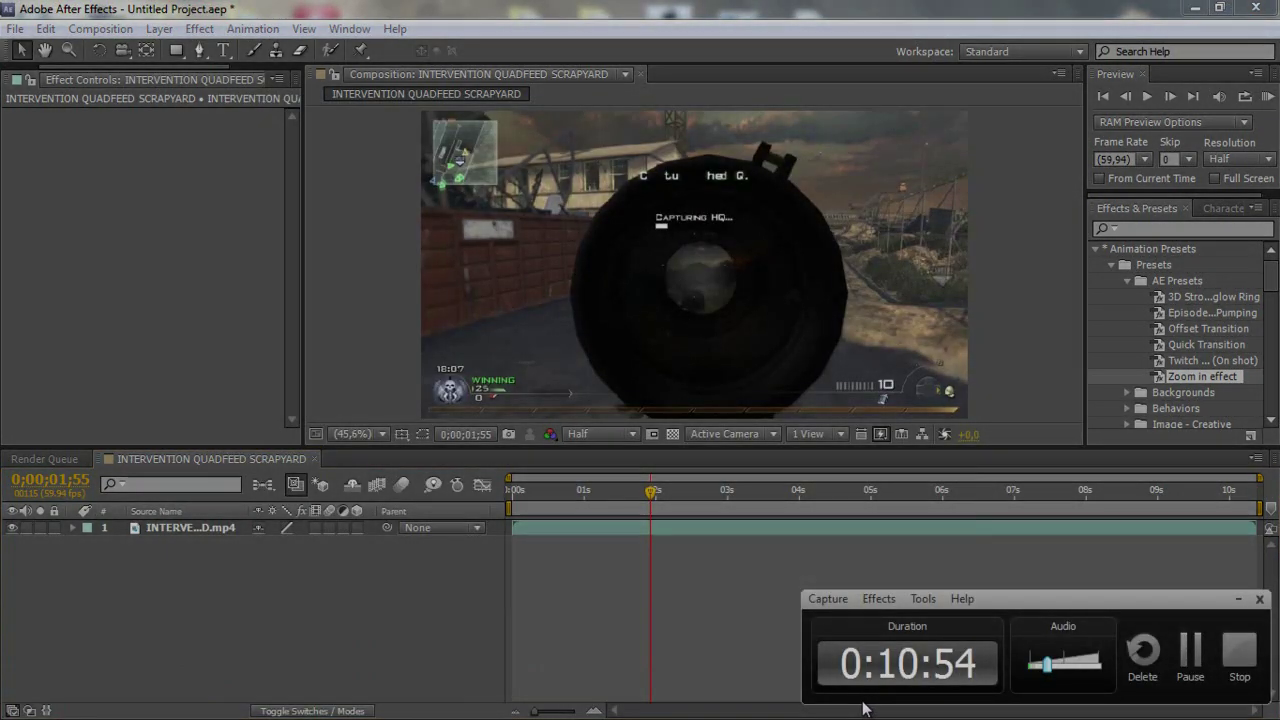